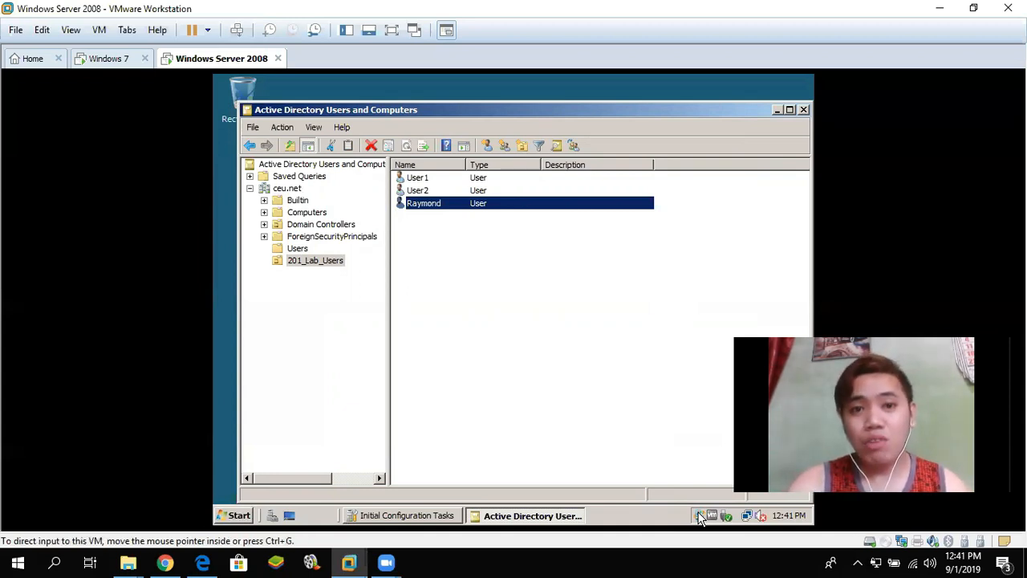
- Close the Active Directory Users and Computers window to leave the Windows Server 2008 desktop
click(803, 109)
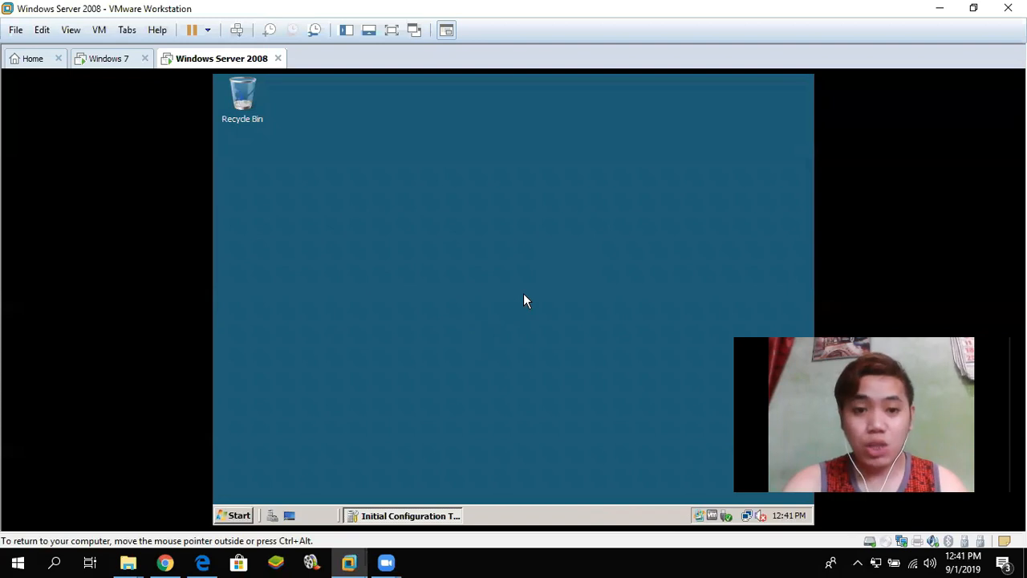
click(241, 515)
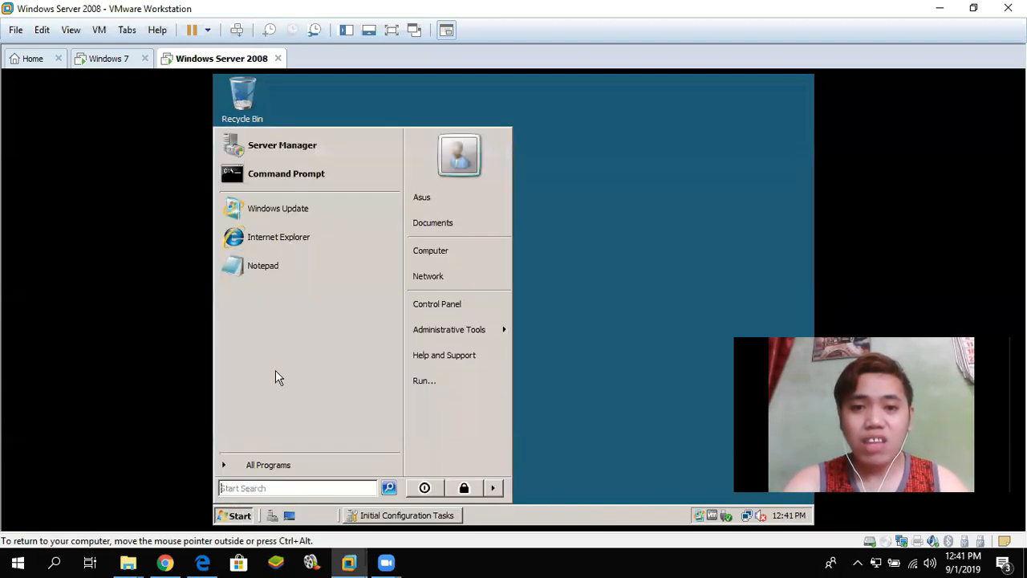
click(481, 250)
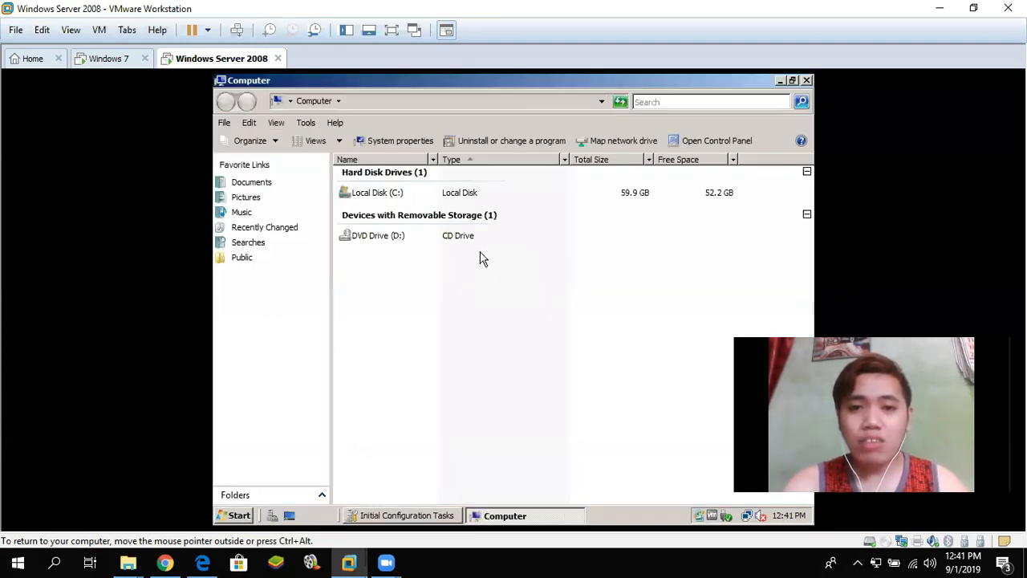
click(377, 196)
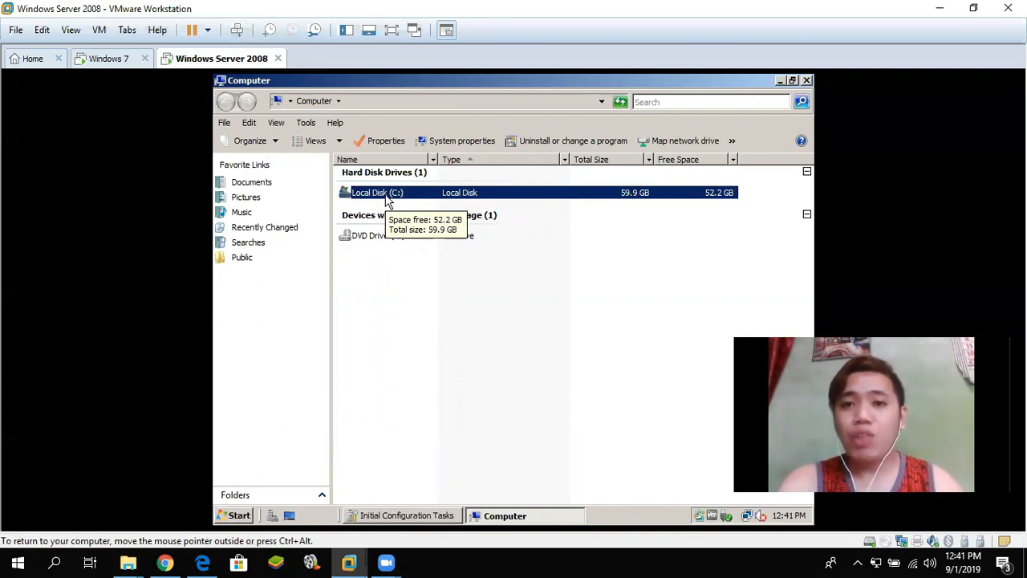
click(809, 81)
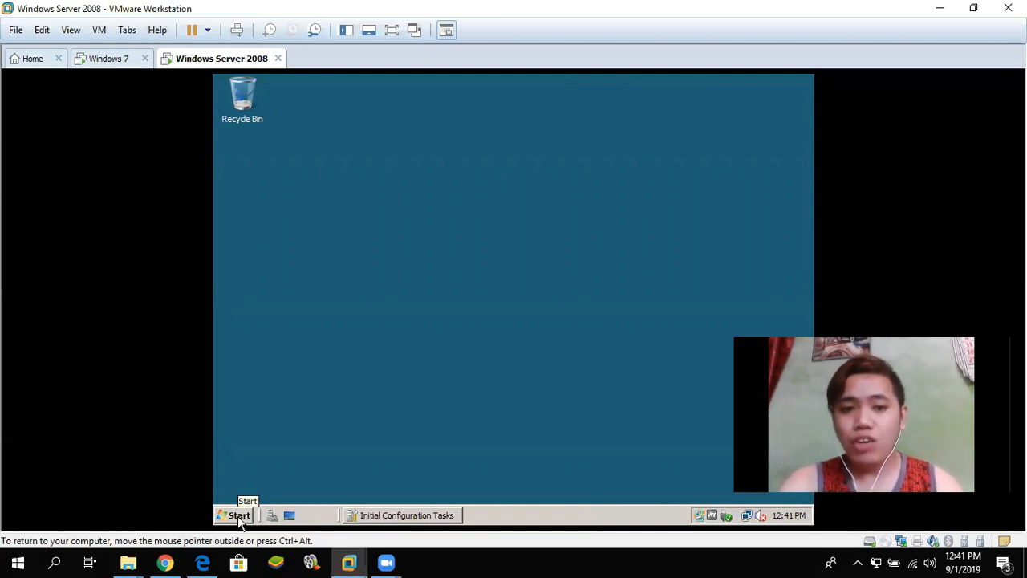
- Launch Computer Management by searching 'computer management' from Start, then approve the UAC prompt
click(239, 518)
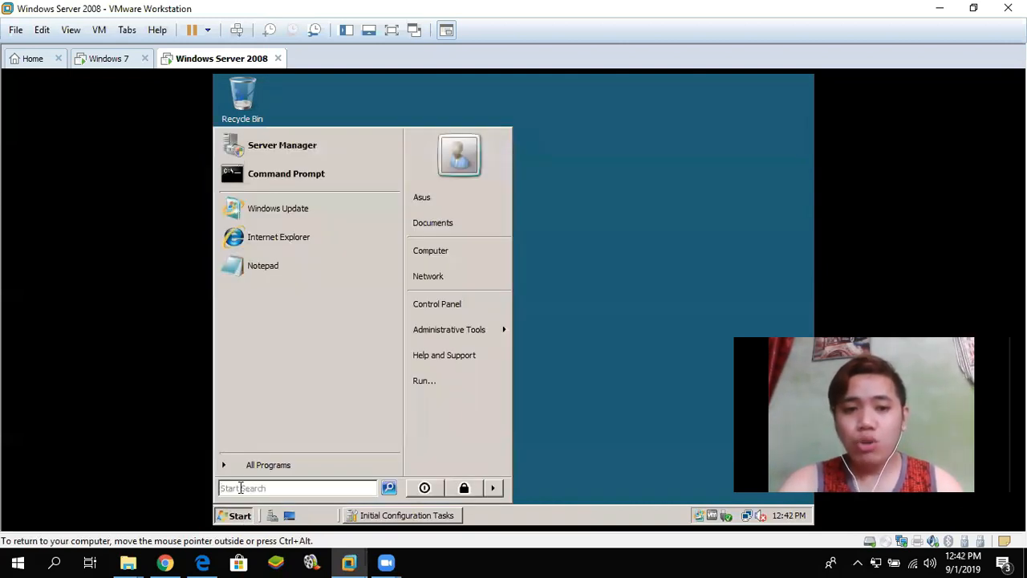
text(com)
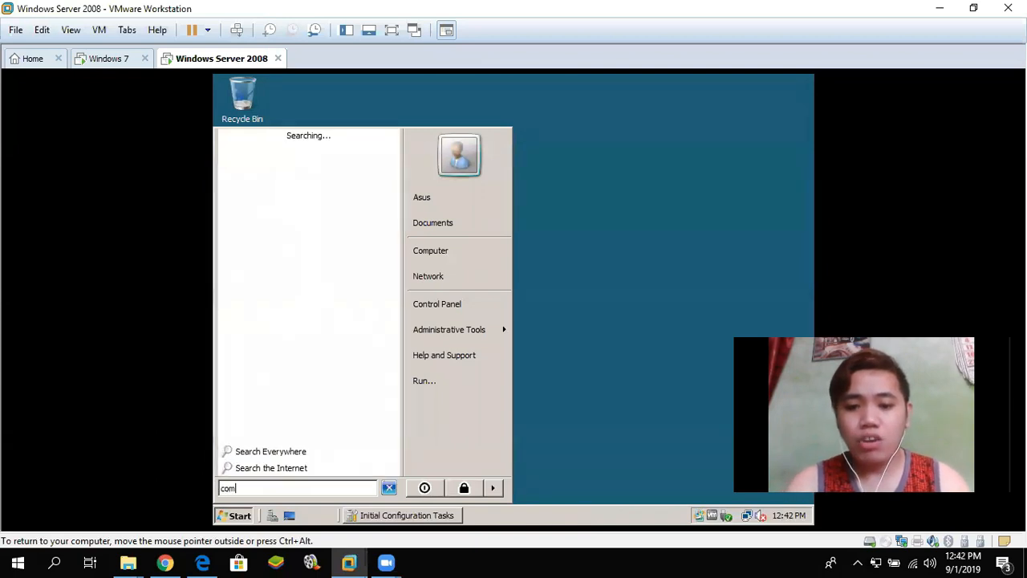
text(puter mana)
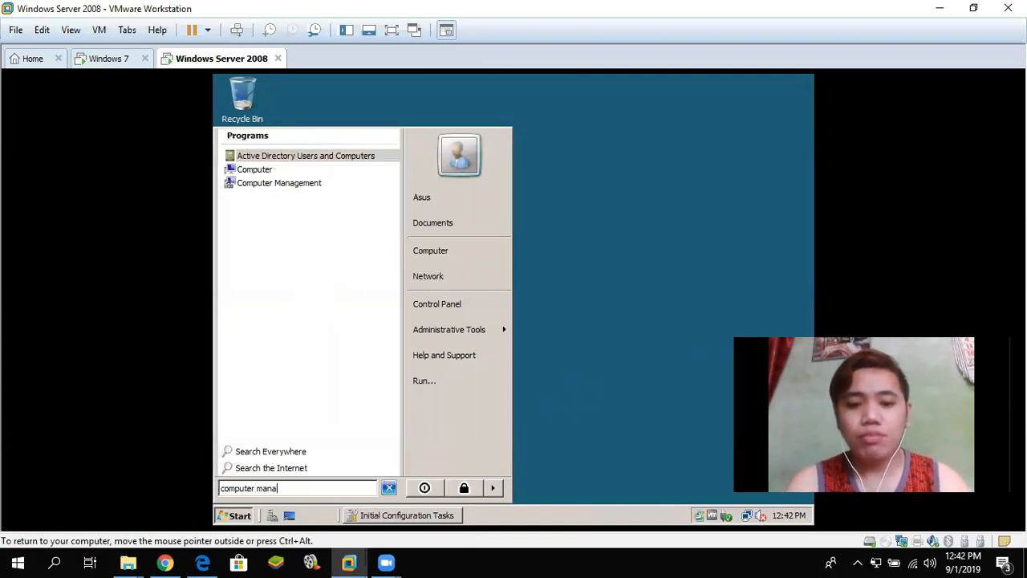
text(gement)
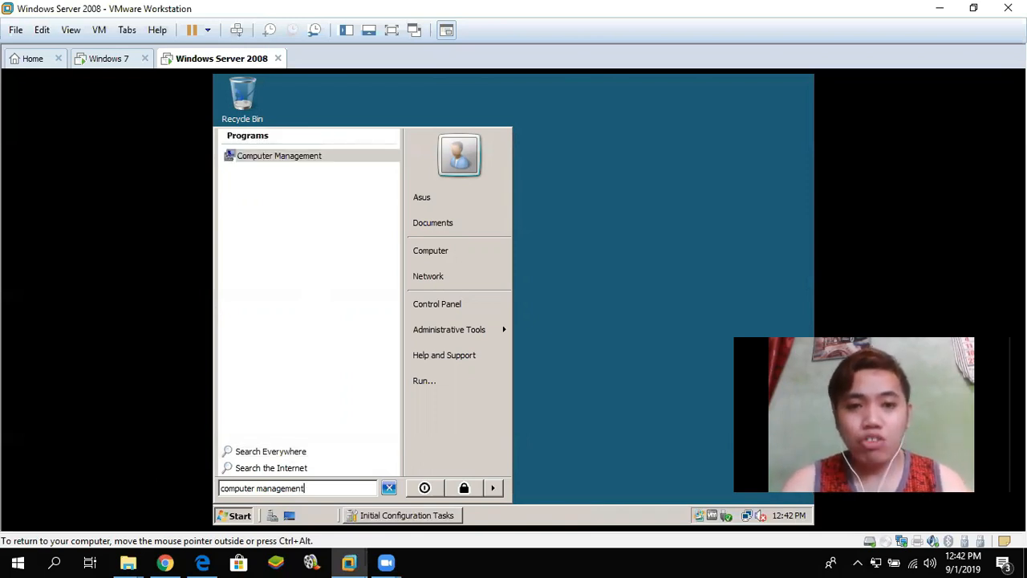
key(Return)
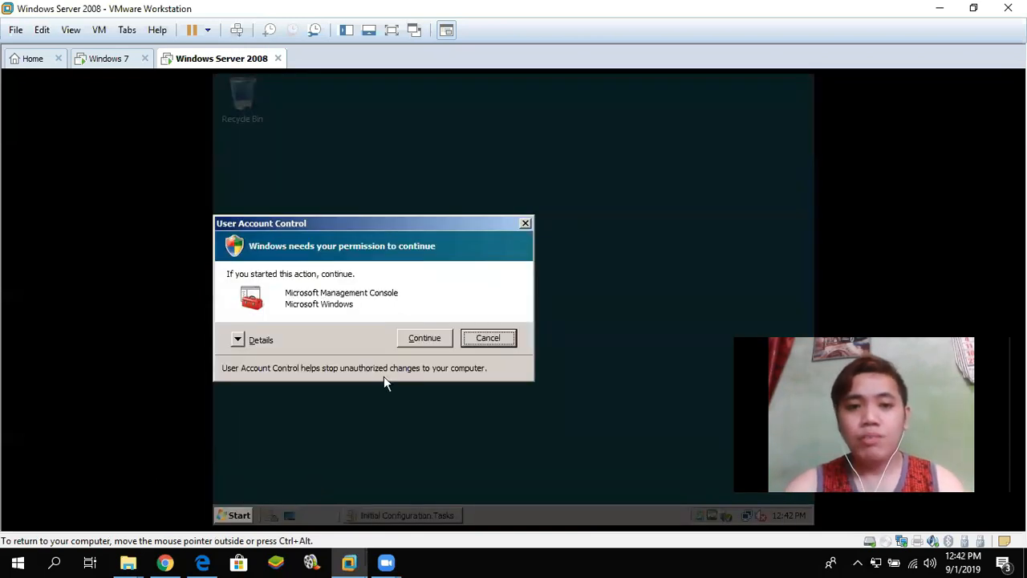
click(414, 337)
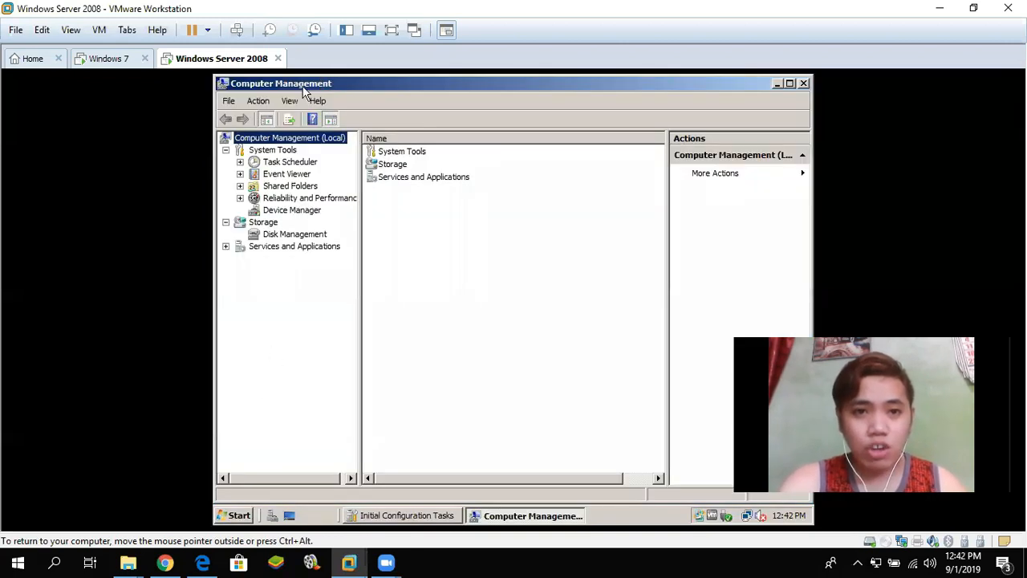
- In Disk Management, shrink C: by 30667 MB, leaving 29.95 GB unallocated on Disk 0
click(289, 237)
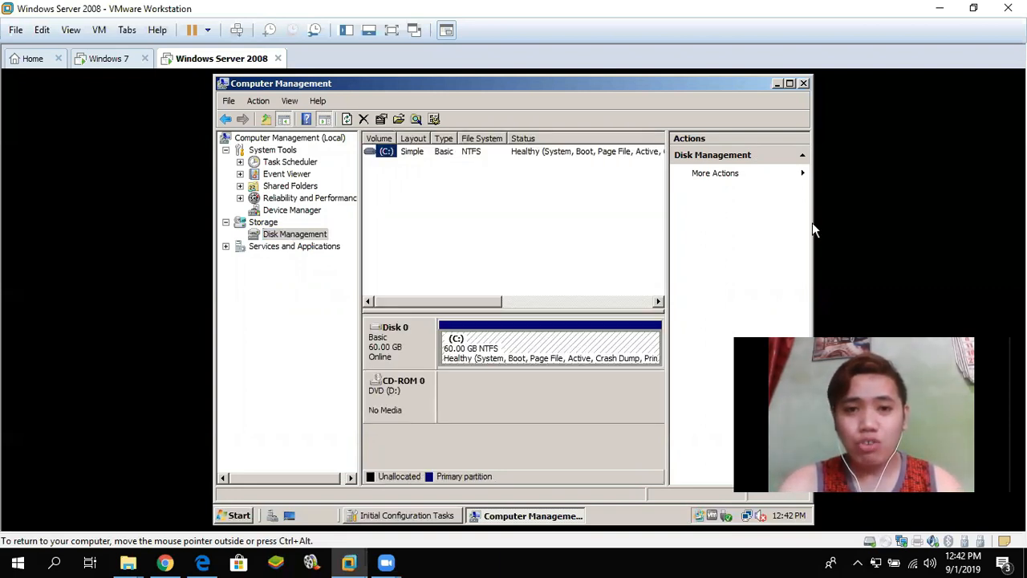
right_click(393, 154)
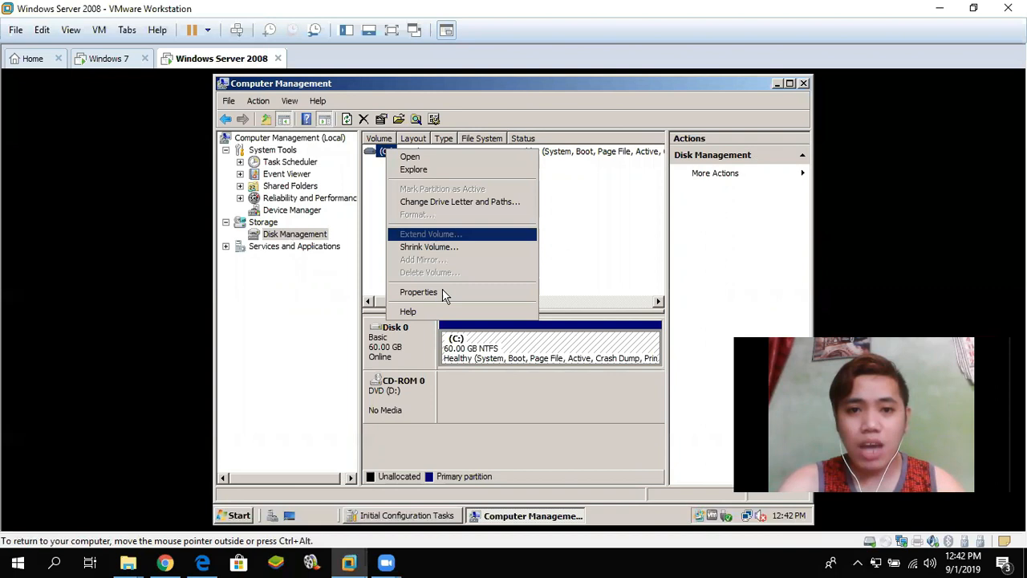
click(441, 246)
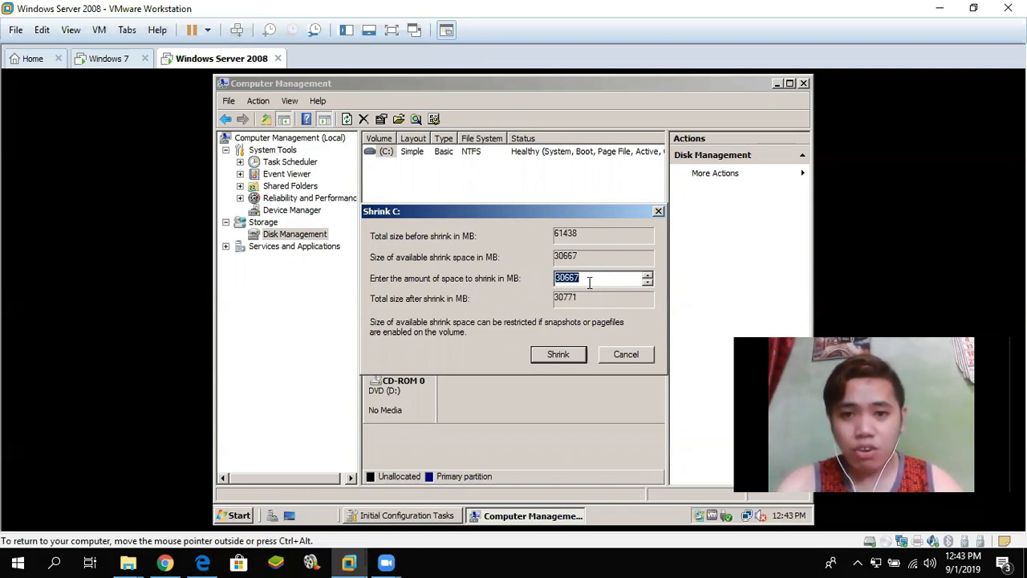
click(559, 354)
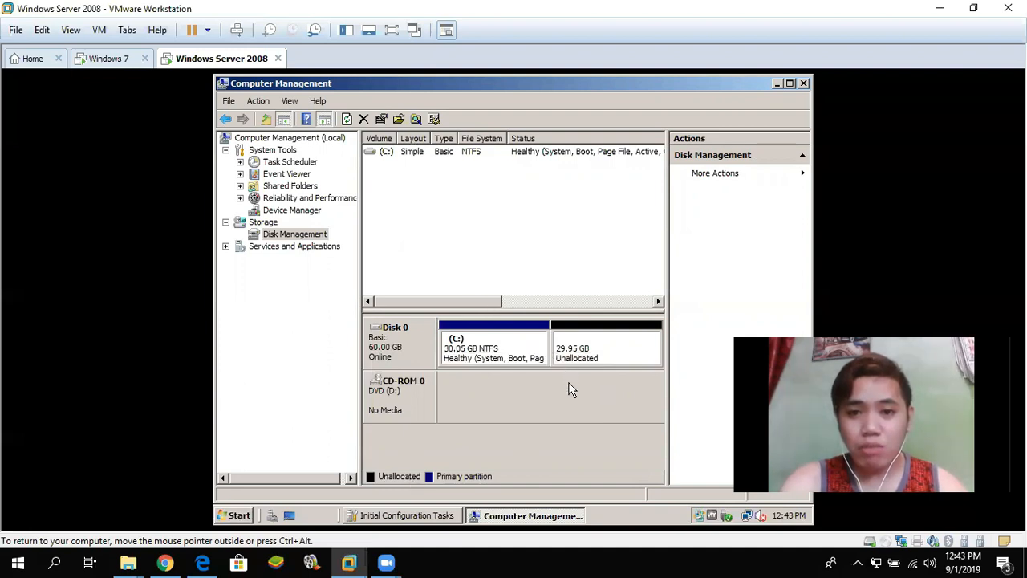
- Start a new simple volume on the unallocated space at the full 30666 MB with drive letter E
right_click(597, 332)
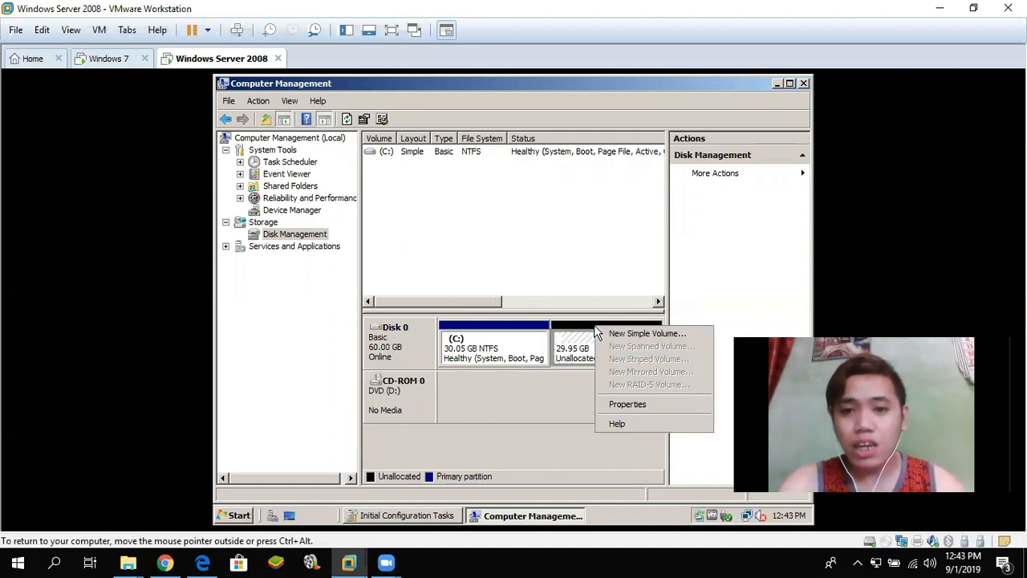
click(622, 333)
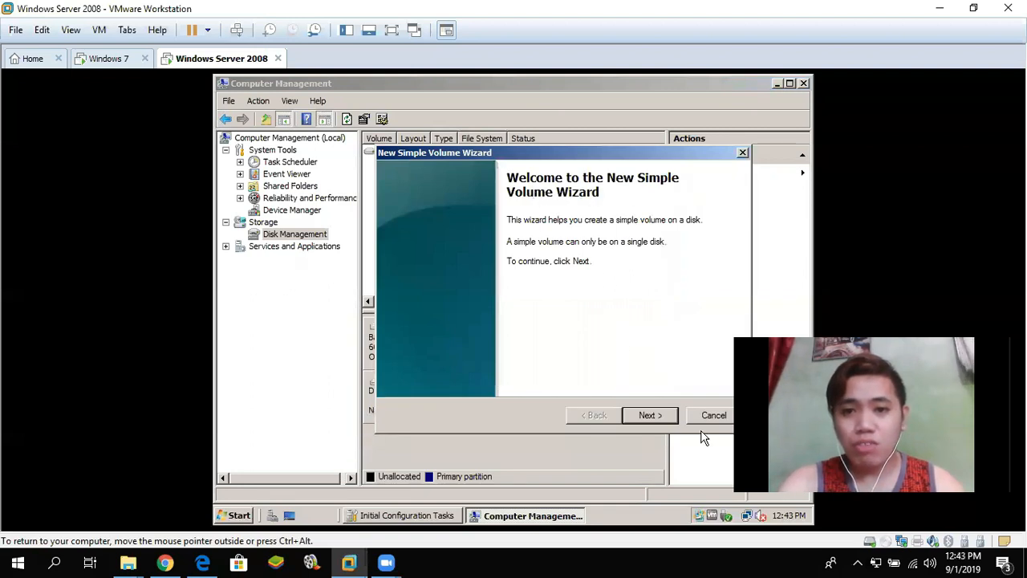
click(652, 415)
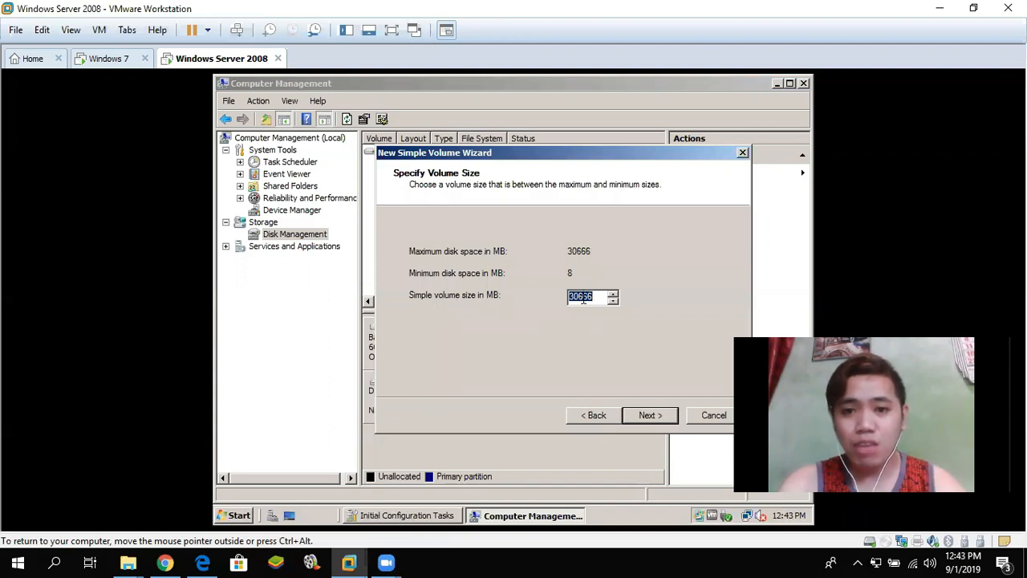
click(652, 417)
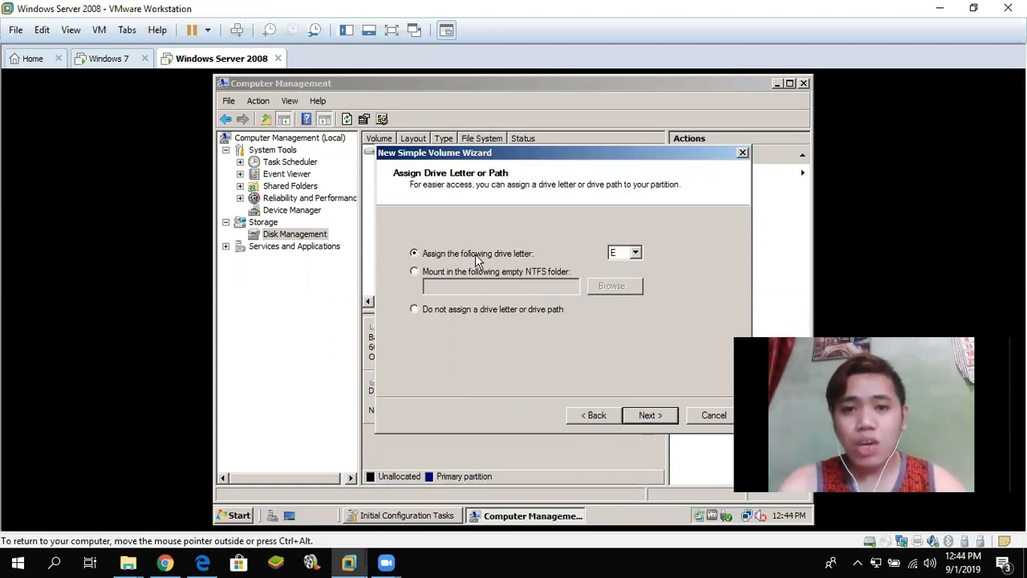
click(635, 253)
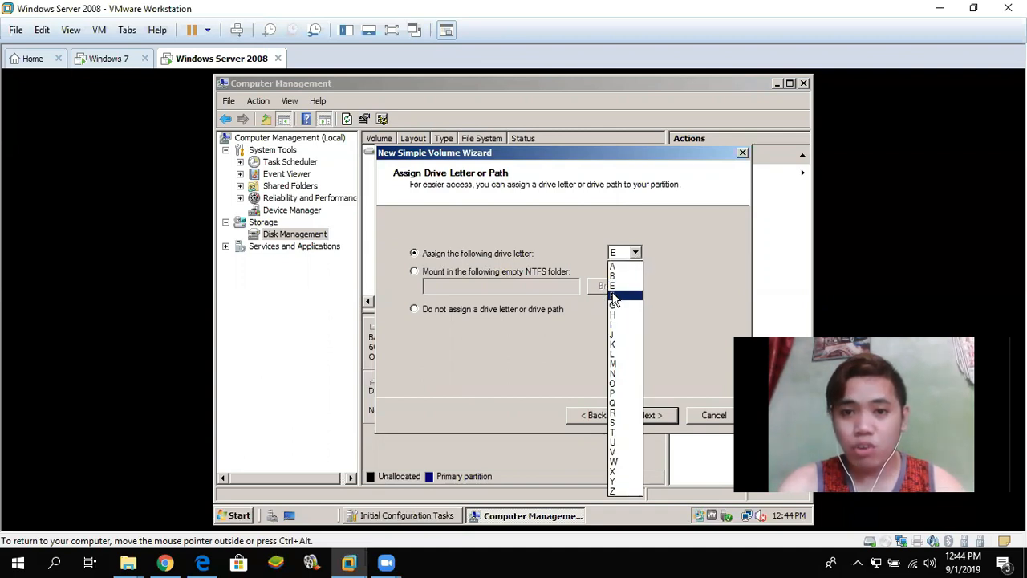
click(618, 286)
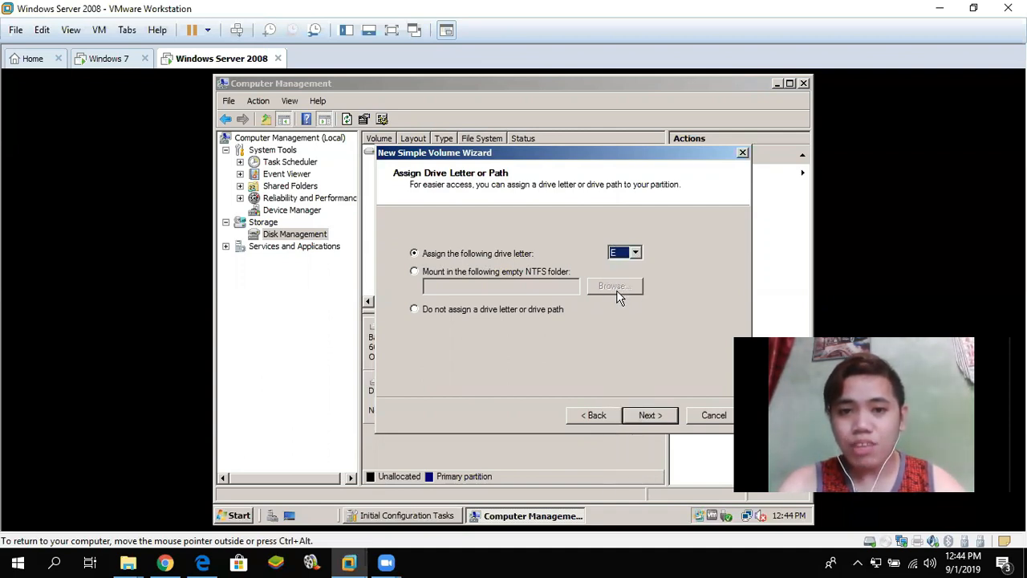
click(650, 415)
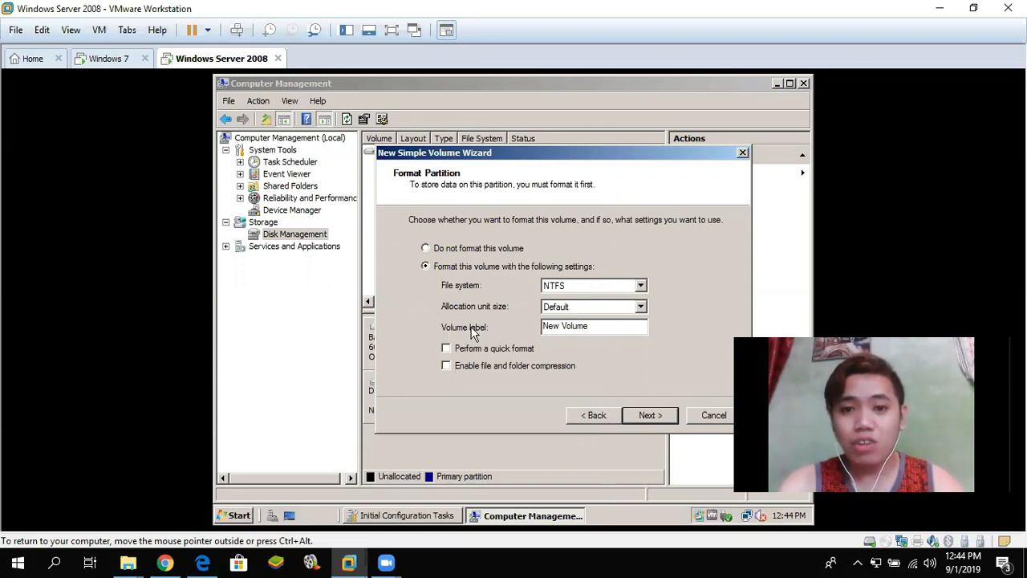
- Label the volume Redirection, enable quick format, and finish the wizard
drag(596, 329, 541, 328)
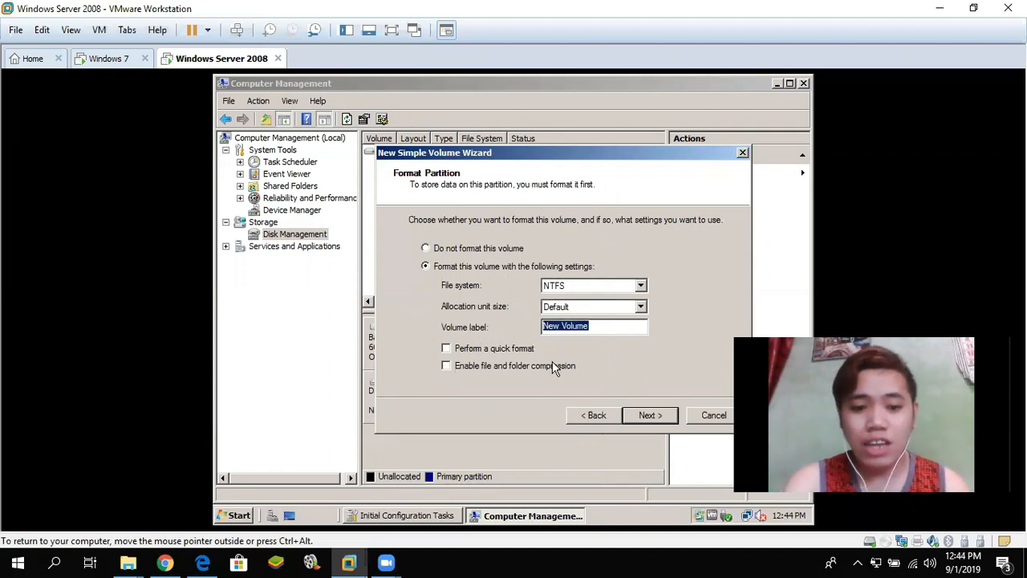
text(Redirection)
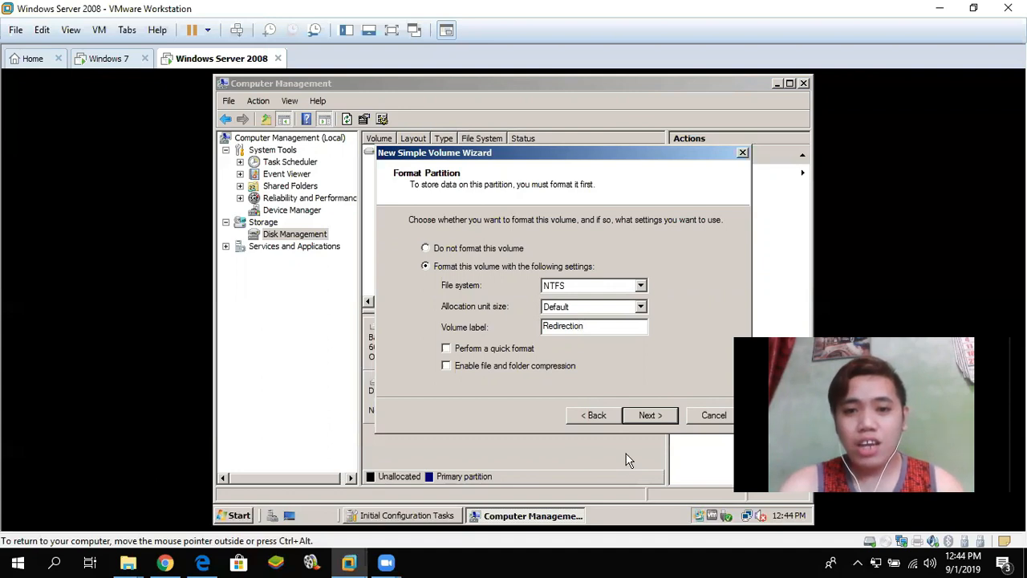
click(447, 348)
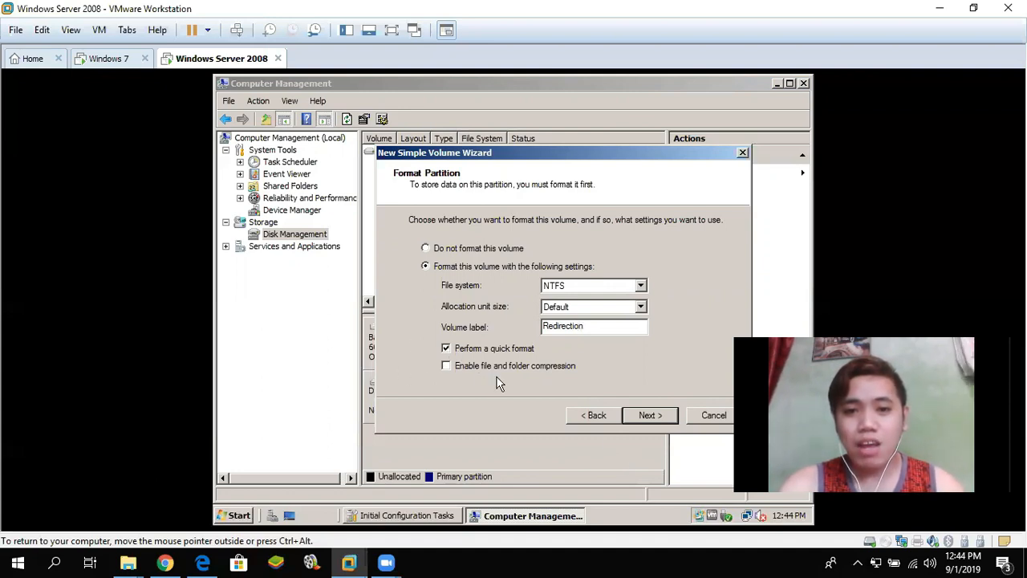
click(652, 416)
click(652, 414)
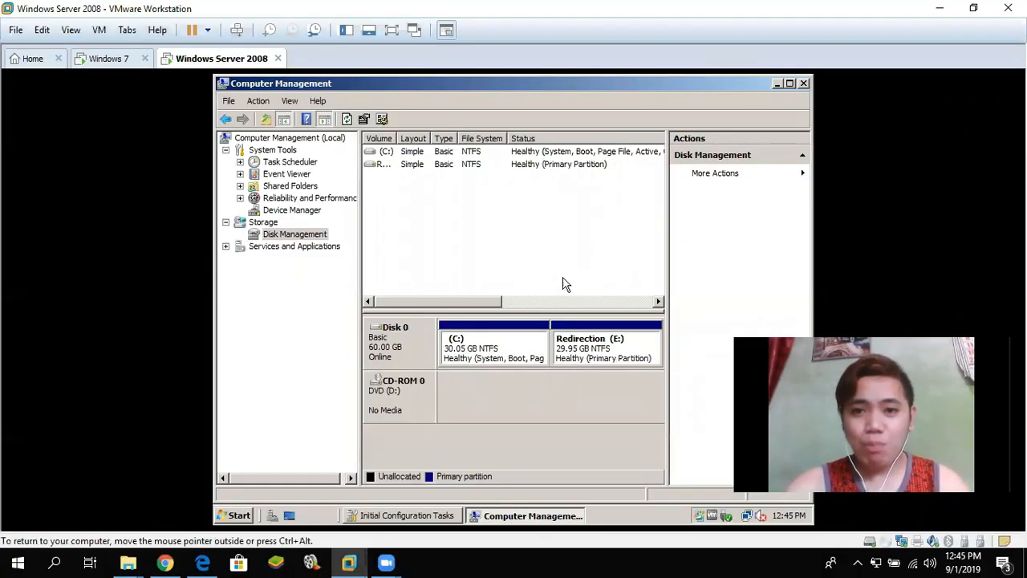
- Close Computer Management and open the Redirection (E:) drive from Computer
click(804, 83)
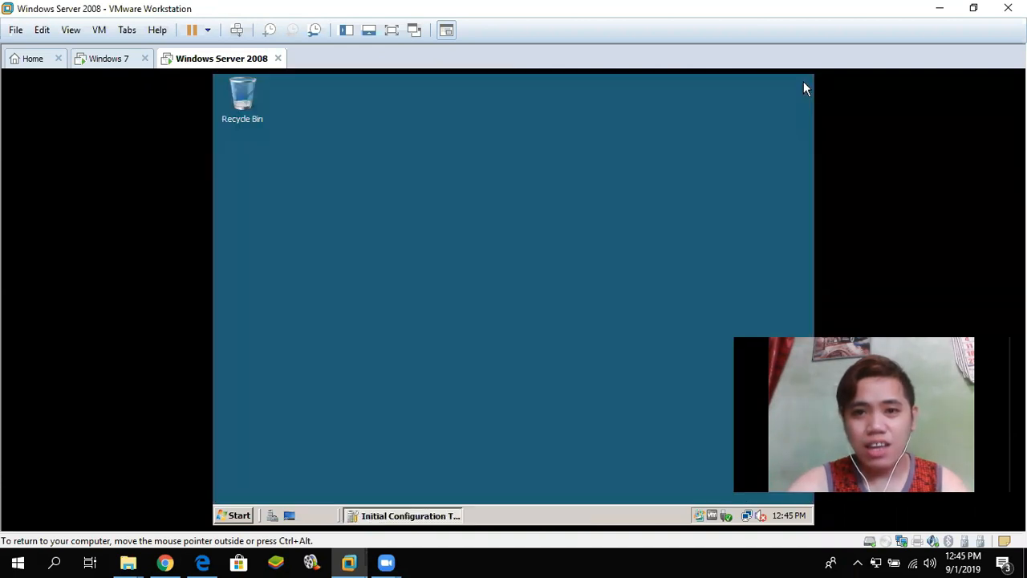
click(237, 517)
click(436, 250)
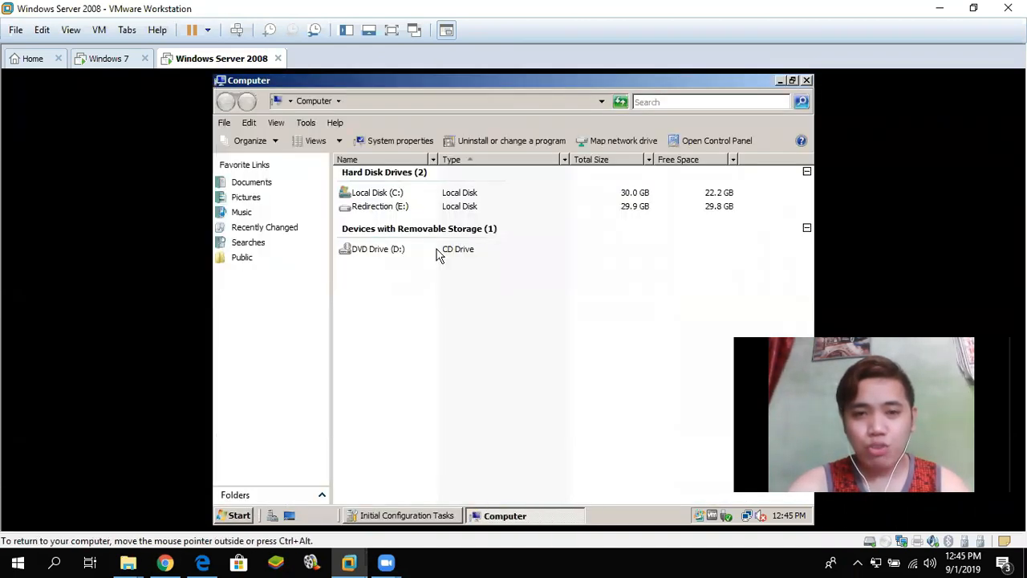
click(377, 195)
click(378, 206)
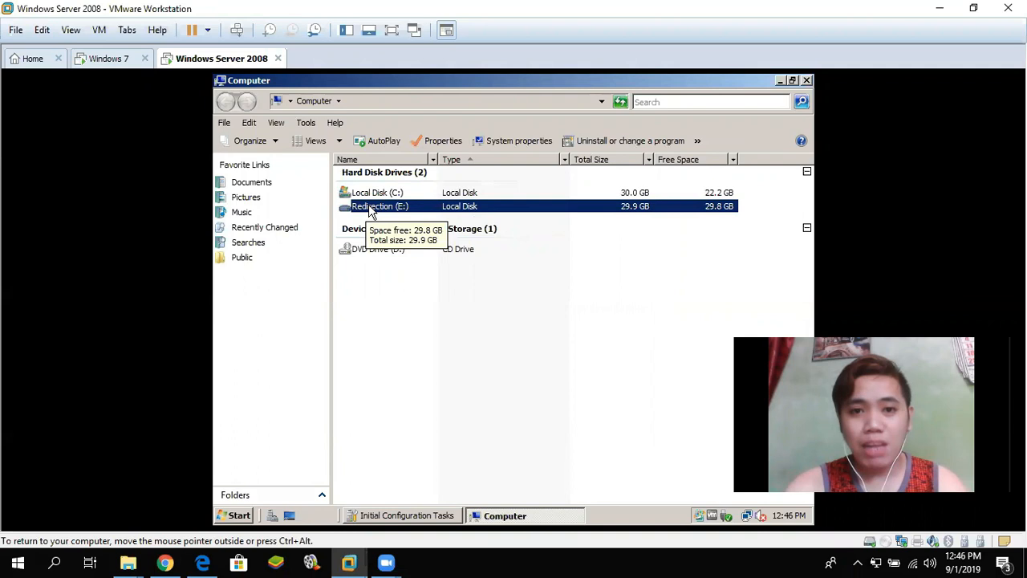
double_click(384, 206)
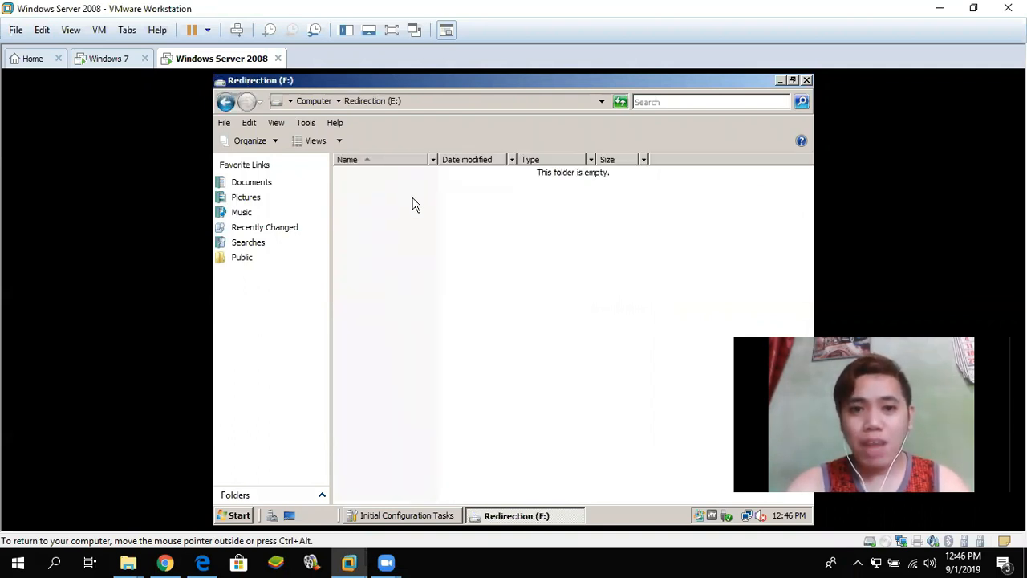
- Create a new folder on the drive named 'Folder Redirection'
right_click(384, 187)
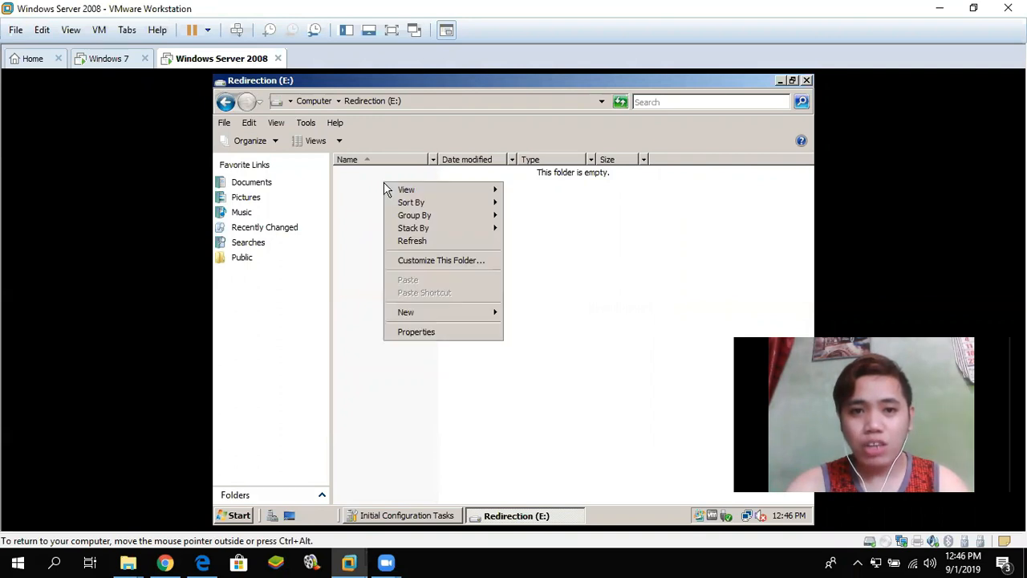
mouse_move(473, 317)
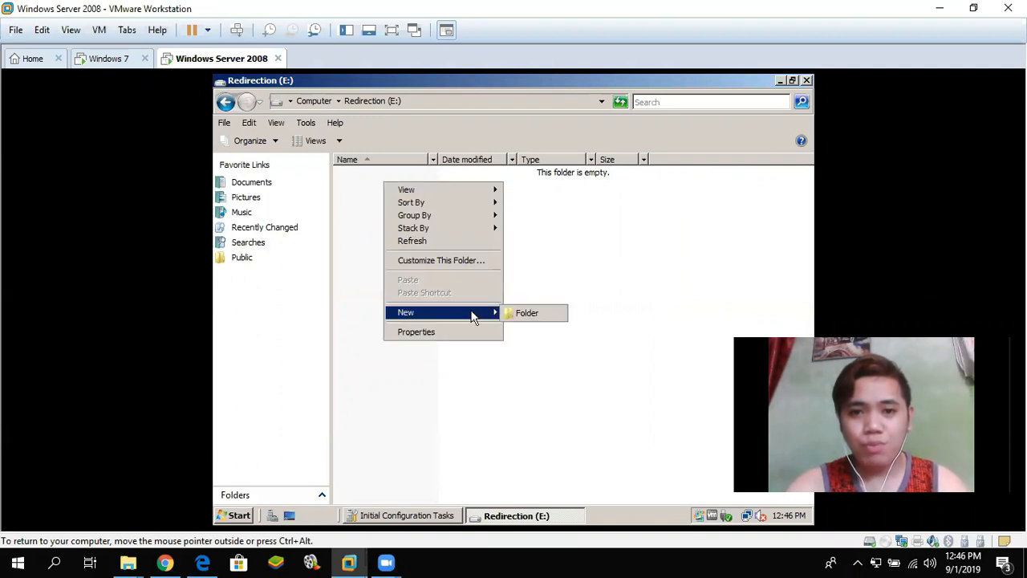
click(525, 315)
text(R)
key(BackSpace)
text(Fold)
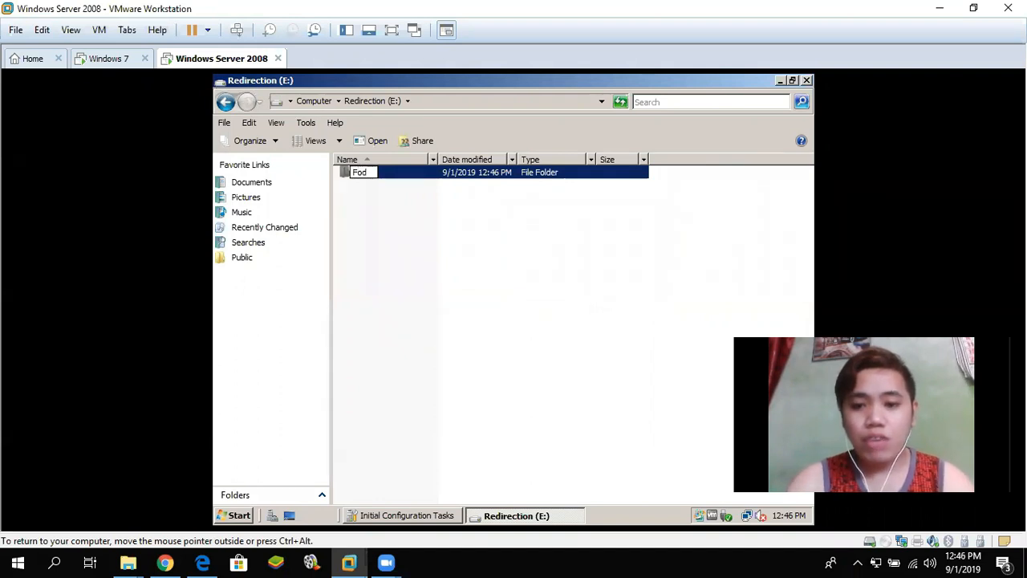
text(er )
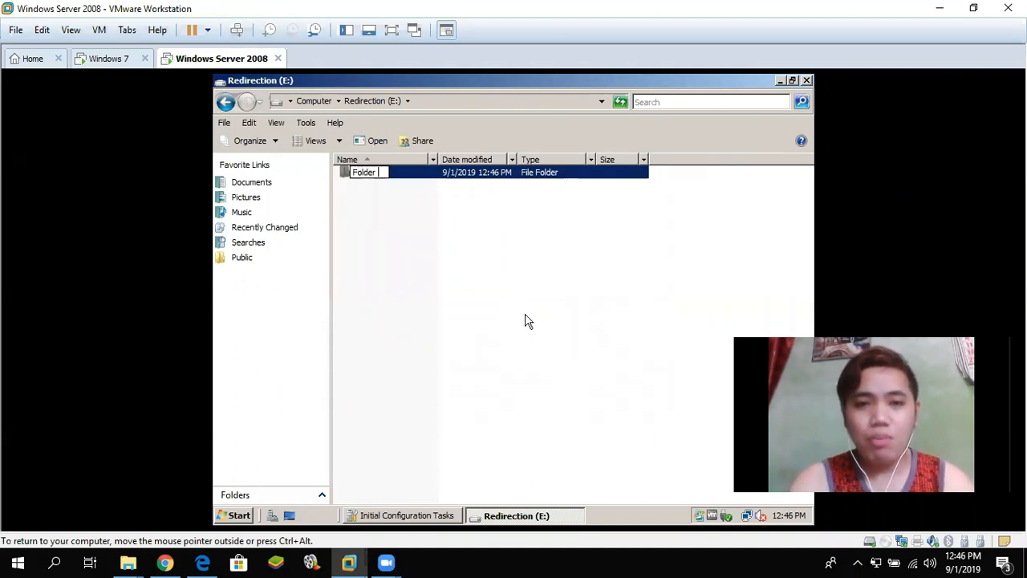
text(Redirection)
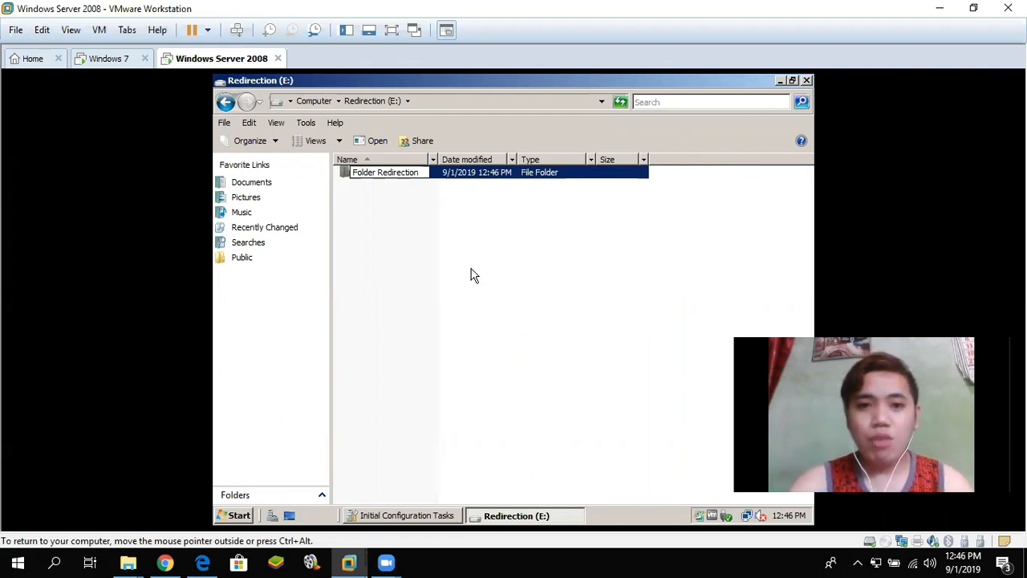
click(385, 251)
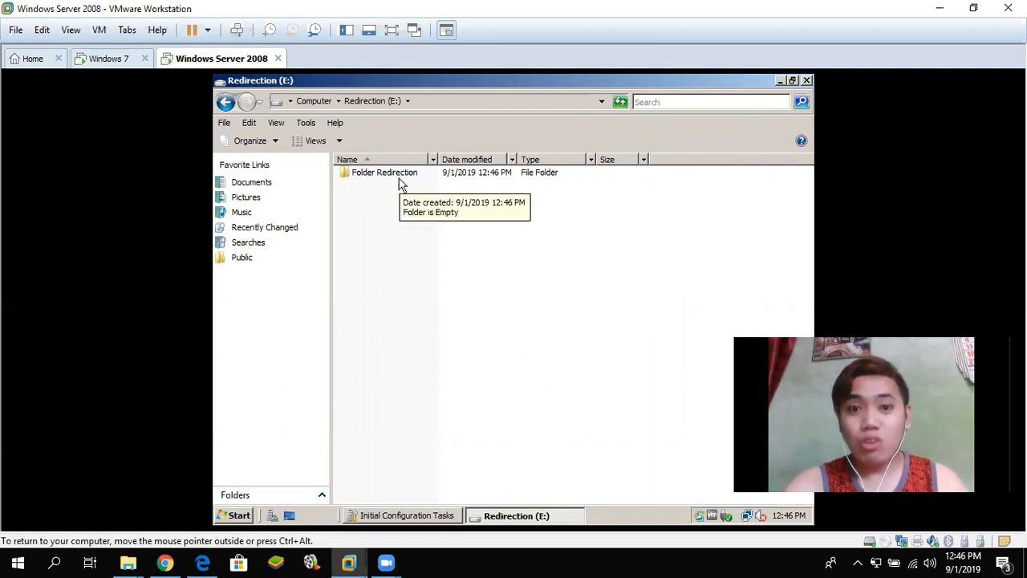
- In Folder Redirection's properties, open Advanced Sharing and turn on Share this folder
click(371, 176)
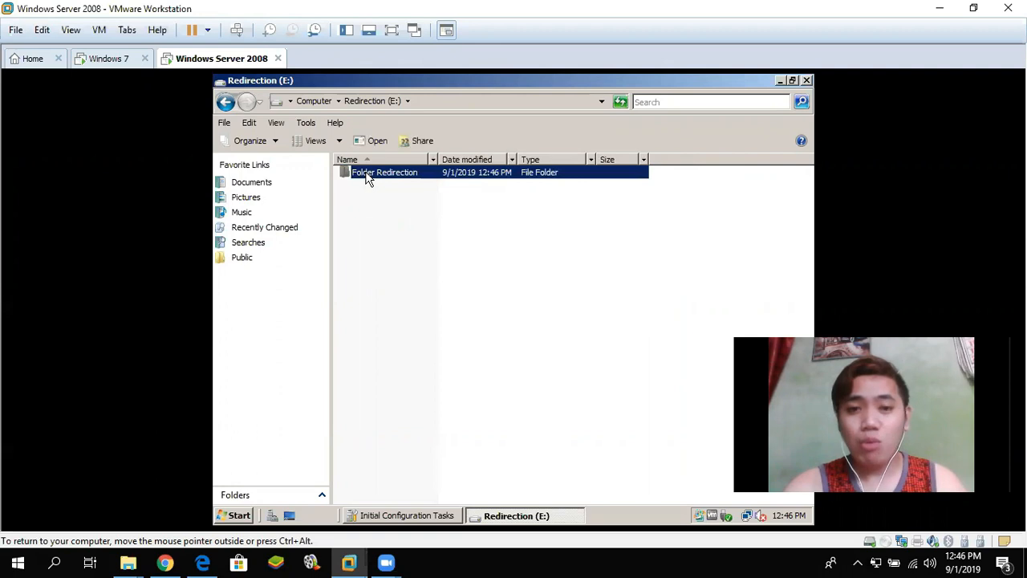
right_click(367, 173)
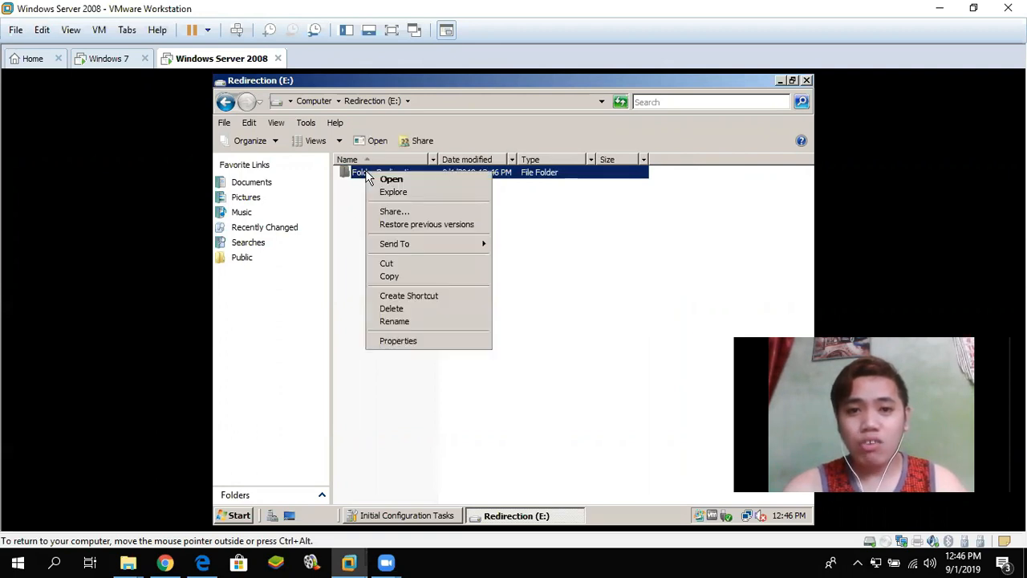
click(399, 345)
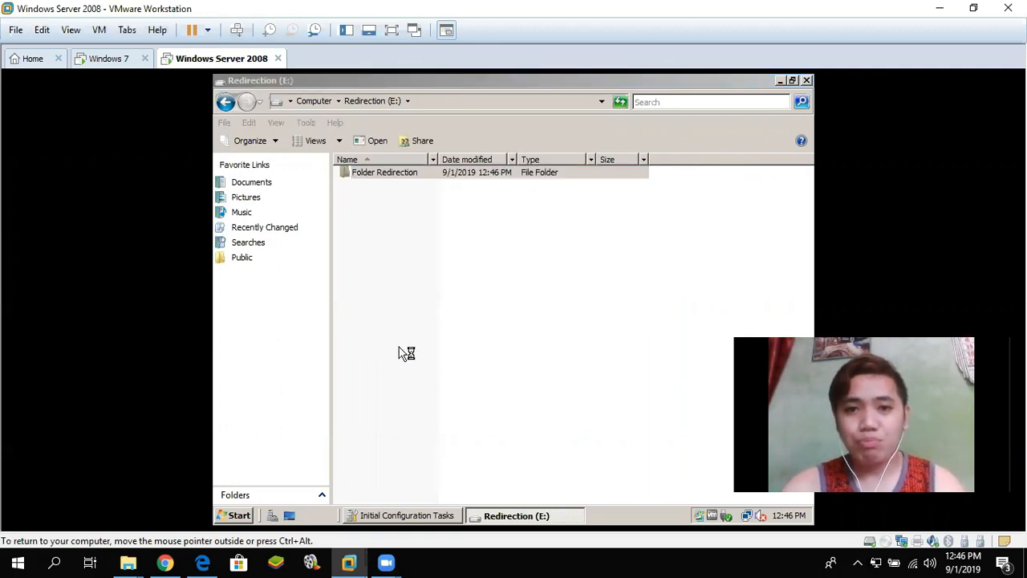
click(426, 177)
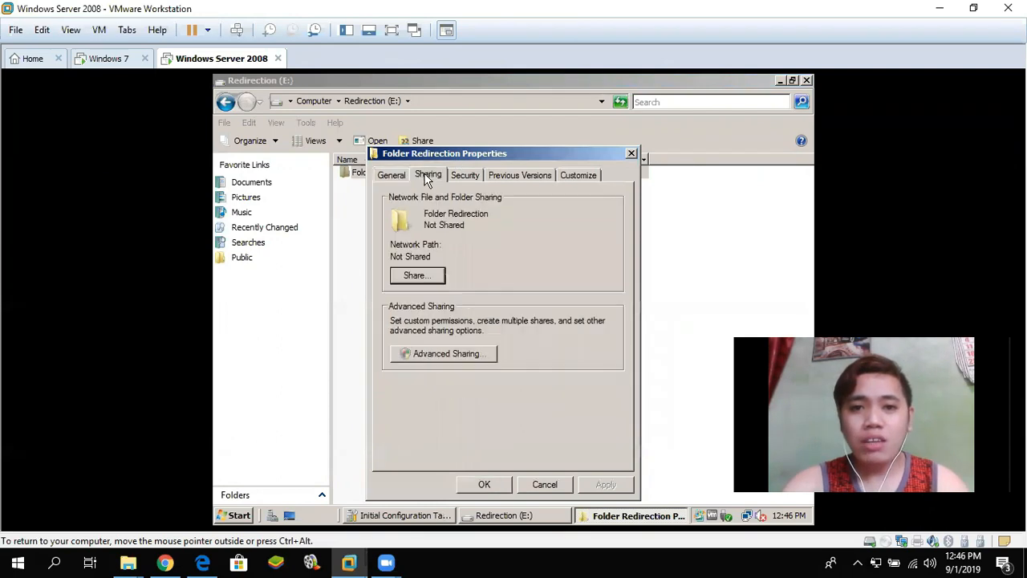
click(459, 355)
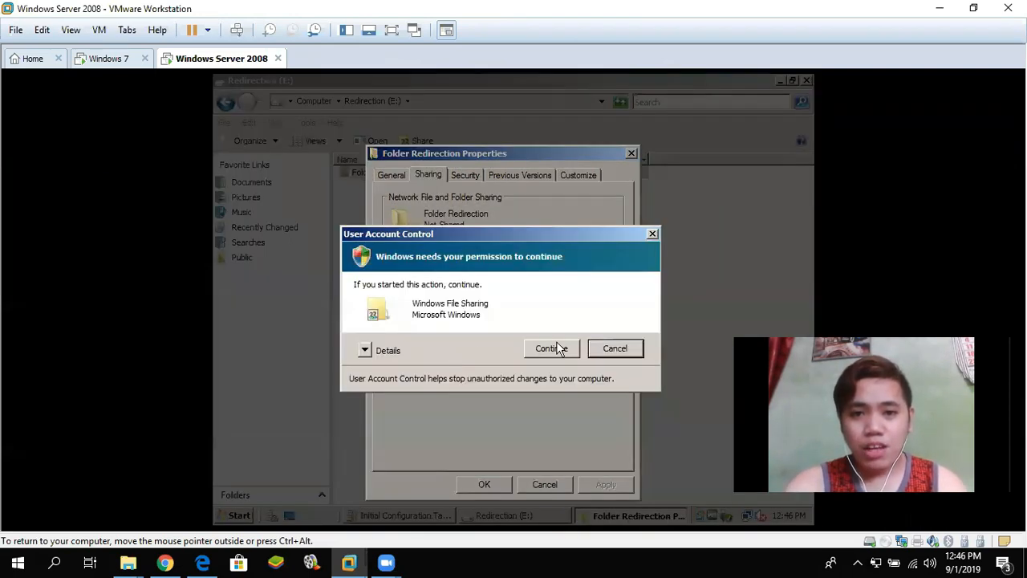
click(552, 349)
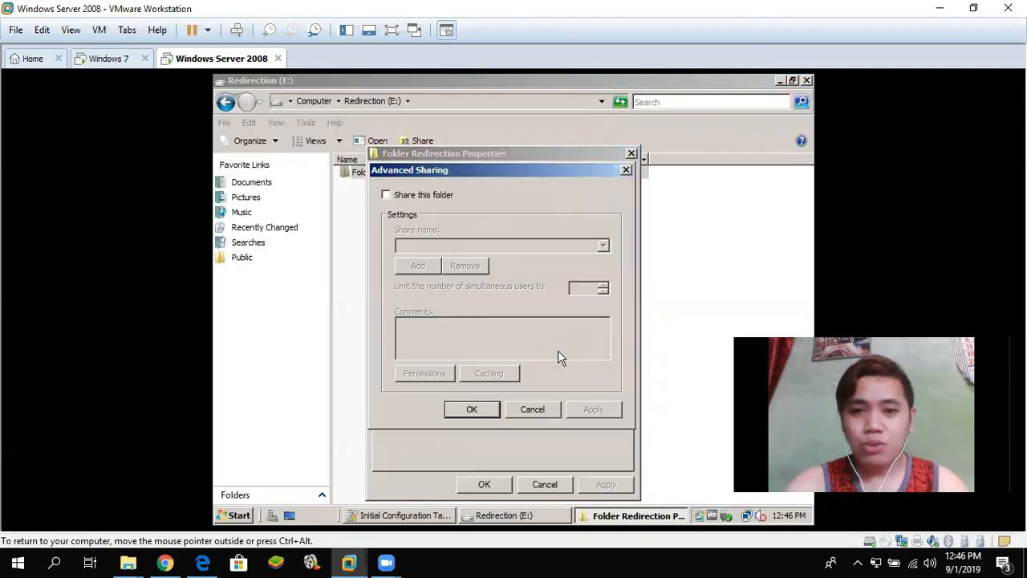
click(386, 197)
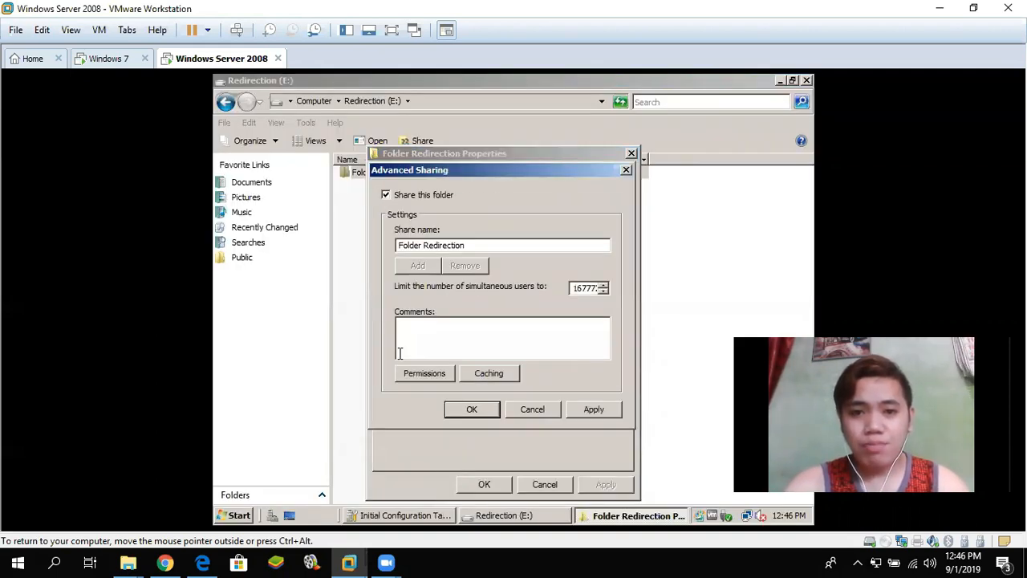
- In the share permissions, remove Everyone and add Authenticated Users
click(425, 374)
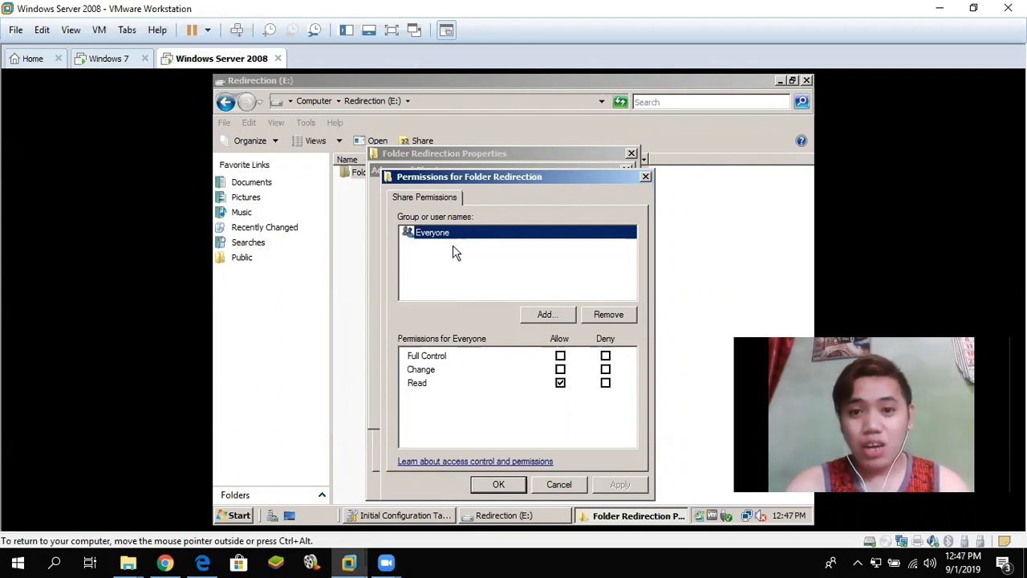
click(619, 317)
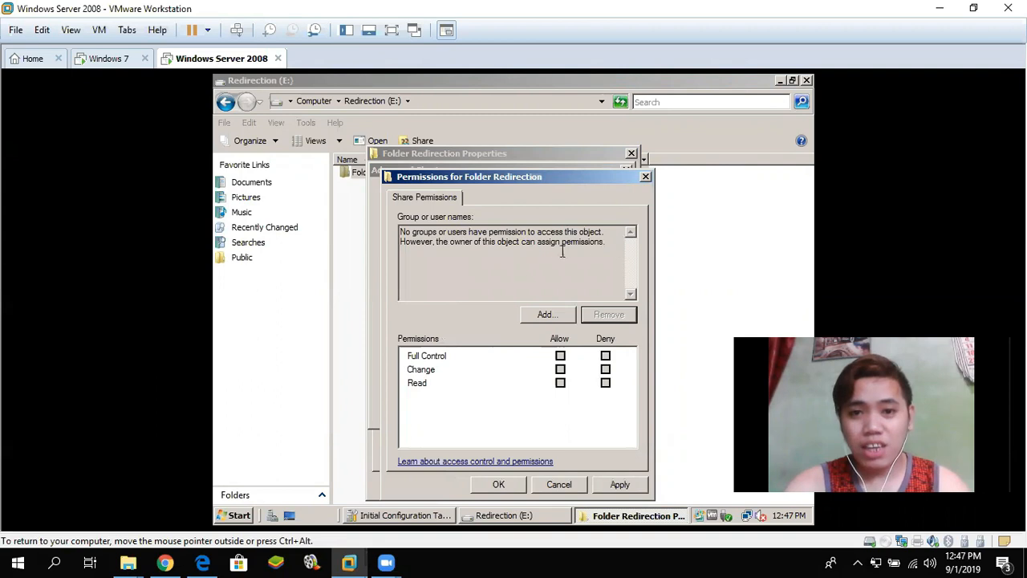
click(544, 315)
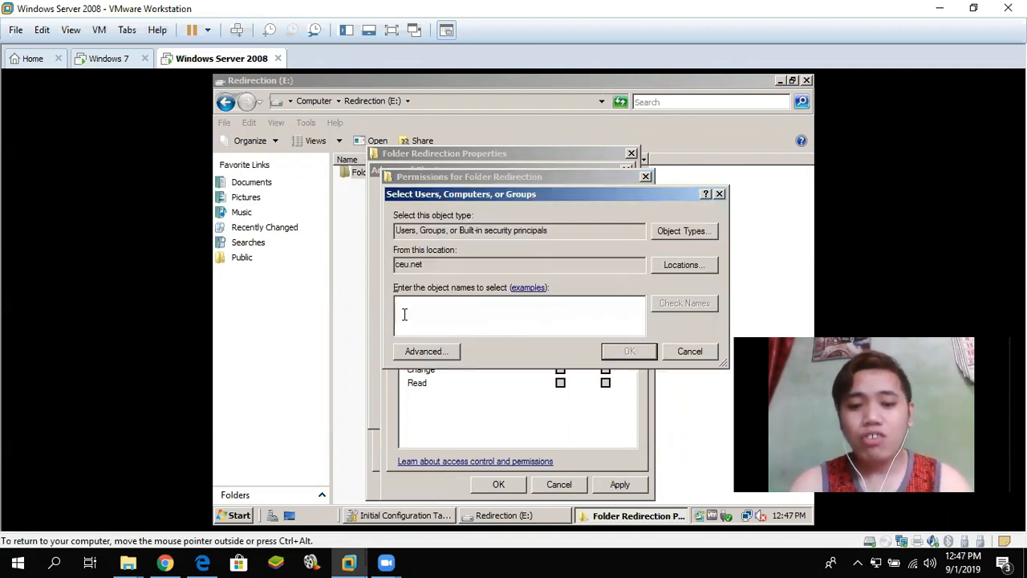
text(au)
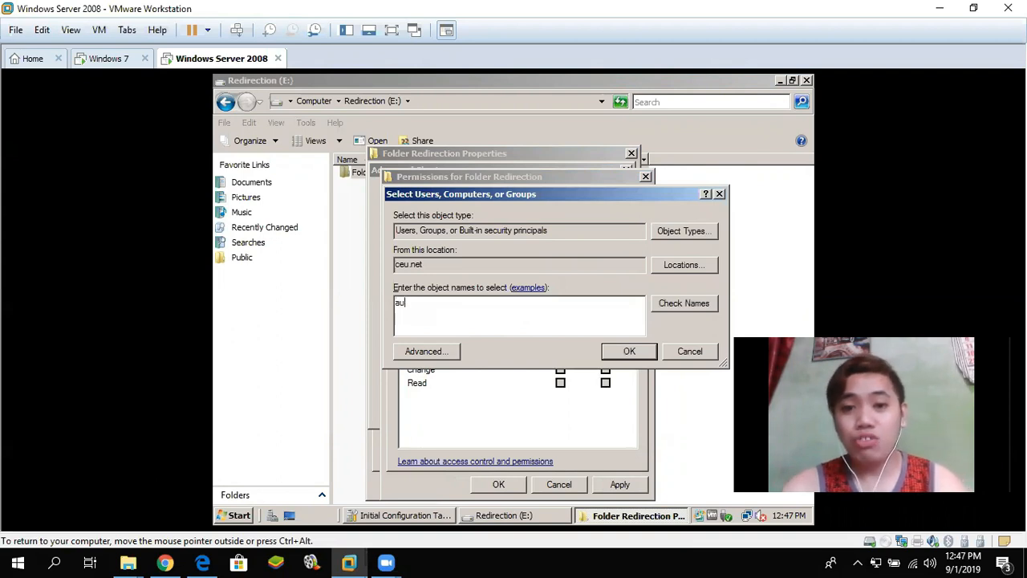
text(thenticated us)
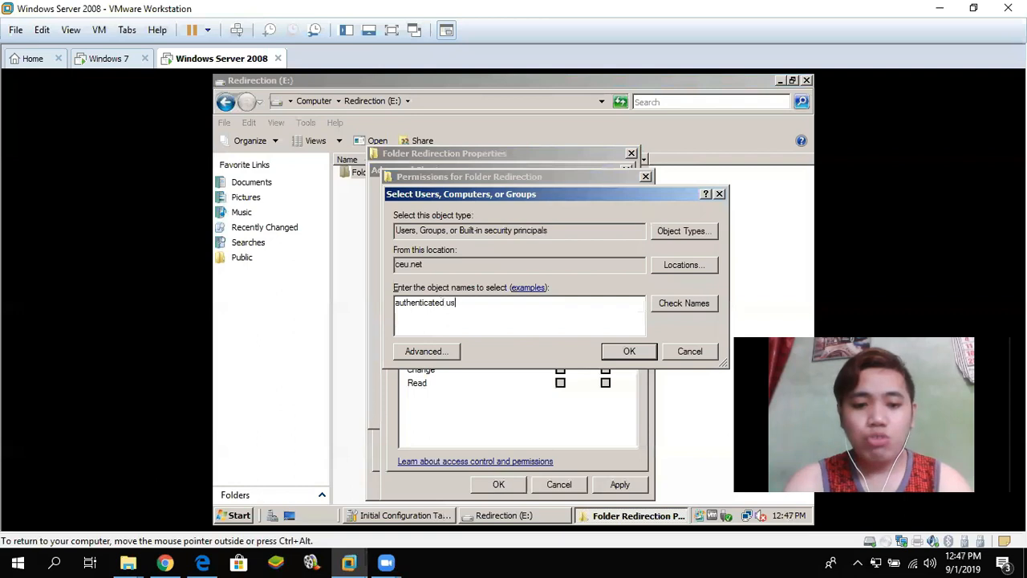
key(BackSpace)
key(BackSpace)
key(BackSpace)
key(BackSpace)
key(BackSpace)
key(BackSpace)
key(BackSpace)
key(BackSpace)
key(BackSpace)
key(BackSpace)
key(BackSpace)
key(BackSpace)
key(BackSpace)
key(BackSpace)
key(BackSpace)
key(BackSpace)
key(BackSpace)
key(BackSpace)
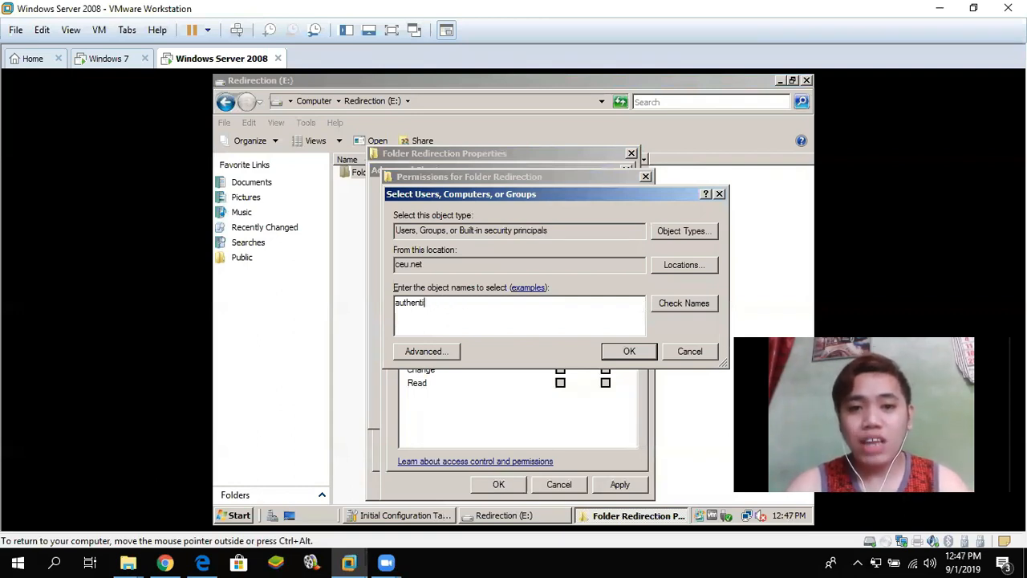
text(au)
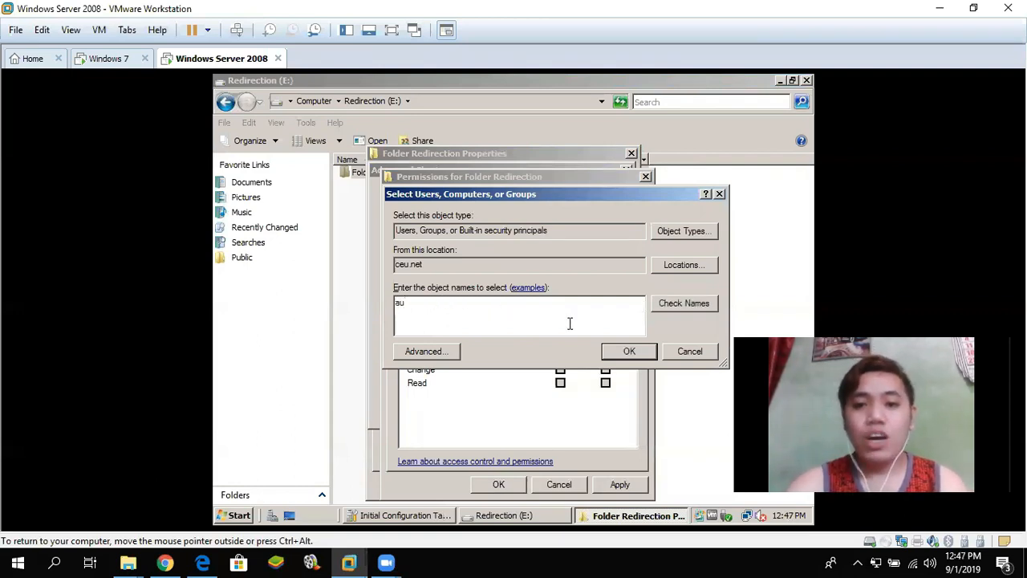
click(632, 352)
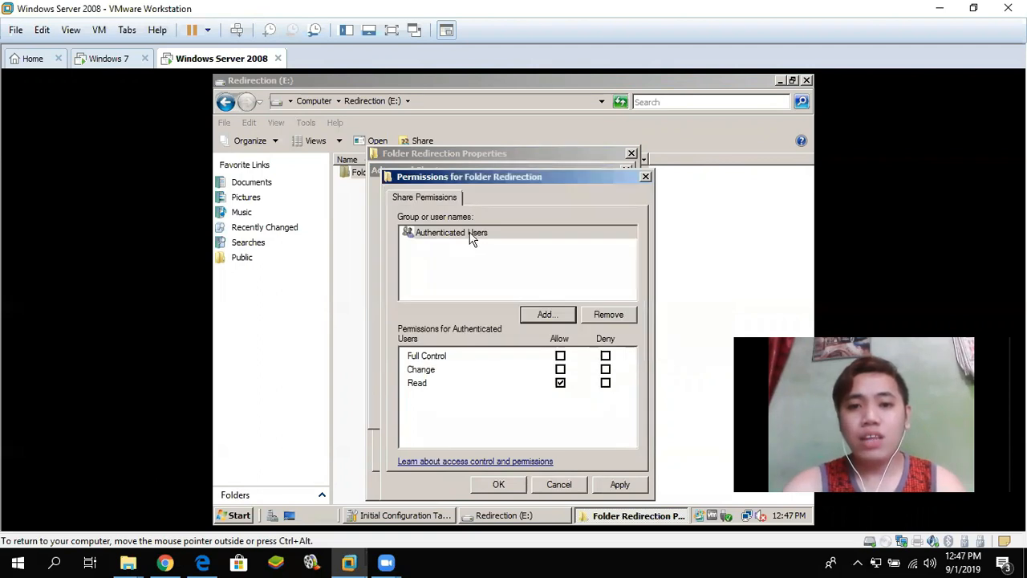
- Allow Full Control for Authenticated Users, then apply and close the permissions and Advanced Sharing dialogs
click(472, 235)
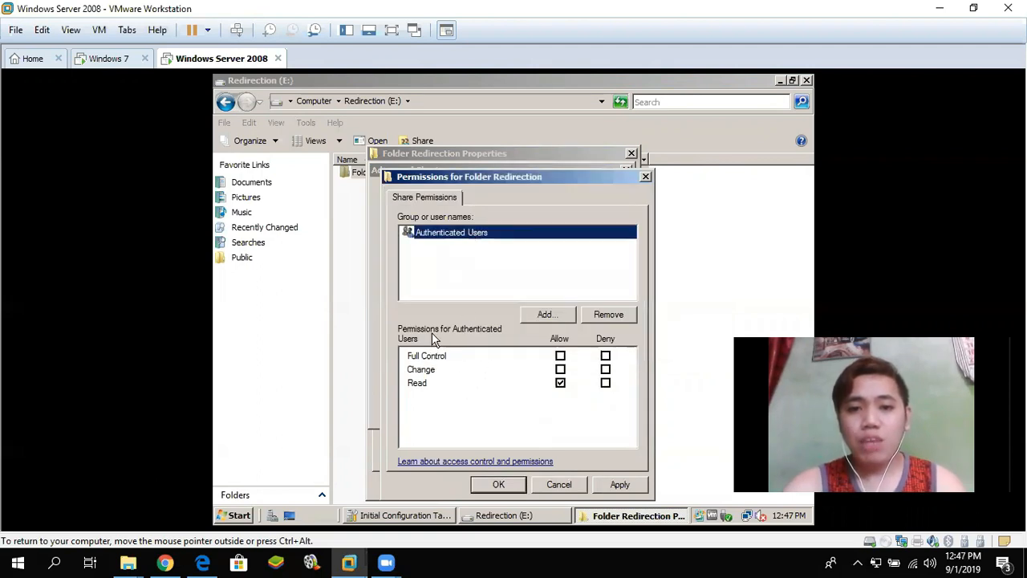
click(561, 356)
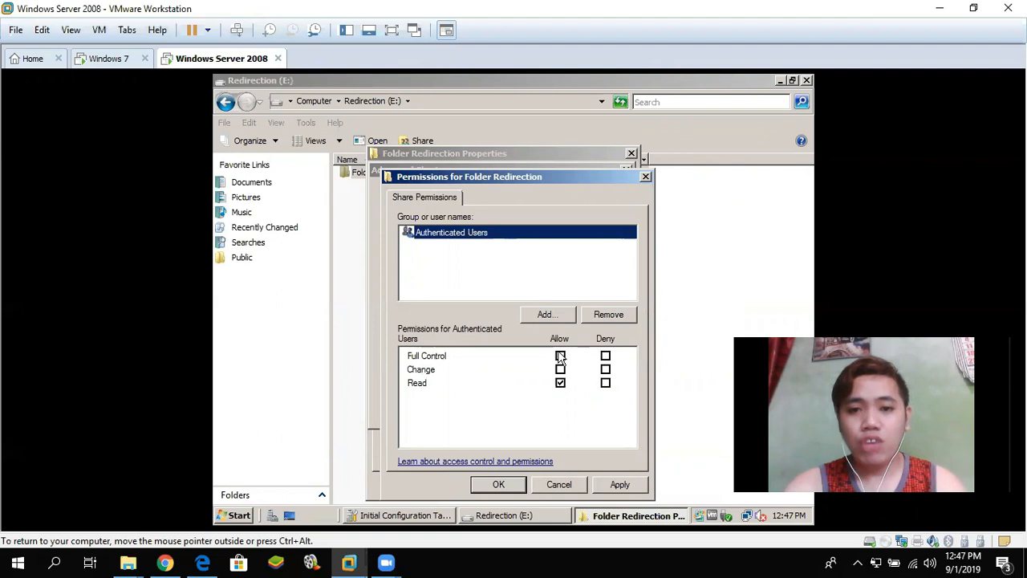
click(560, 355)
click(560, 355)
click(561, 356)
click(561, 356)
click(619, 484)
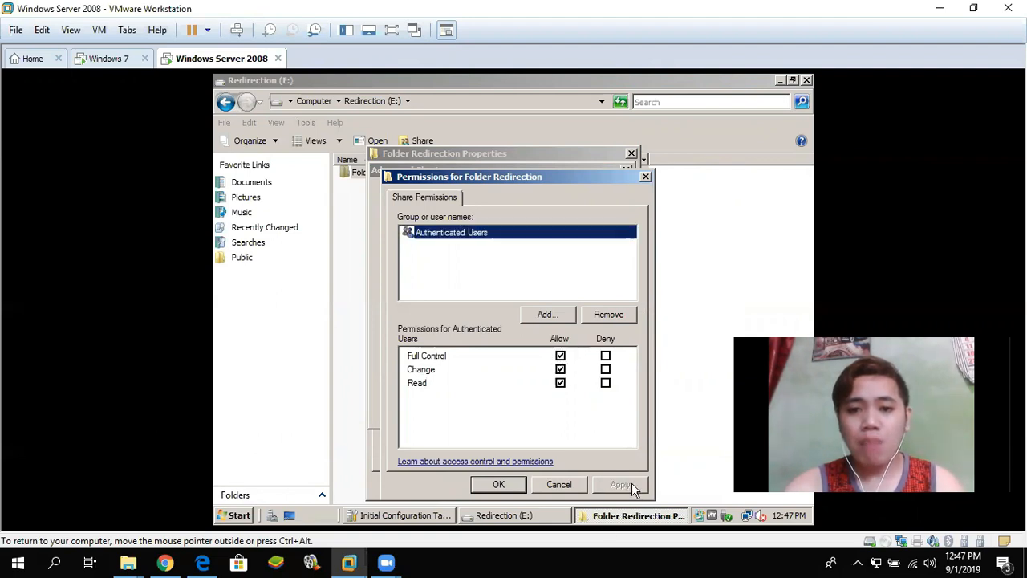
click(501, 486)
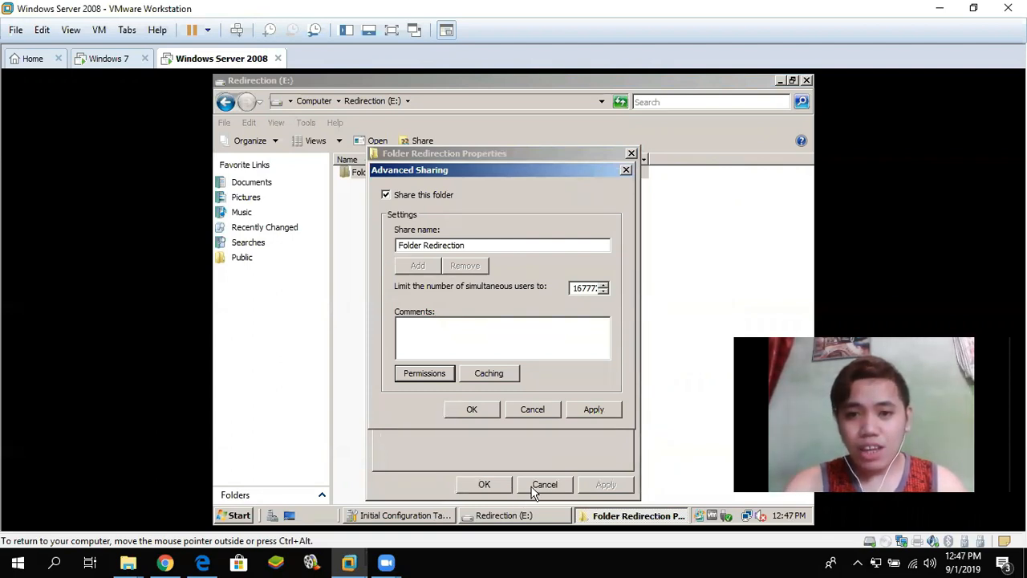
click(595, 413)
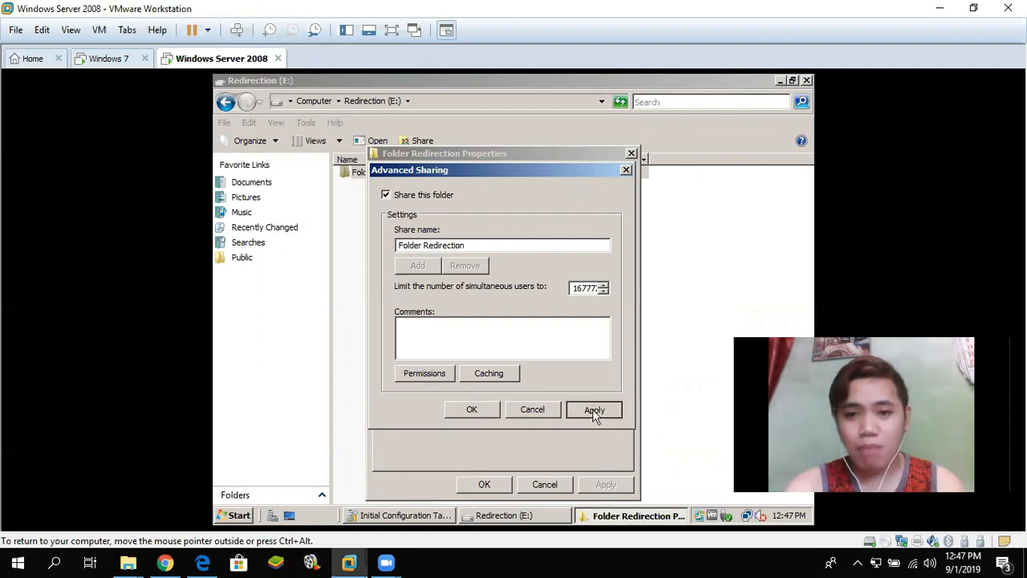
click(472, 409)
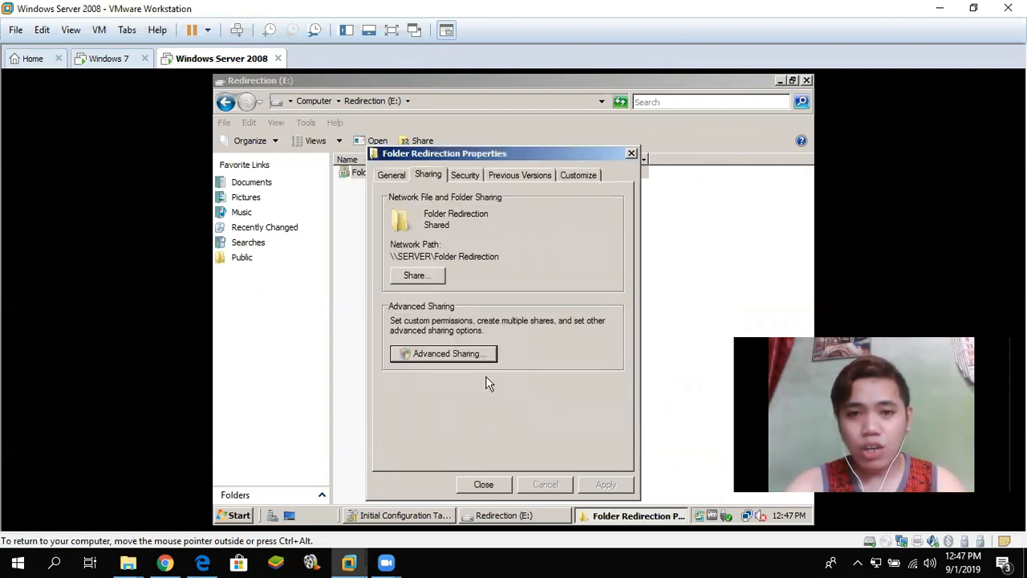
- Open the folder's Security tab and edit its NTFS permissions
click(474, 177)
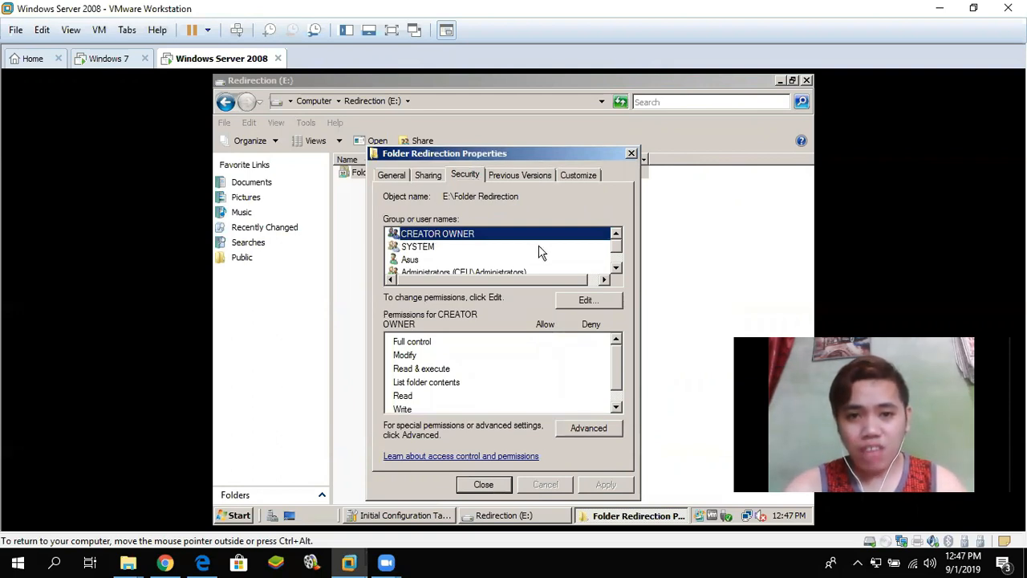
scroll(539, 252, down, 2)
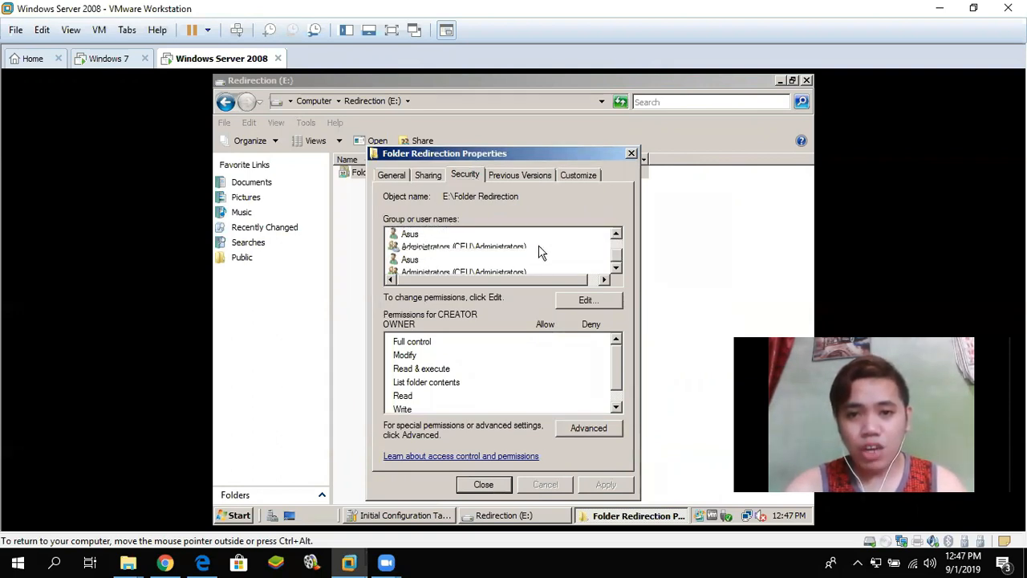
scroll(548, 271, up, 2)
scroll(436, 248, down, 2)
scroll(433, 248, up, 2)
scroll(433, 248, down, 2)
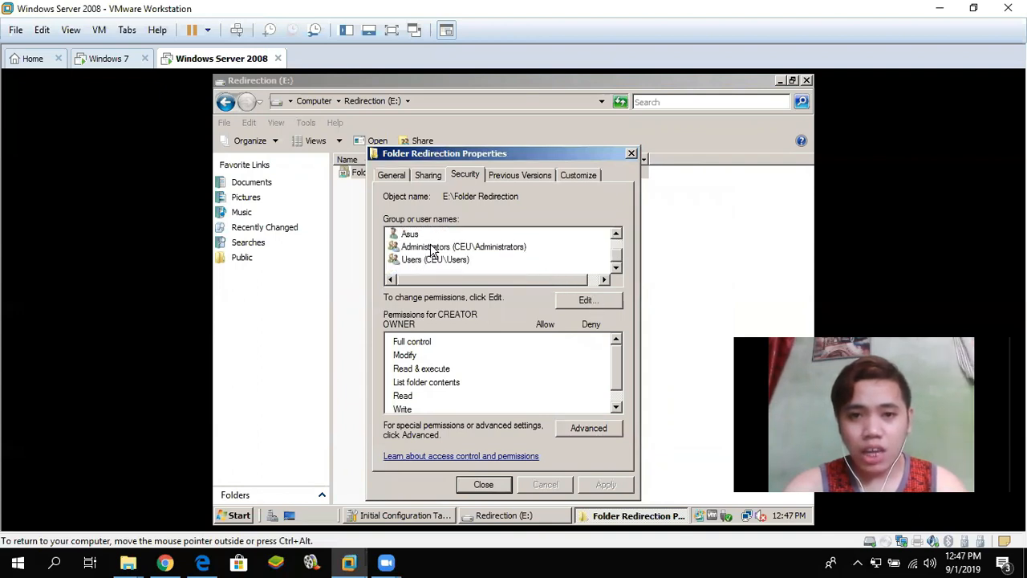
click(599, 302)
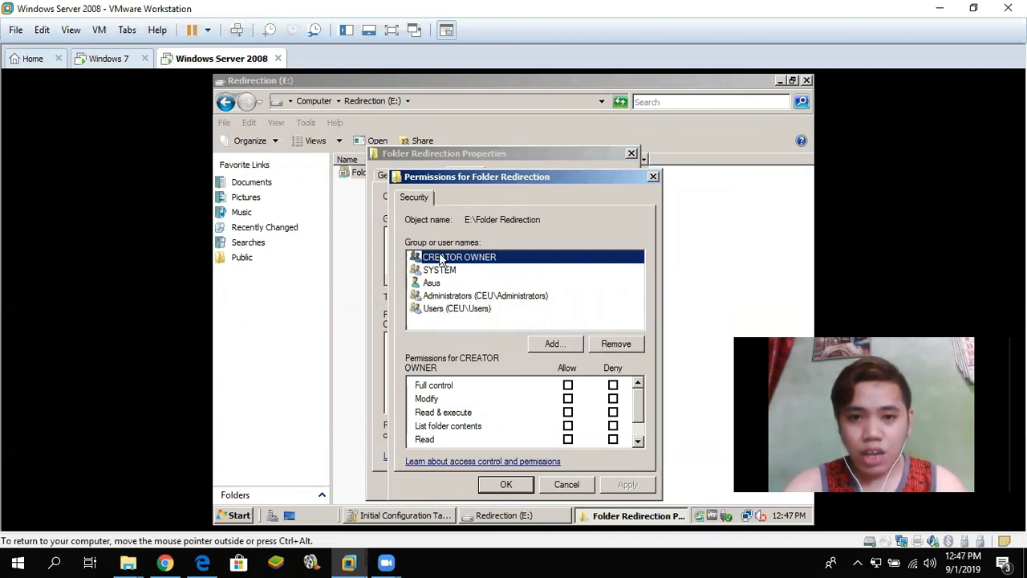
- Add Authenticated Users with Full control allowed and apply the security permissions
click(561, 344)
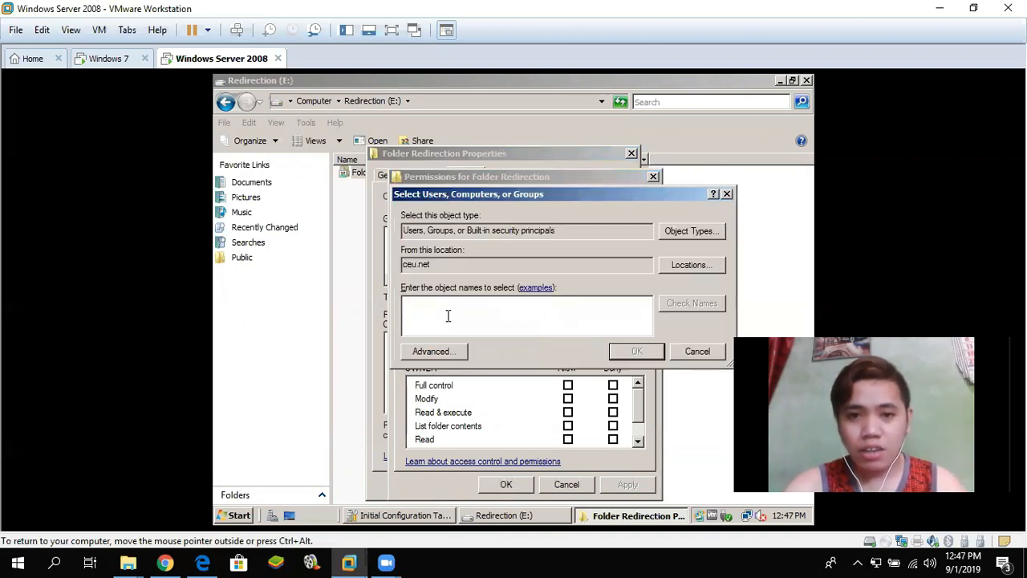
text(au)
click(619, 352)
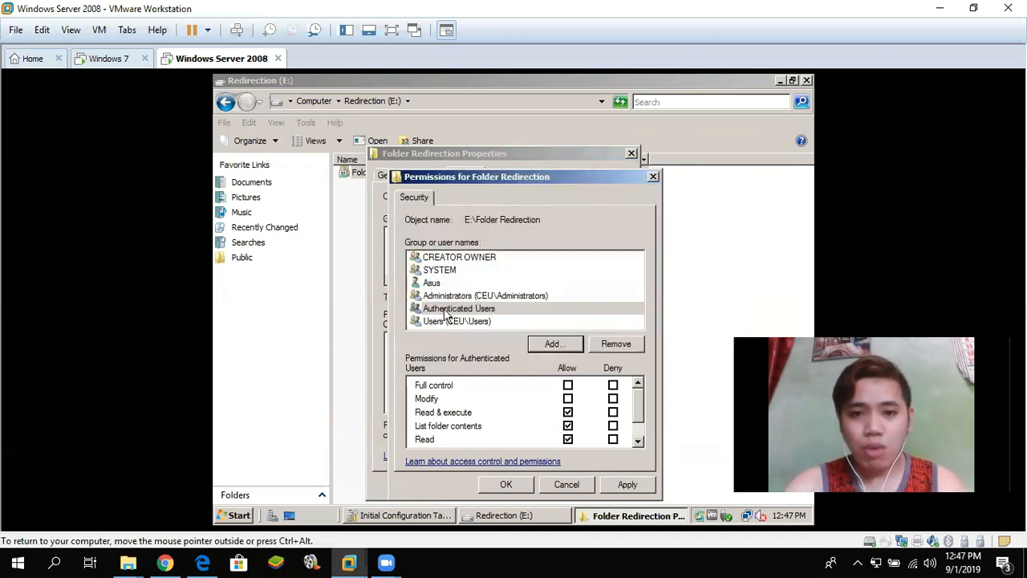
click(446, 314)
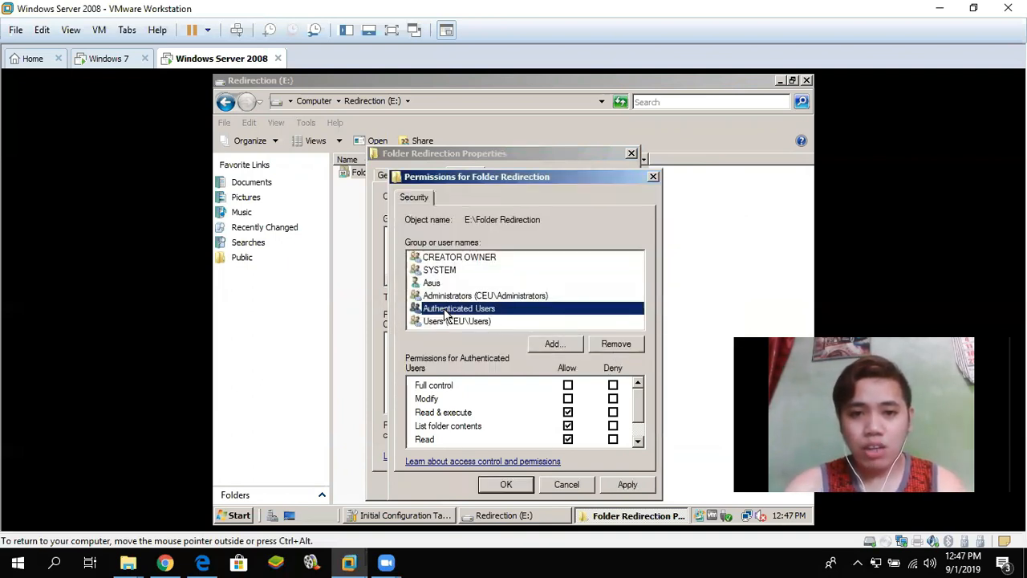
click(568, 386)
click(627, 485)
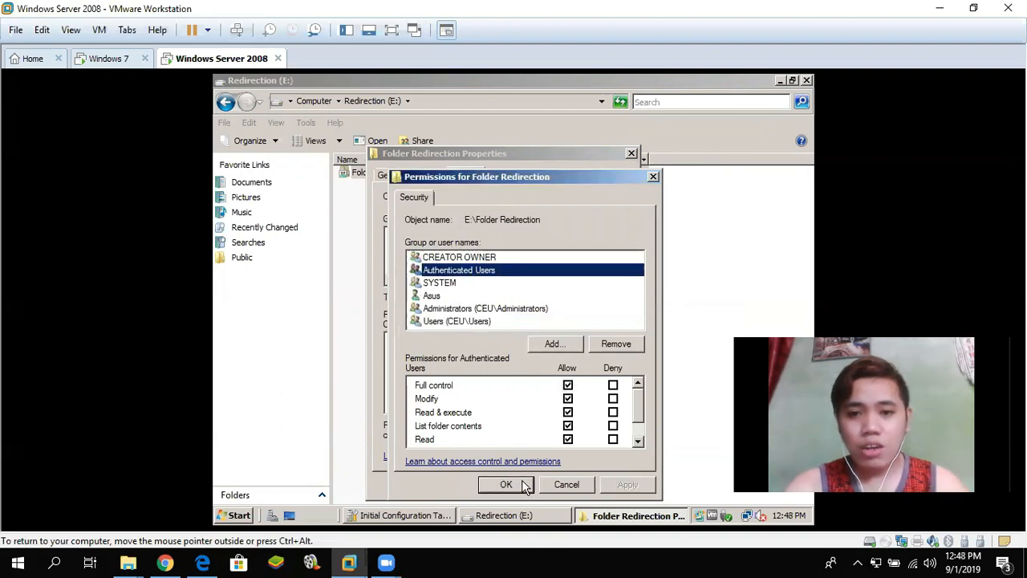
click(521, 485)
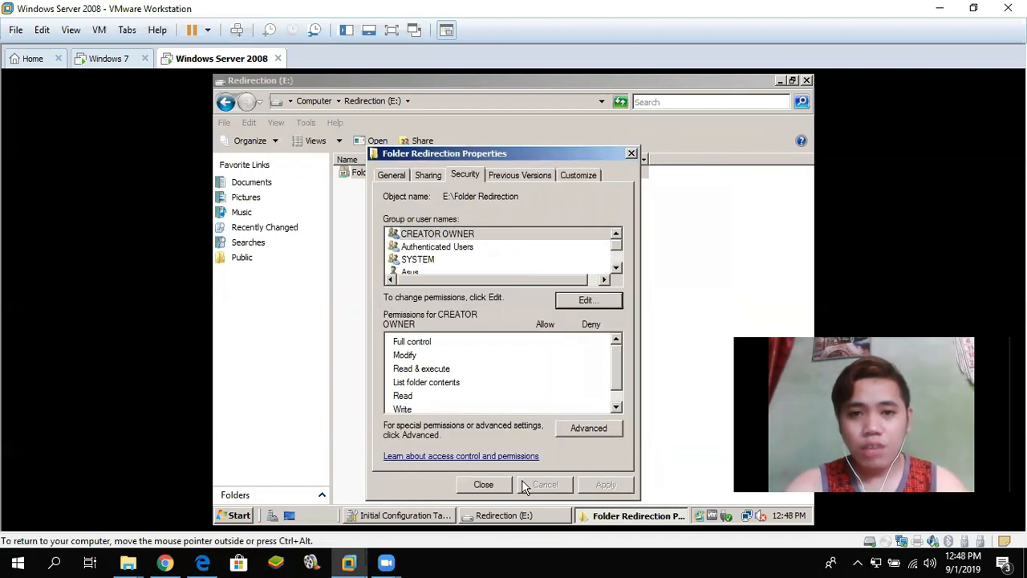
- Check the share path \\SERVER\Folder Redirection, then close the properties and the Redirection (E:) window
click(428, 178)
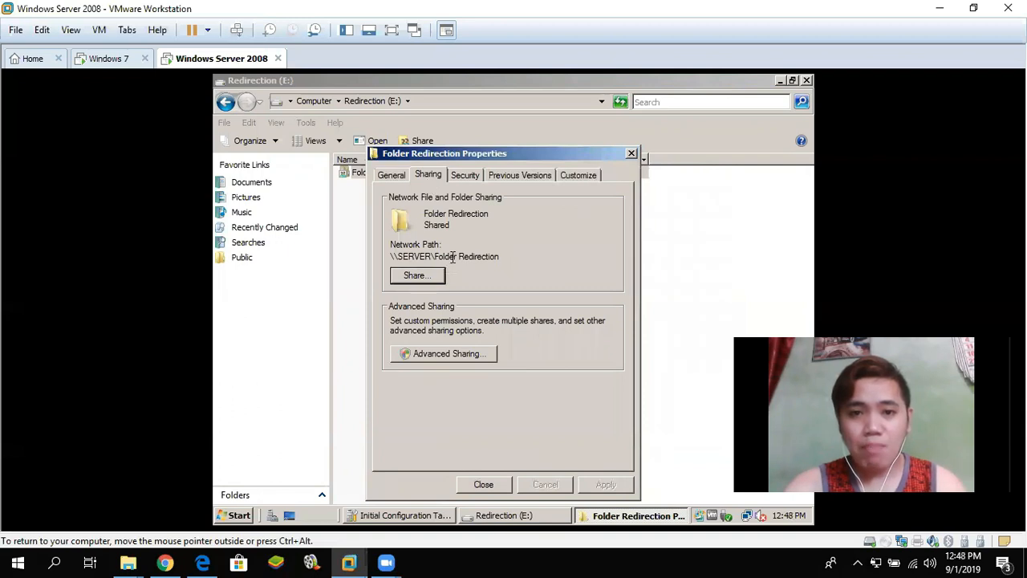
drag(501, 256, 384, 255)
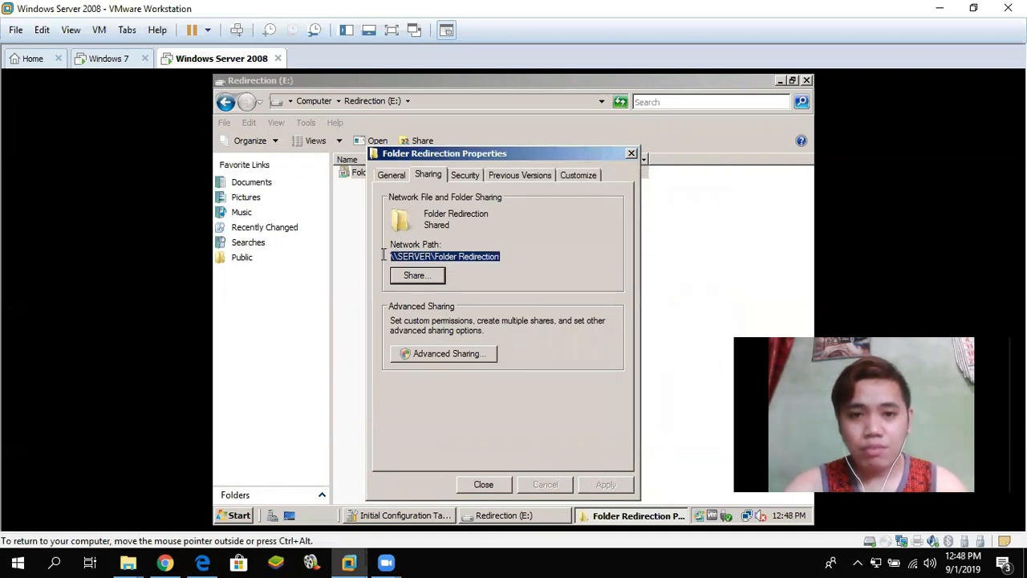
click(631, 154)
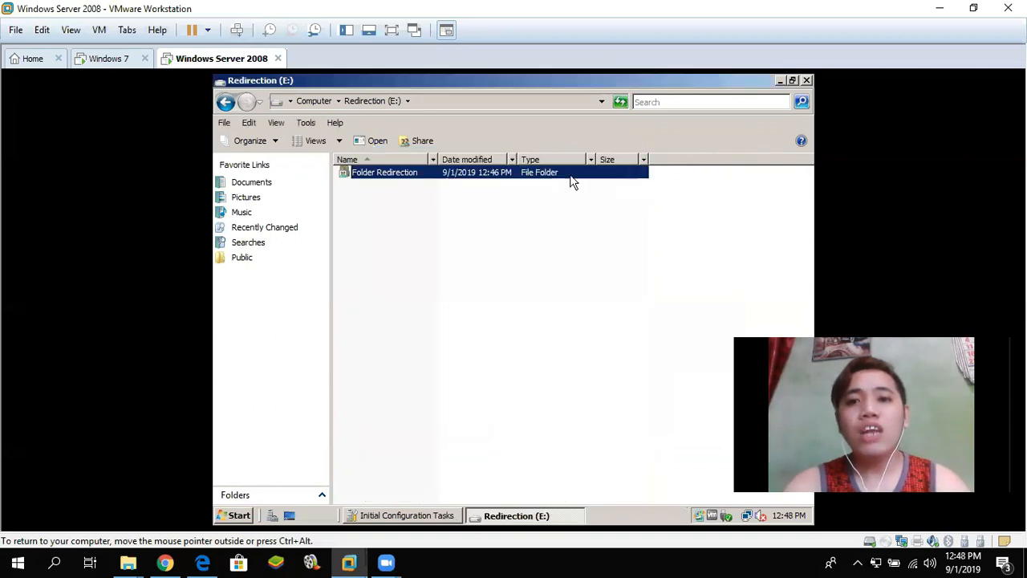
click(377, 196)
click(355, 175)
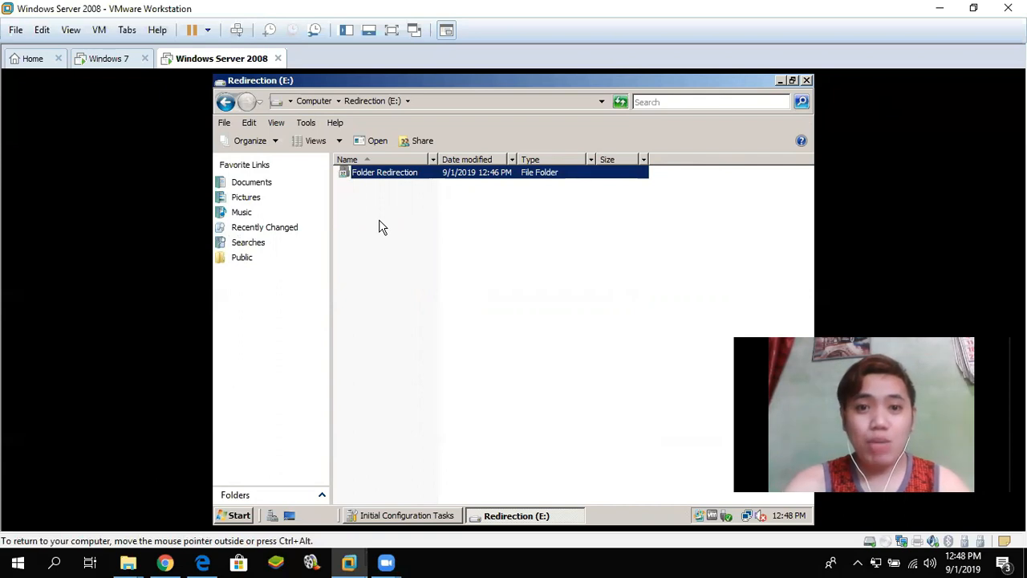
click(807, 80)
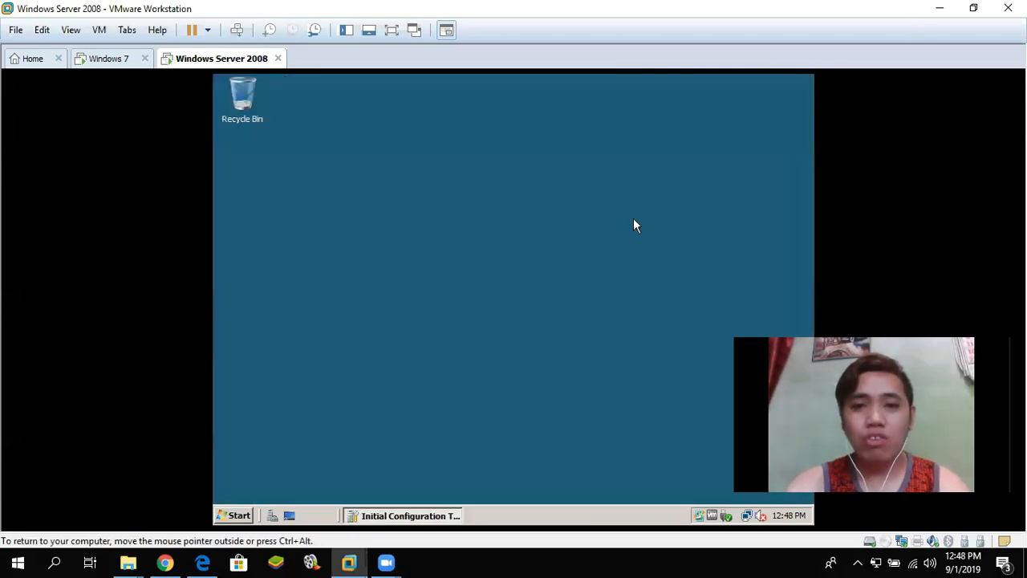
click(238, 516)
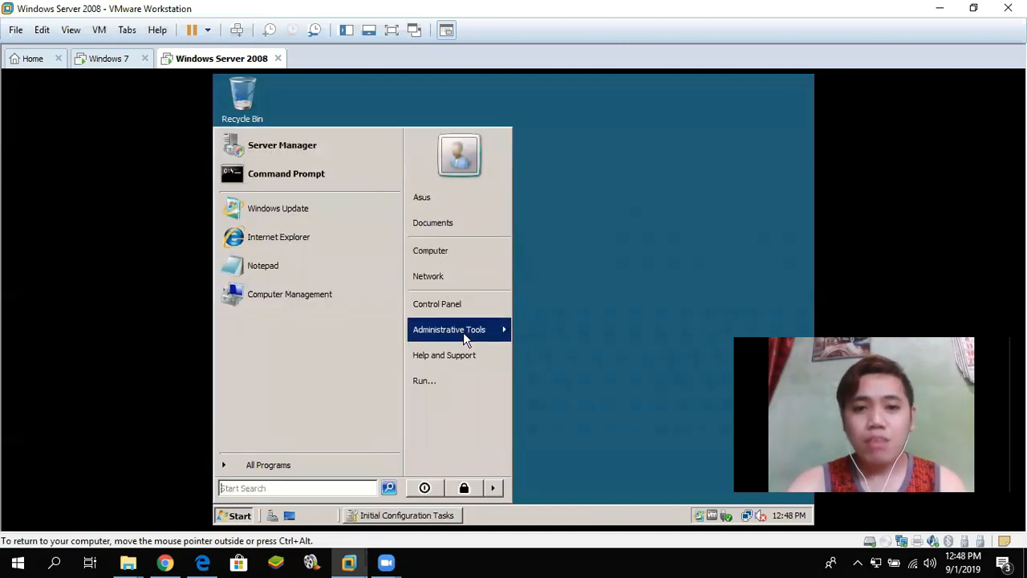
mouse_move(464, 332)
click(609, 170)
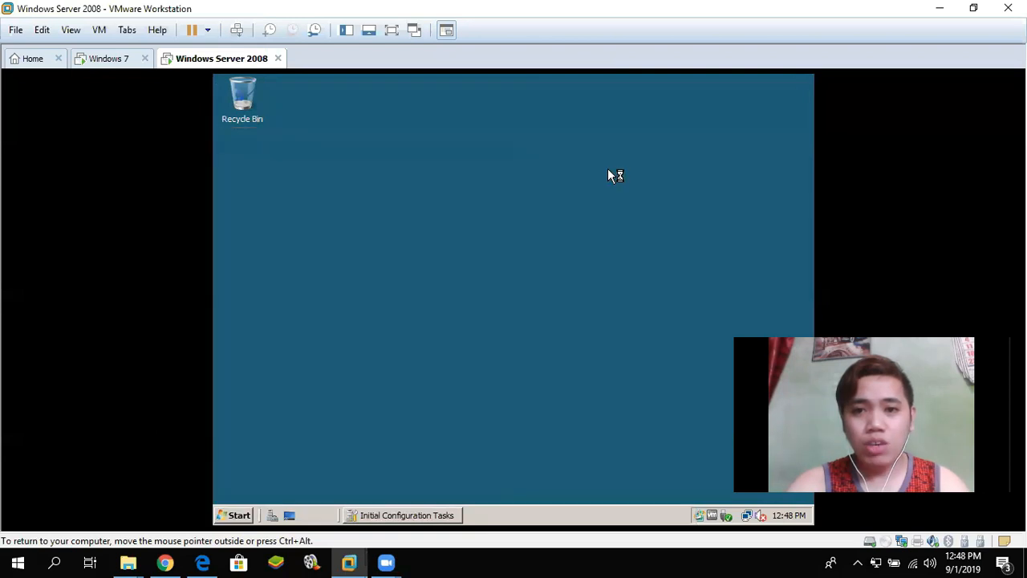
click(432, 338)
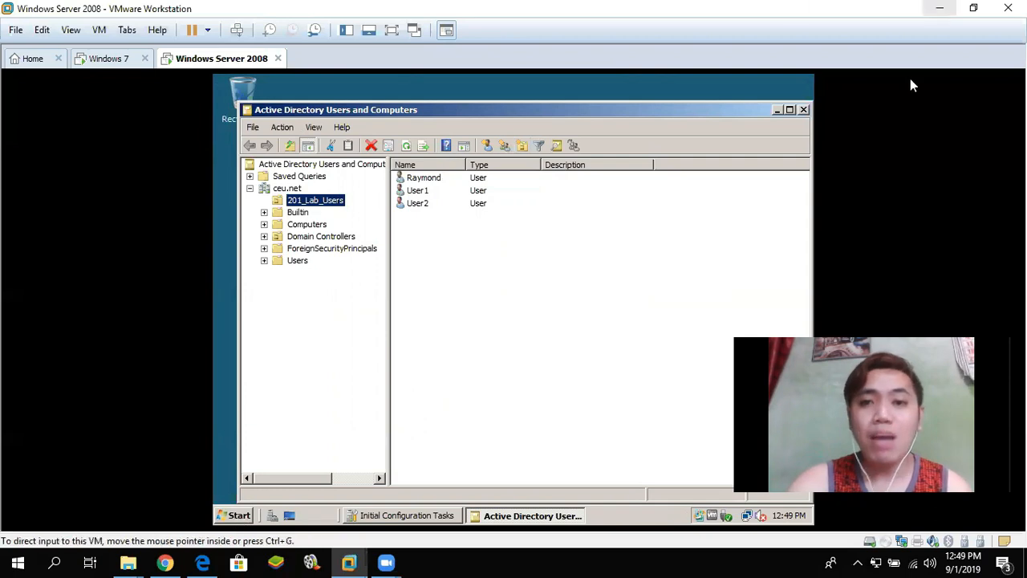
click(804, 110)
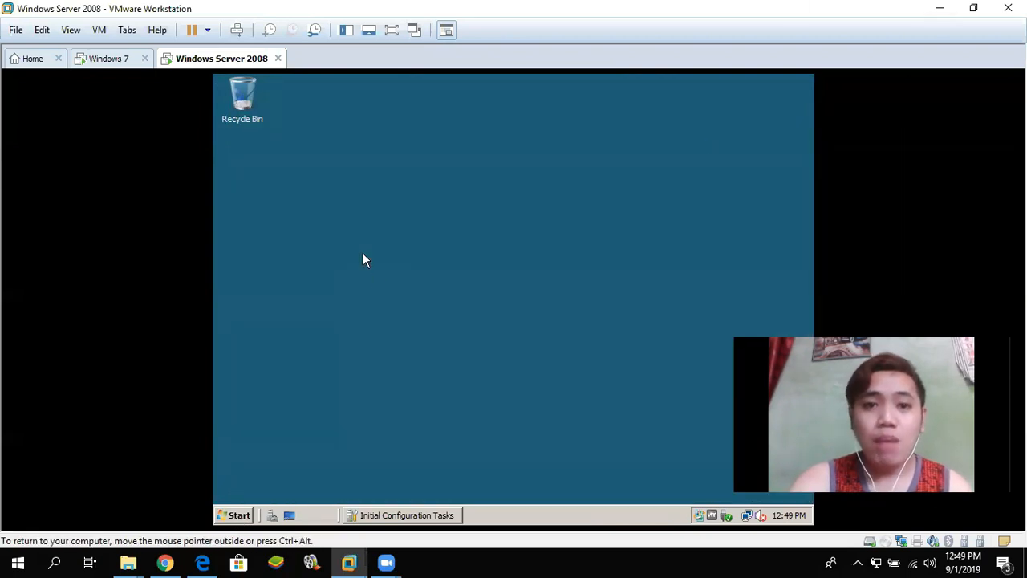
- Launch Group Policy Management from Administrative Tools and approve the UAC prompt
click(243, 515)
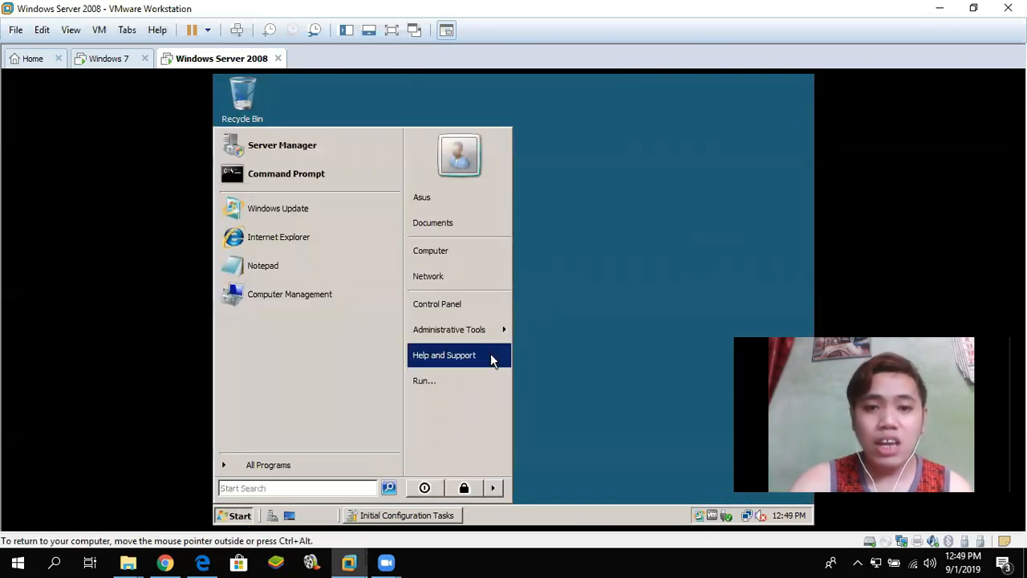
mouse_move(467, 331)
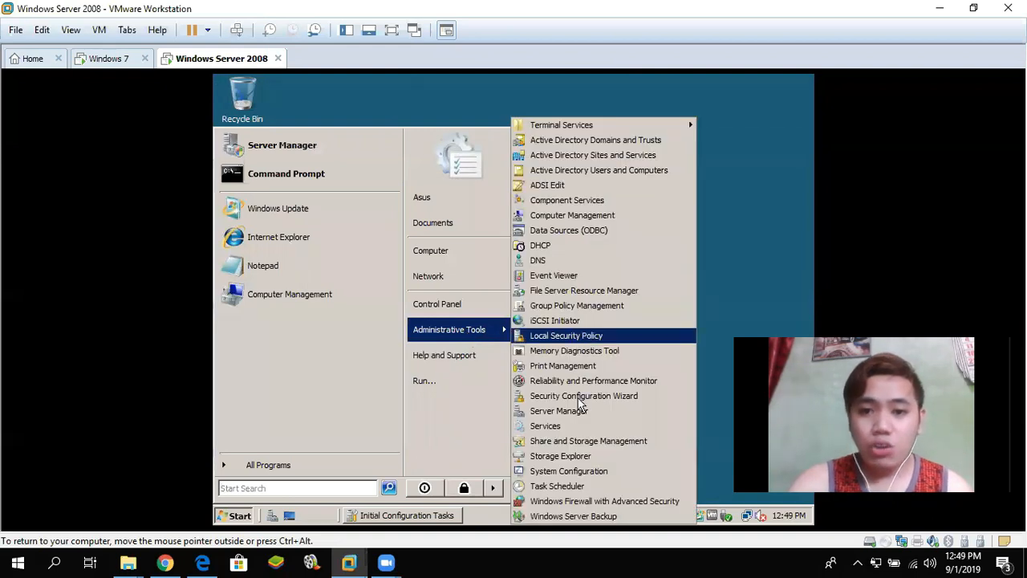
click(586, 305)
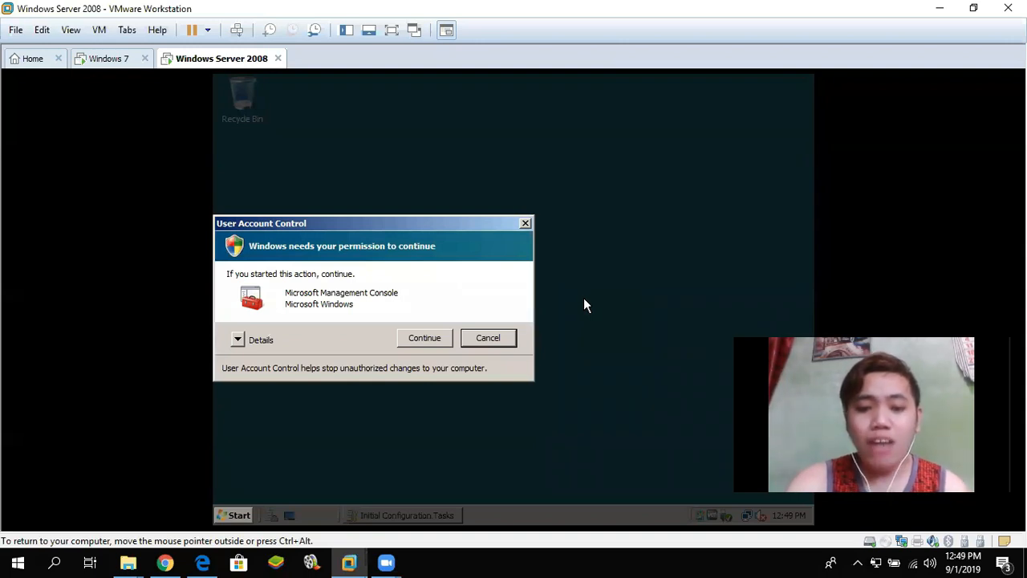
click(423, 338)
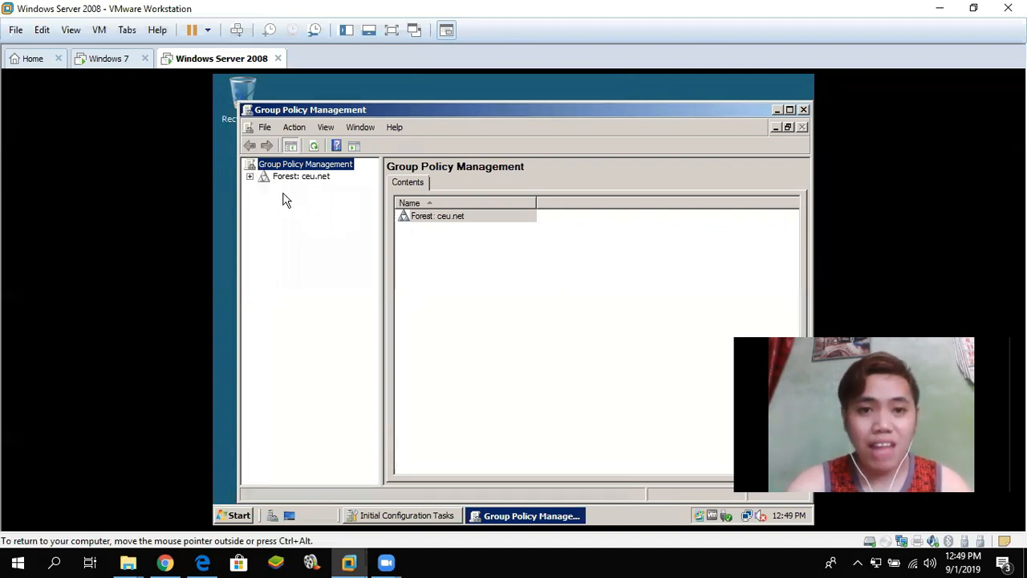
- Expand the forest, Domains and ceu.net, and select the 201_Lab_Users unit
click(249, 176)
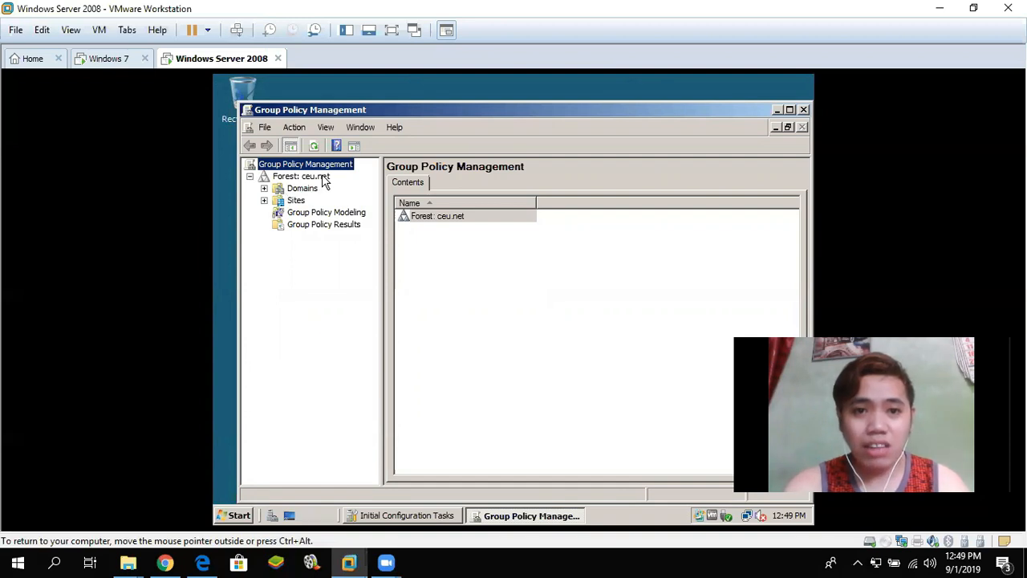
click(264, 188)
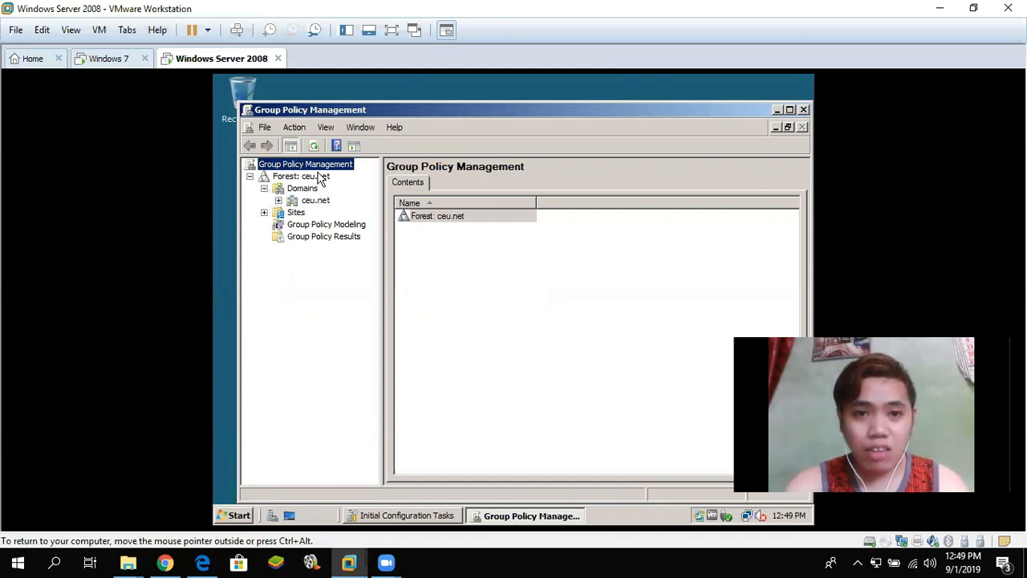
click(279, 201)
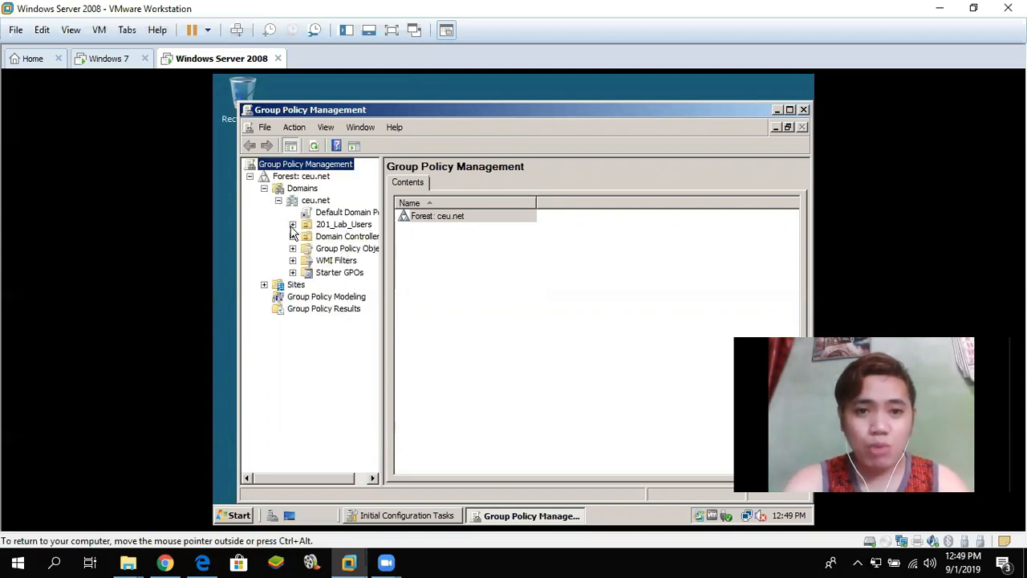
click(325, 227)
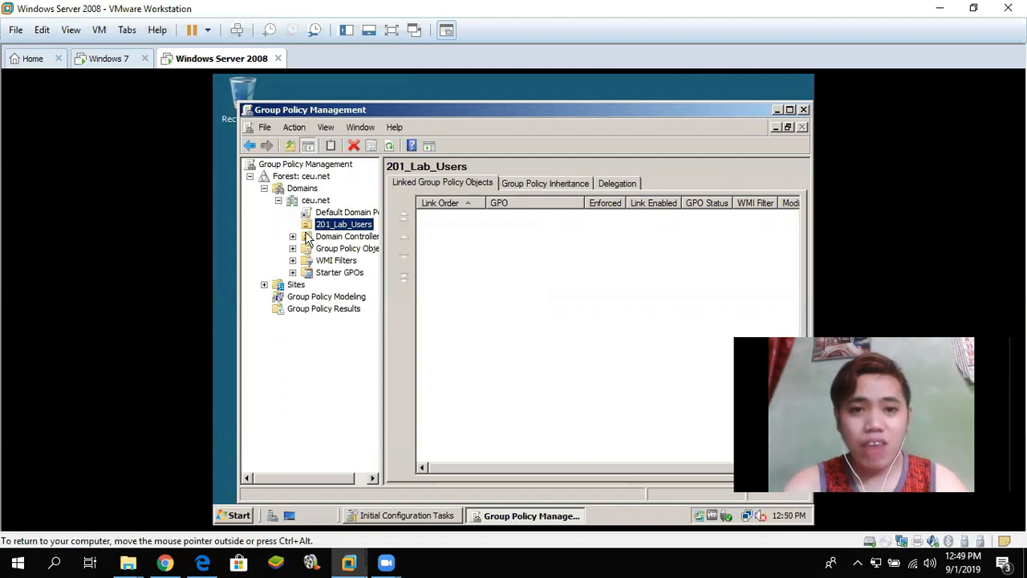
- Create a GPO named 201_Lab_Users_Policy linked to 201_Lab_Users, dismissing the link warning
right_click(331, 229)
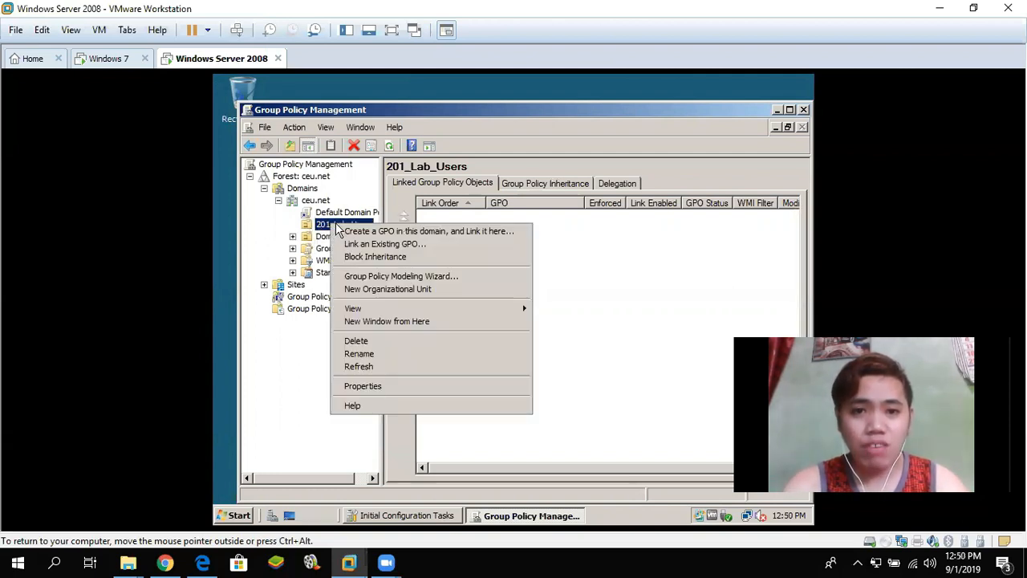
click(401, 232)
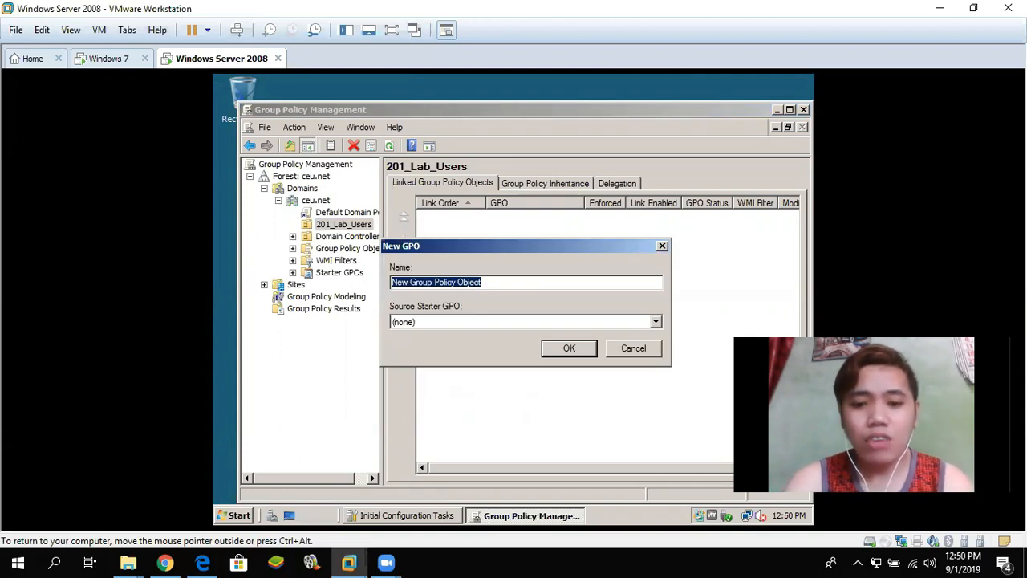
text(201_Lab_Users_Policy)
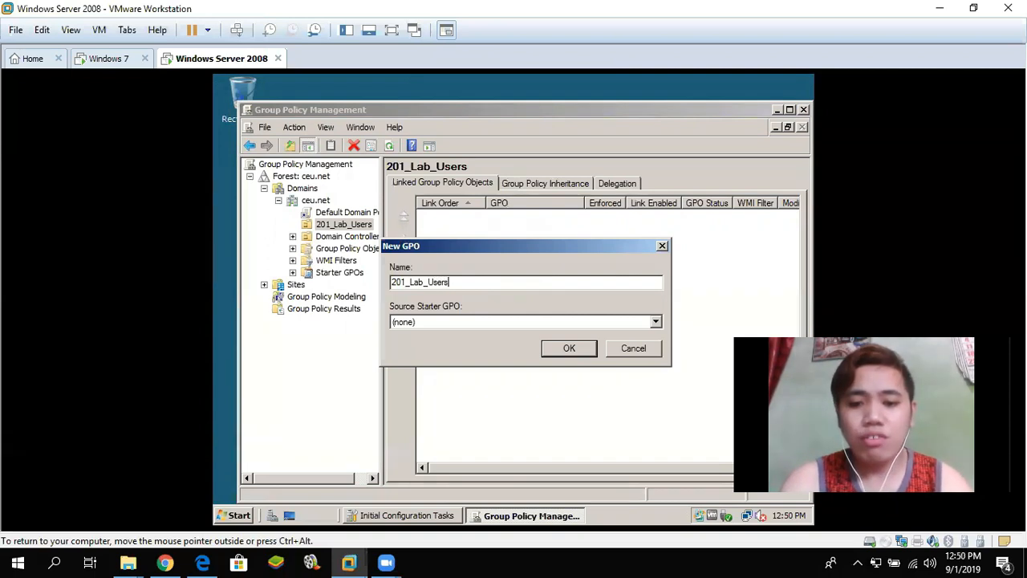
click(565, 350)
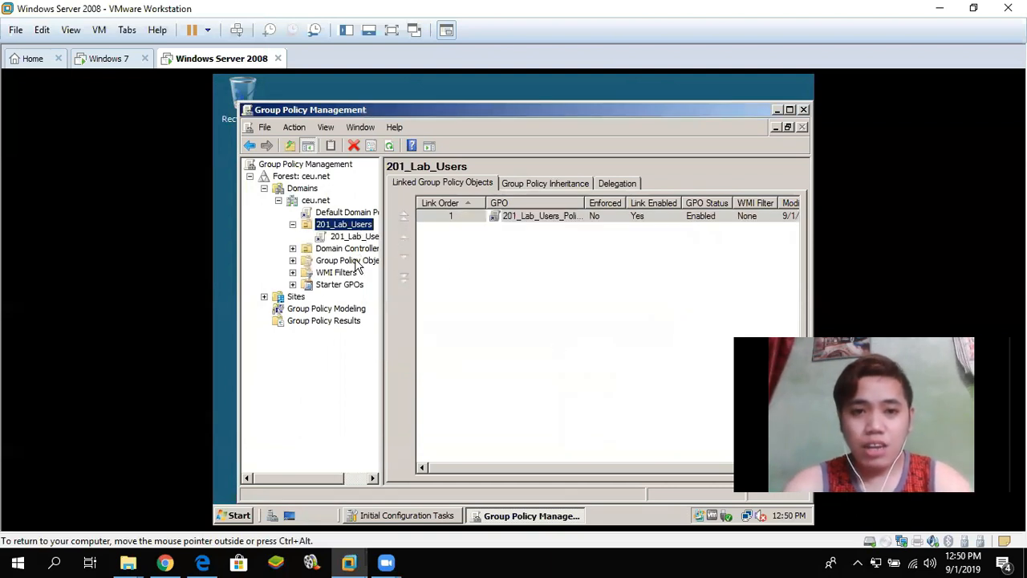
click(345, 237)
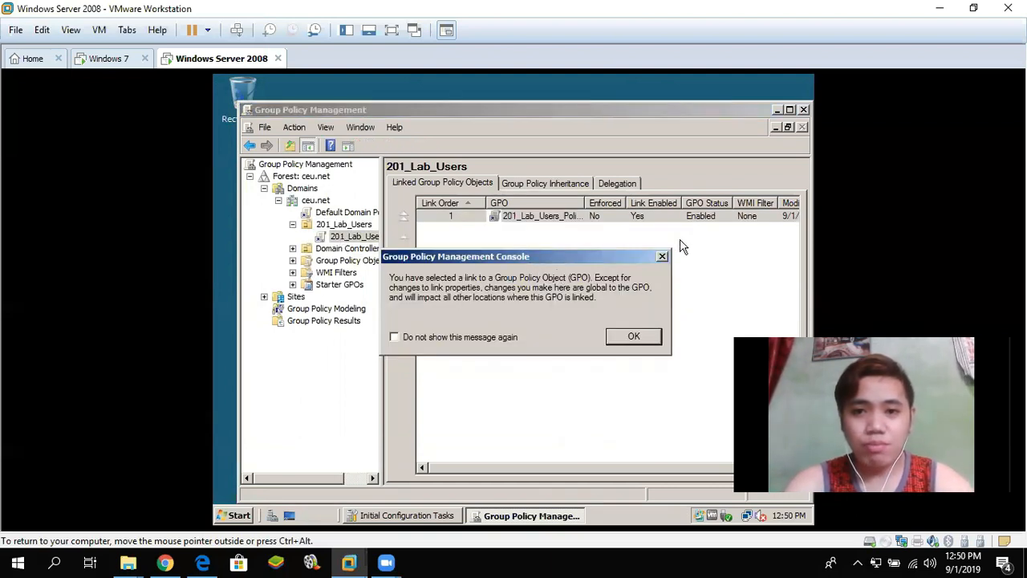
click(662, 257)
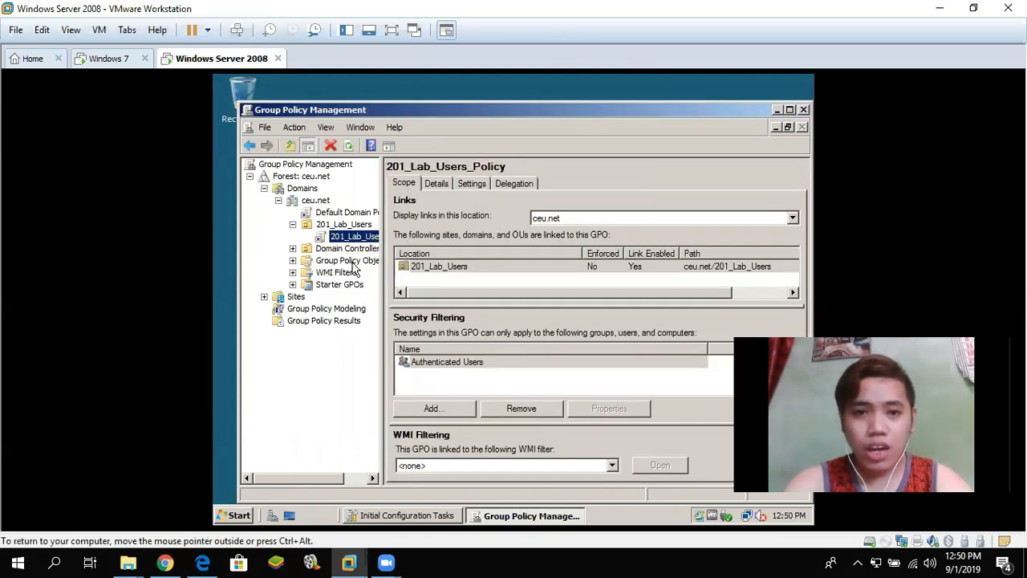
- Enforce the 201_Lab_Users_Policy link and open it in the Group Policy Management Editor
right_click(334, 237)
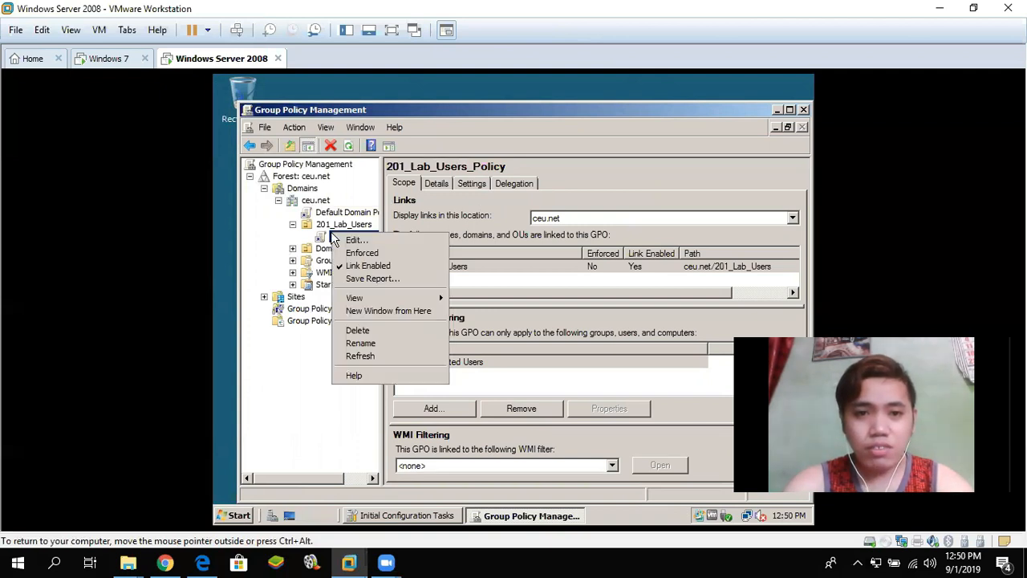
click(341, 253)
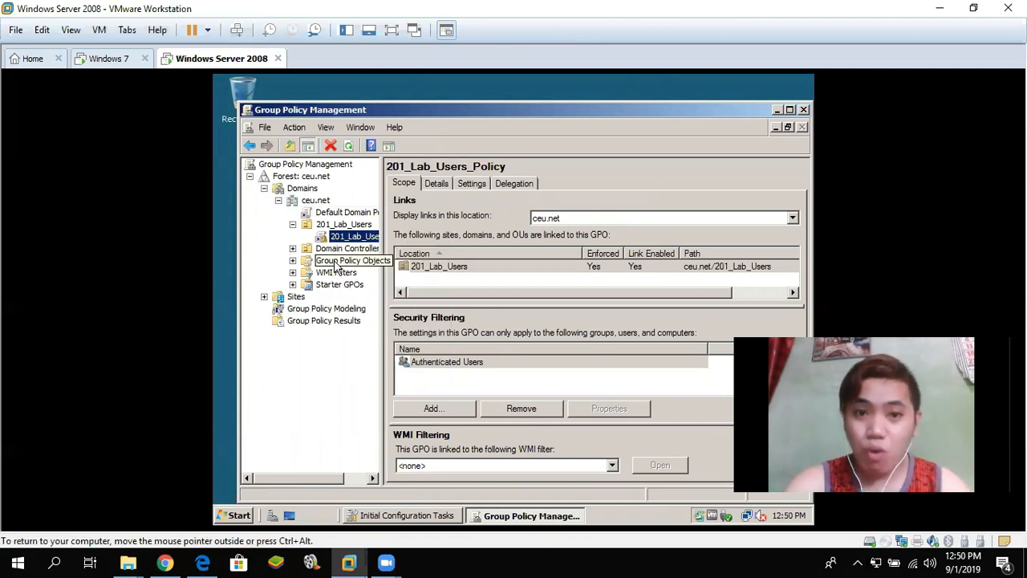
right_click(335, 237)
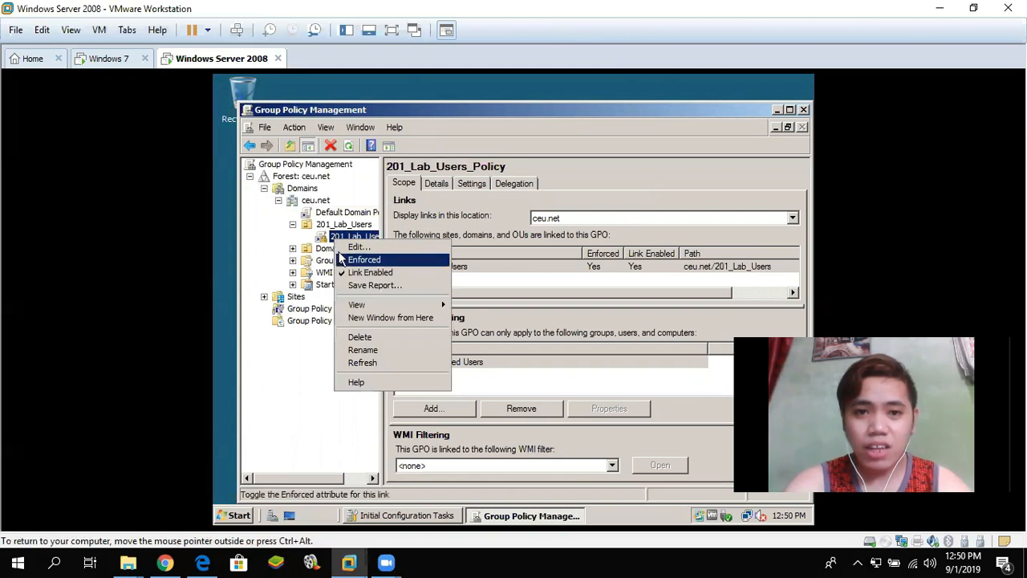
click(353, 246)
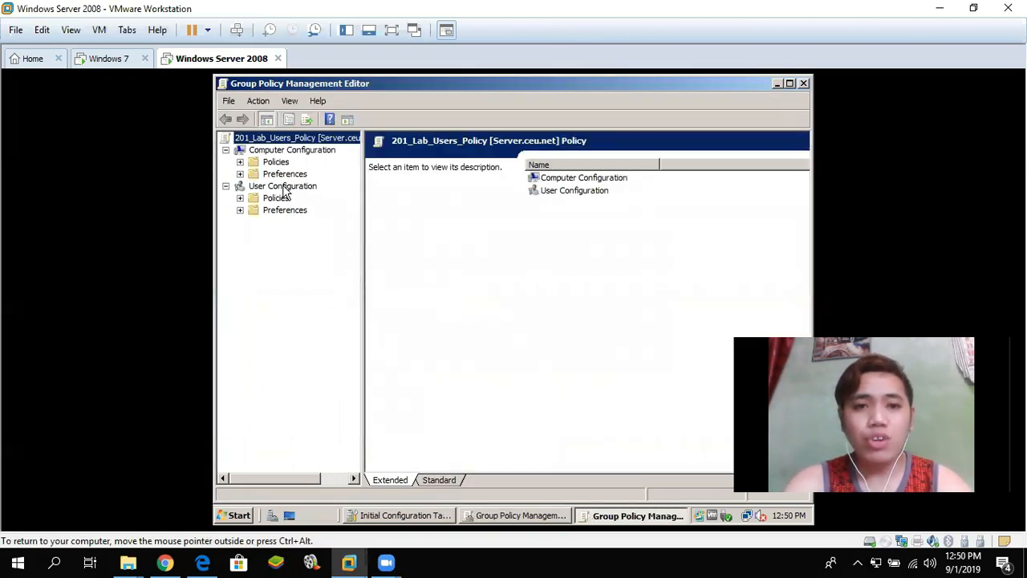
- Expand User Configuration > Windows Settings > Folder Redirection and open Desktop's redirection properties
click(240, 198)
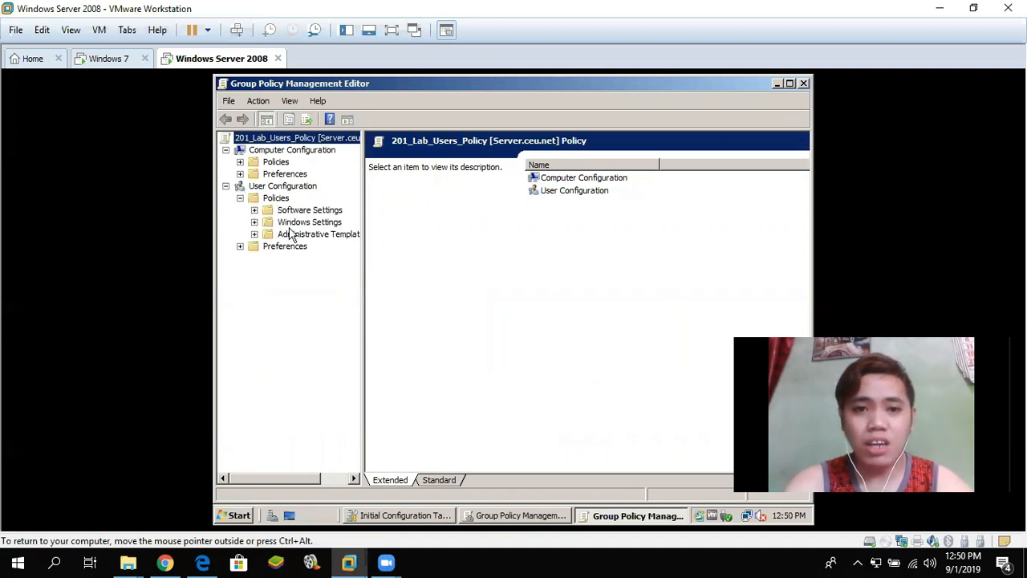
click(254, 221)
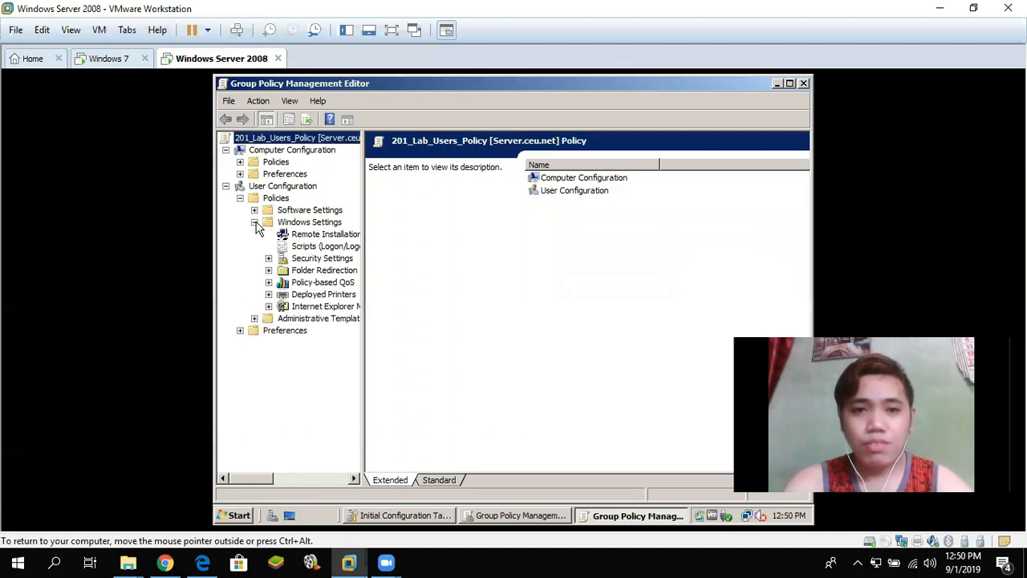
click(269, 271)
click(307, 272)
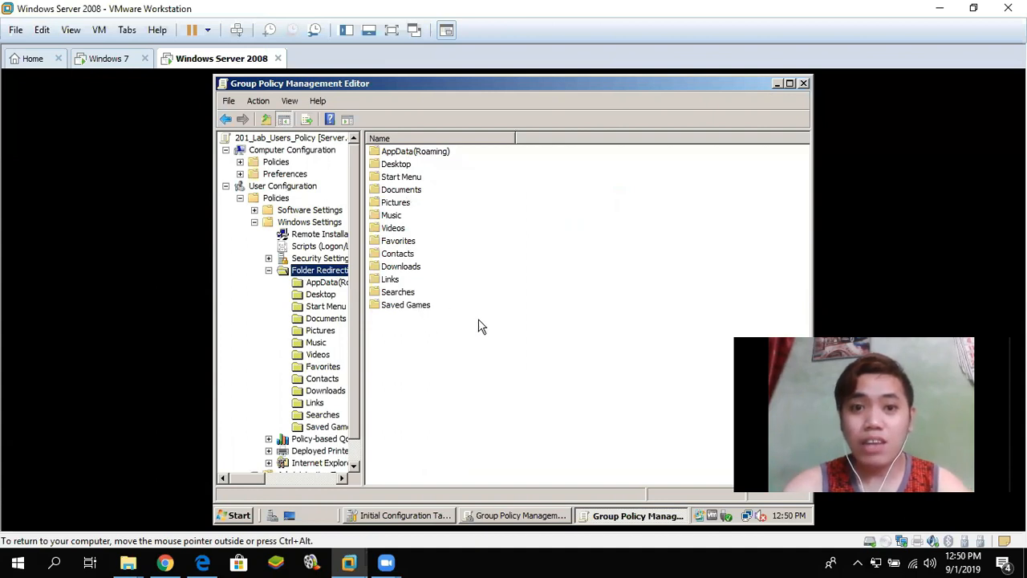
click(392, 166)
click(397, 192)
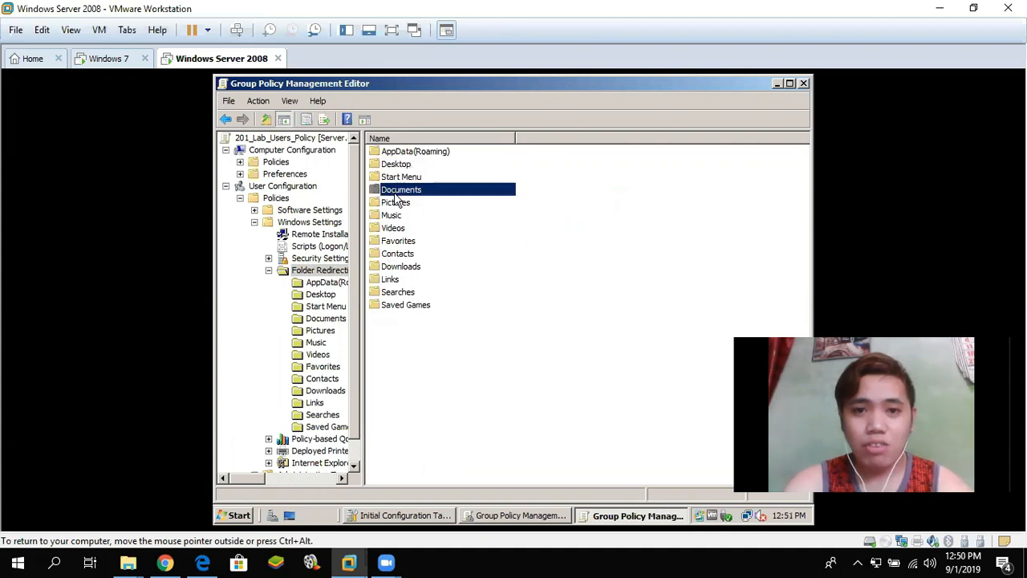
click(402, 166)
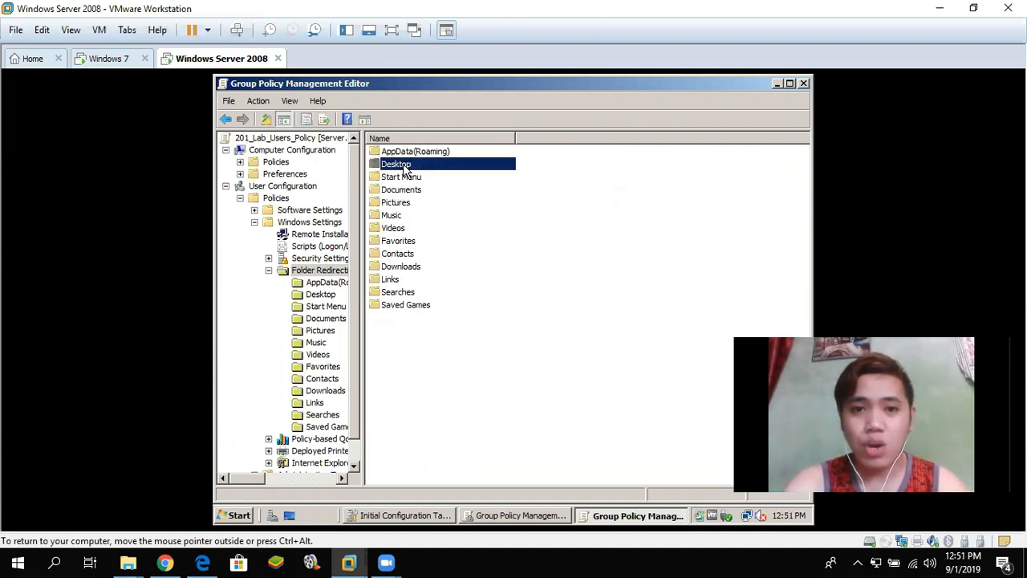
click(410, 193)
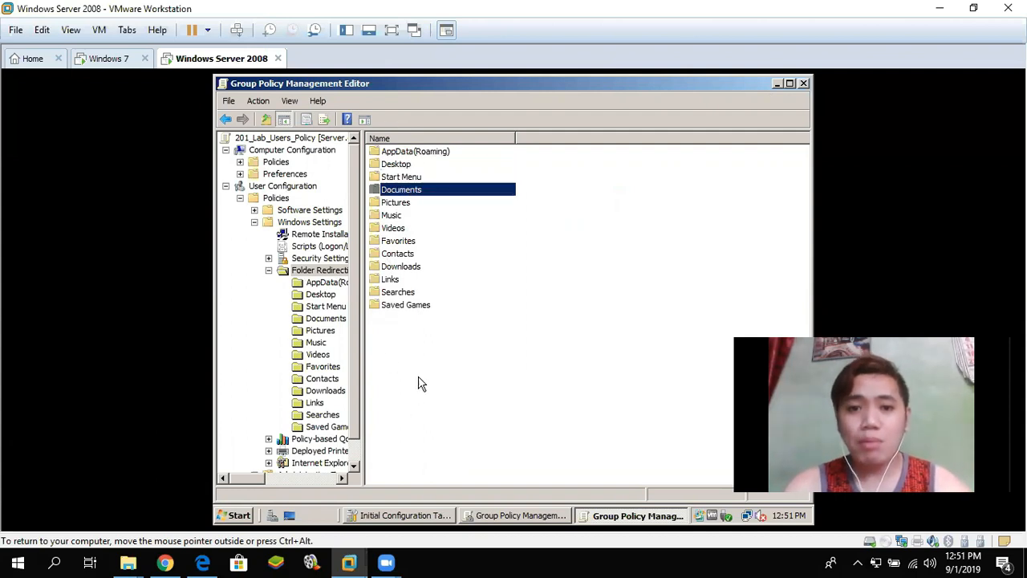
click(393, 166)
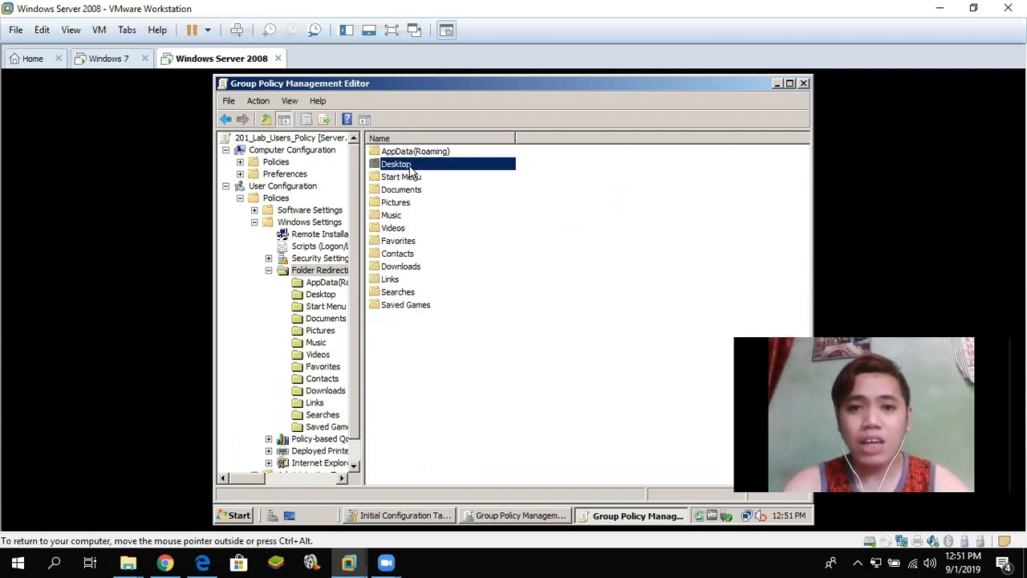
right_click(412, 171)
click(436, 173)
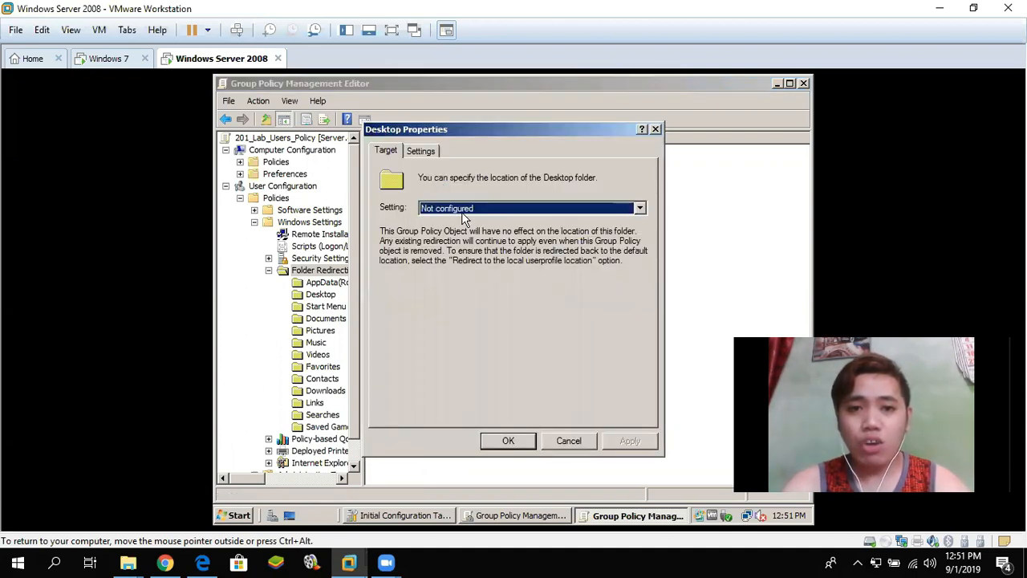
- Set Desktop redirection to Basic – redirect everyone's folder to the same location, ready for a root path
click(640, 209)
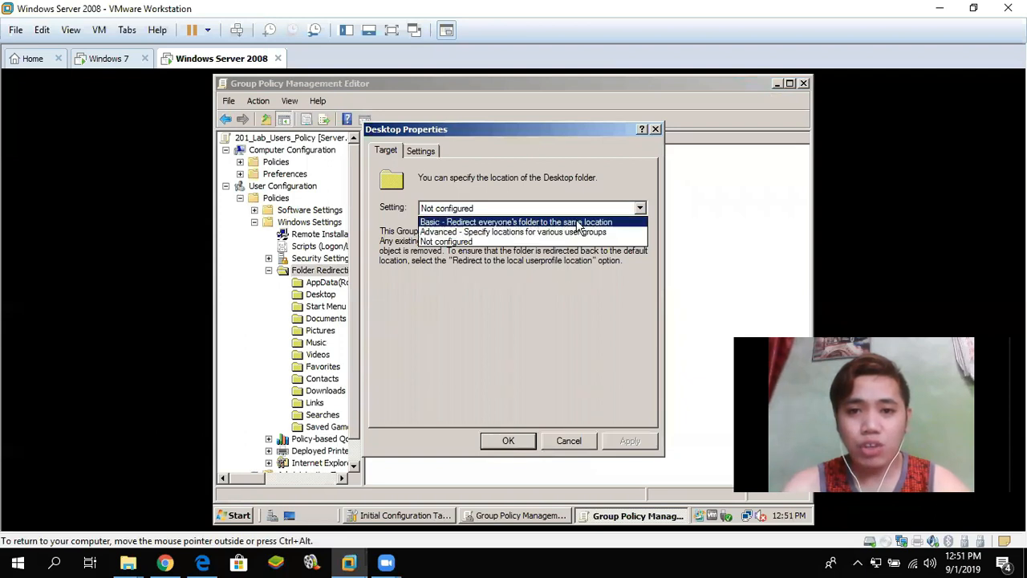
click(525, 222)
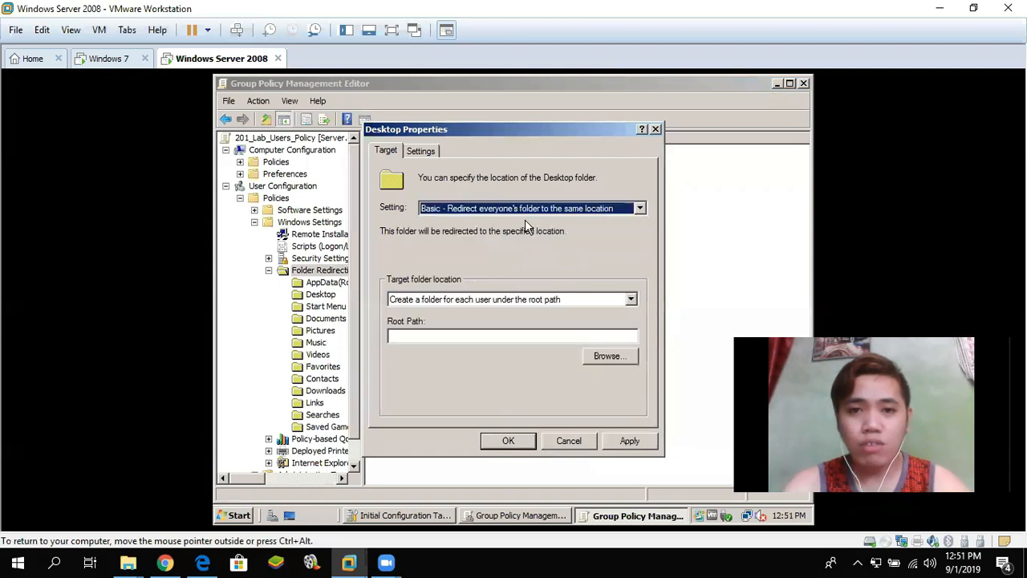
click(416, 338)
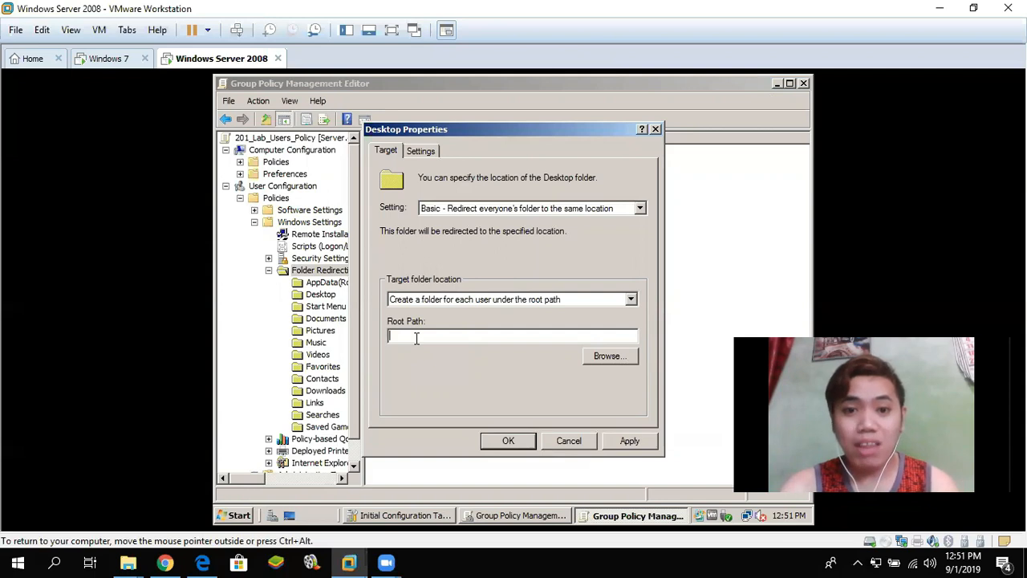
click(239, 516)
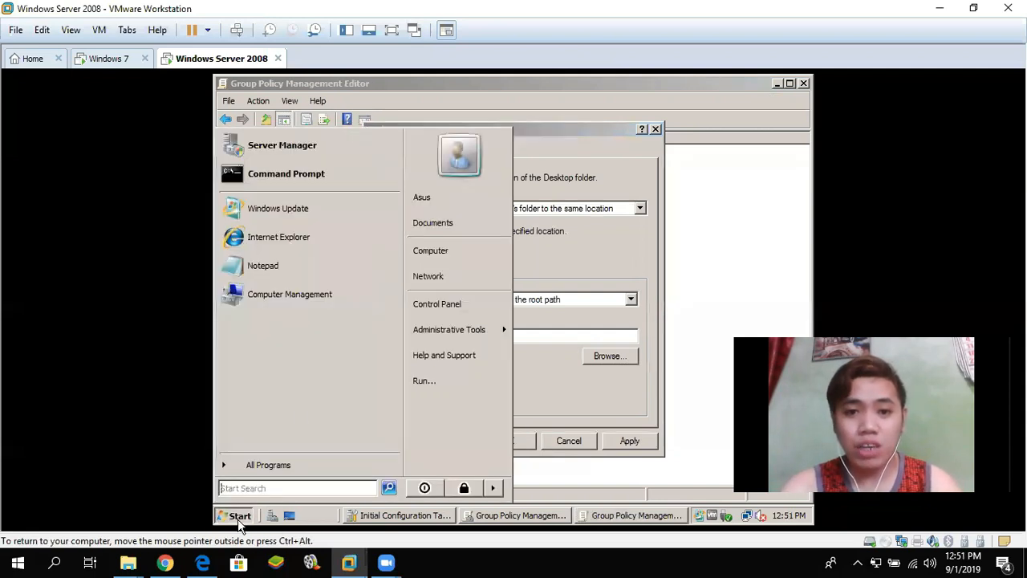
- Copy the network path \\SERVER\Folder Redirection from the E: drive folder's Sharing properties
click(442, 251)
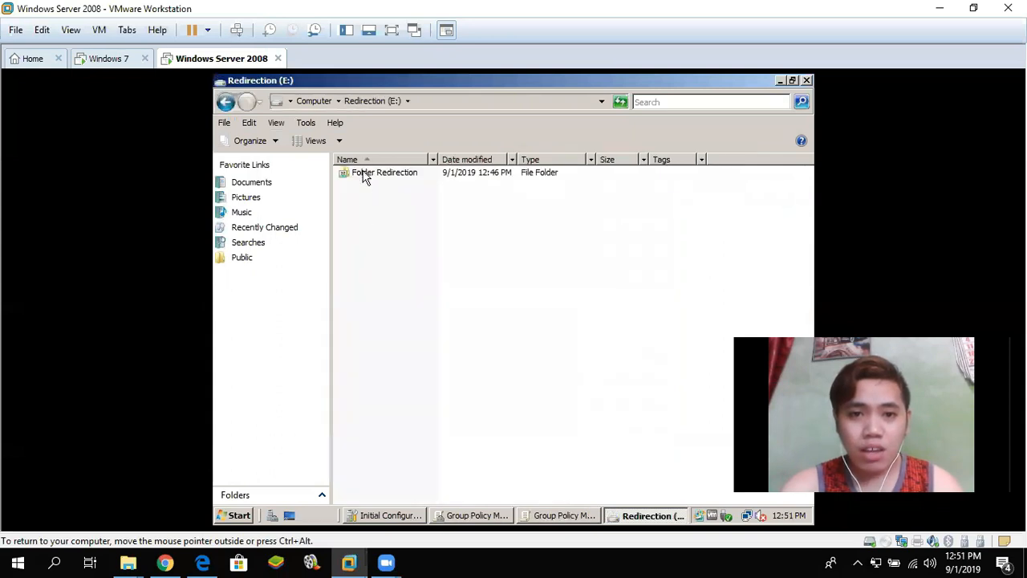
right_click(362, 173)
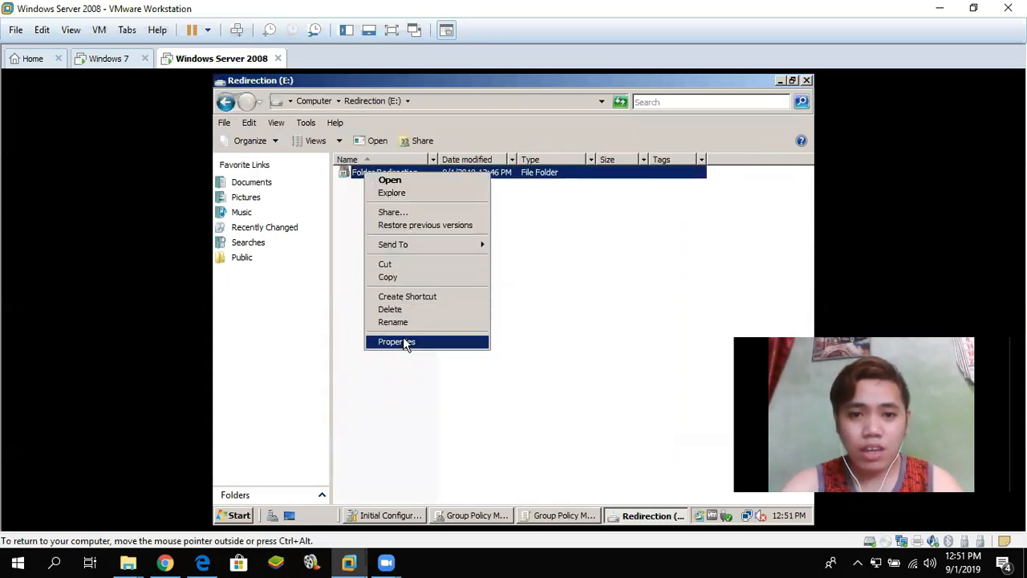
click(404, 341)
click(426, 177)
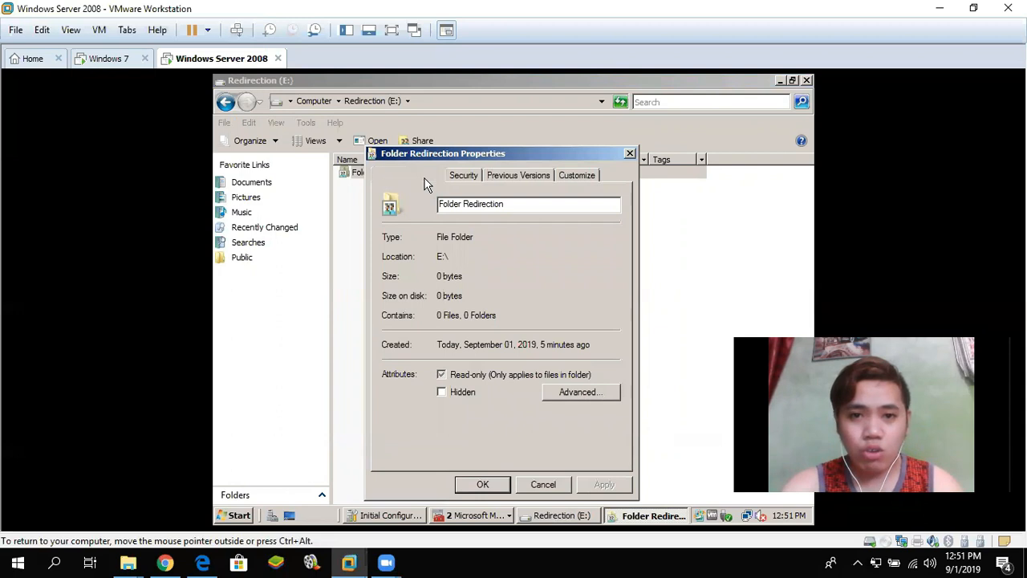
drag(499, 257, 372, 257)
key(ctrl+c)
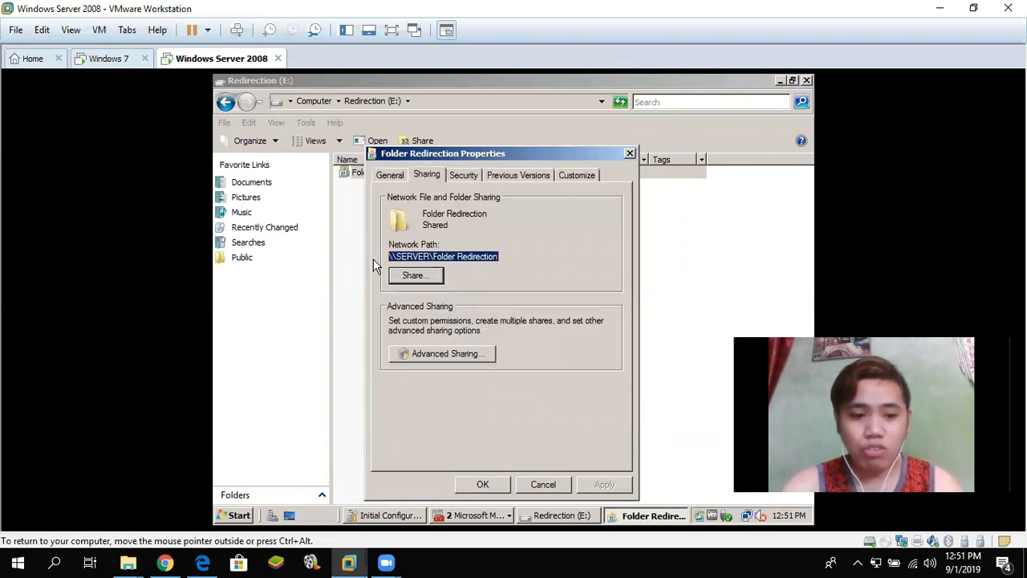
click(630, 153)
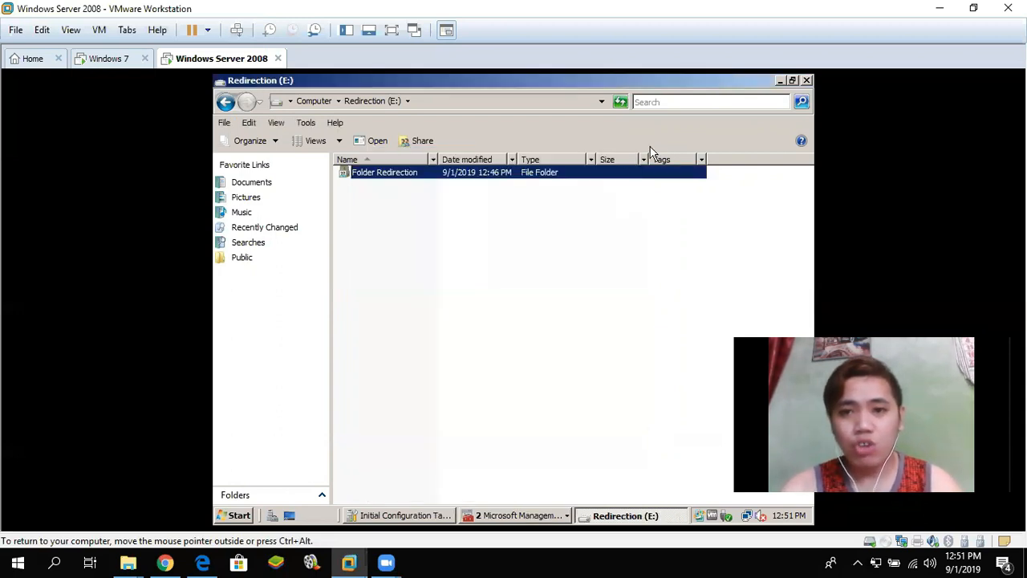
click(807, 81)
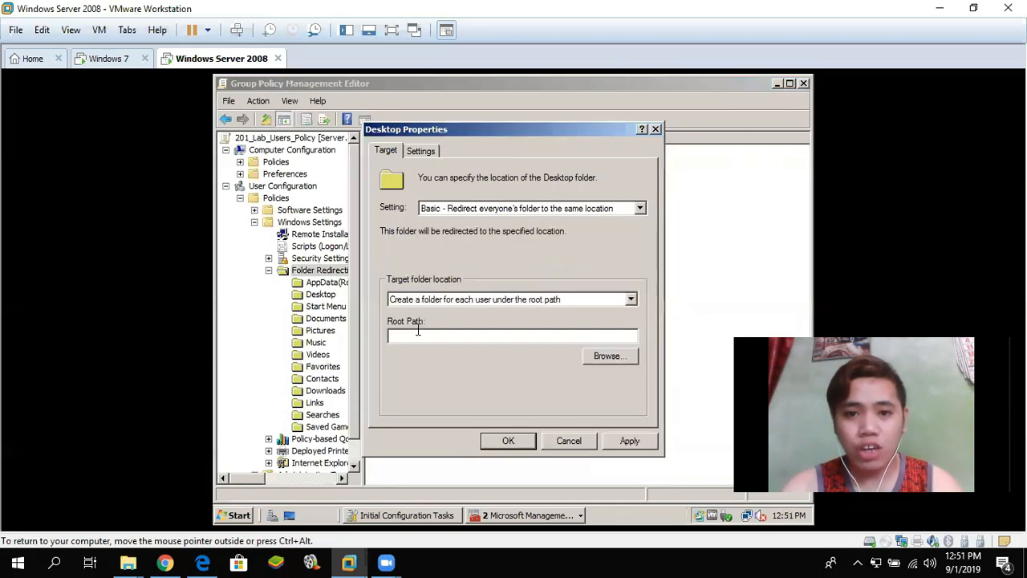
- Paste \\SERVER\Folder Redirection as root path, clear exclusive rights and move contents, then apply and confirm
key(ctrl+v)
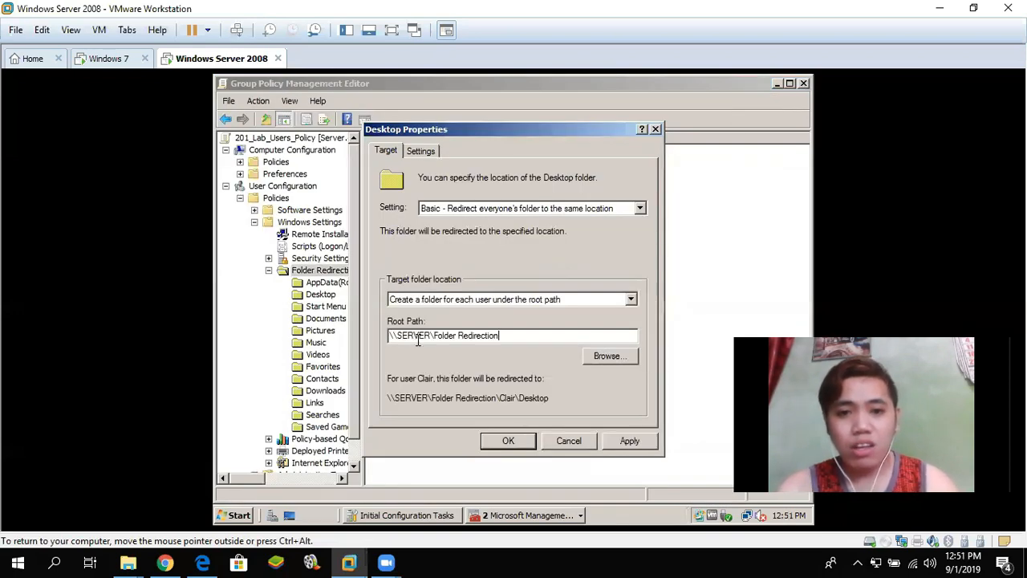
click(421, 152)
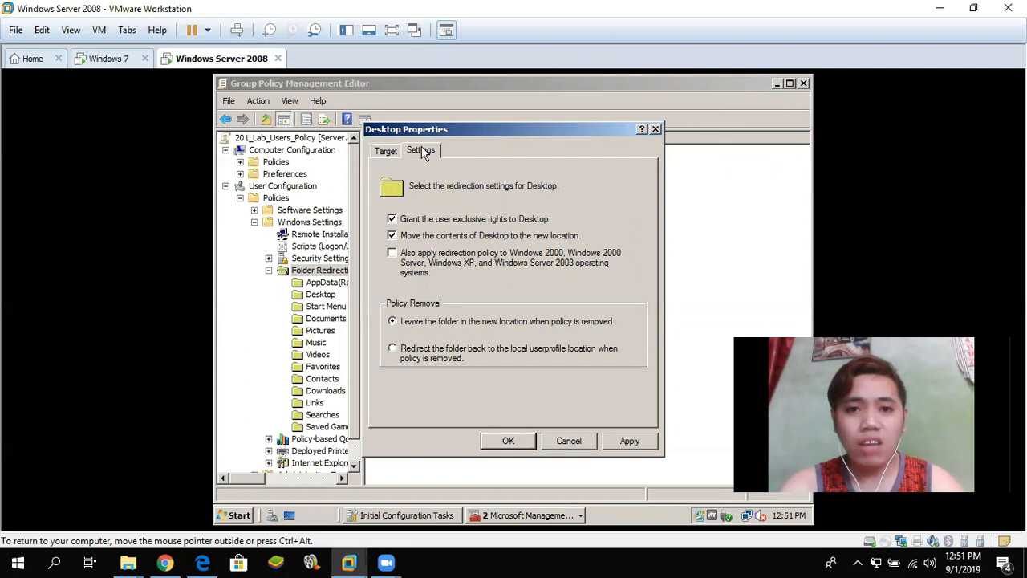
click(399, 218)
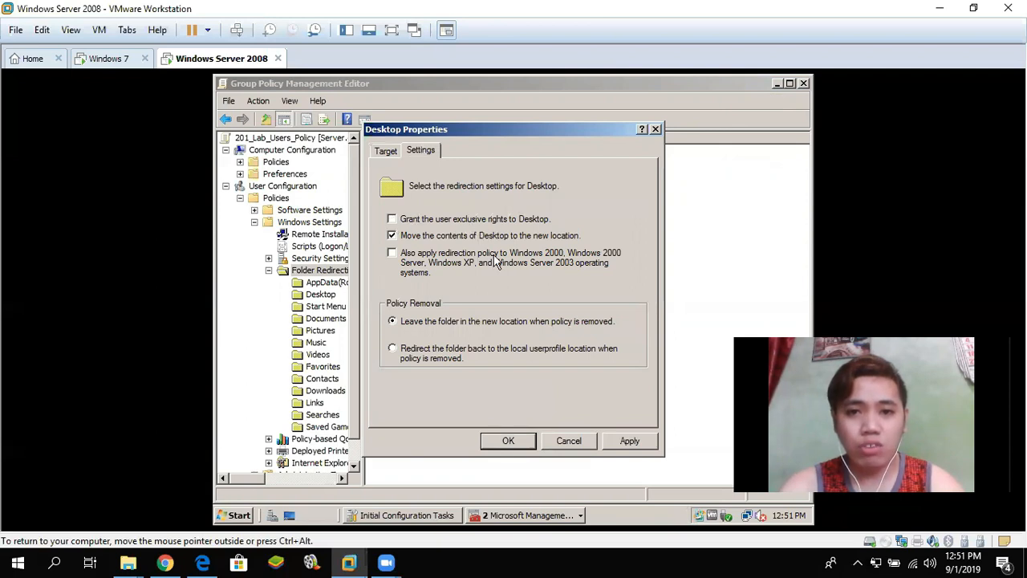
click(392, 236)
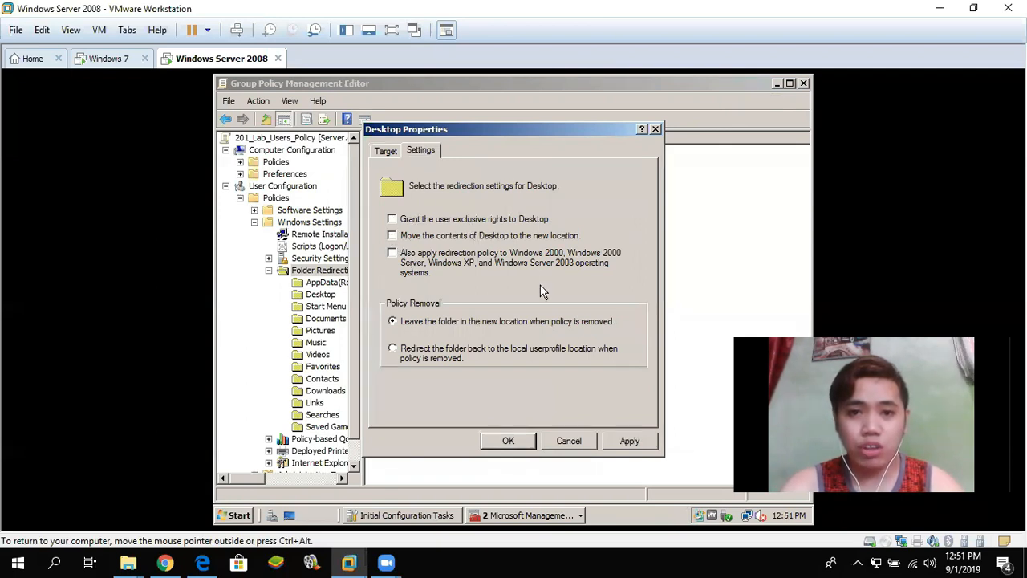
click(634, 441)
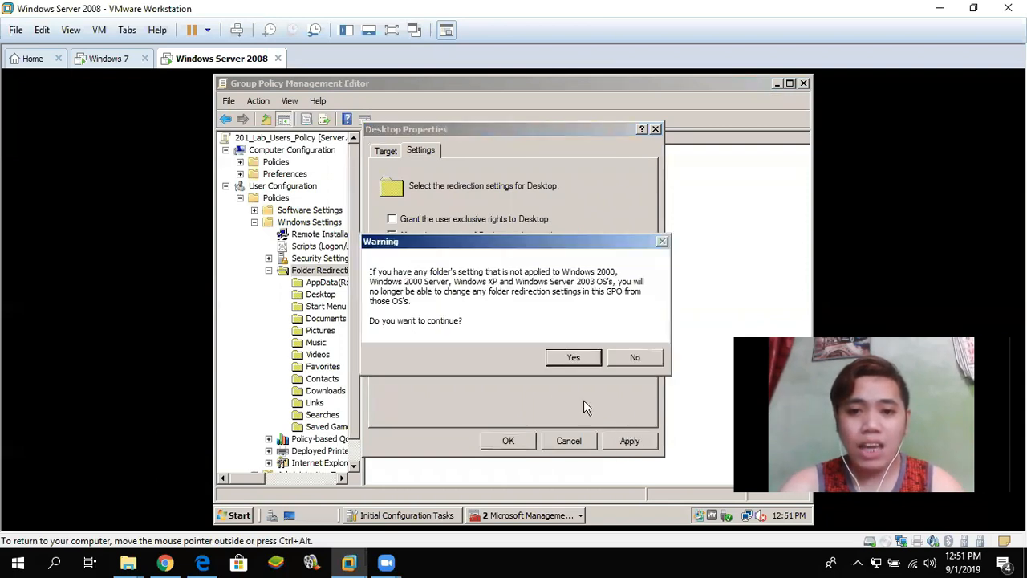
click(572, 358)
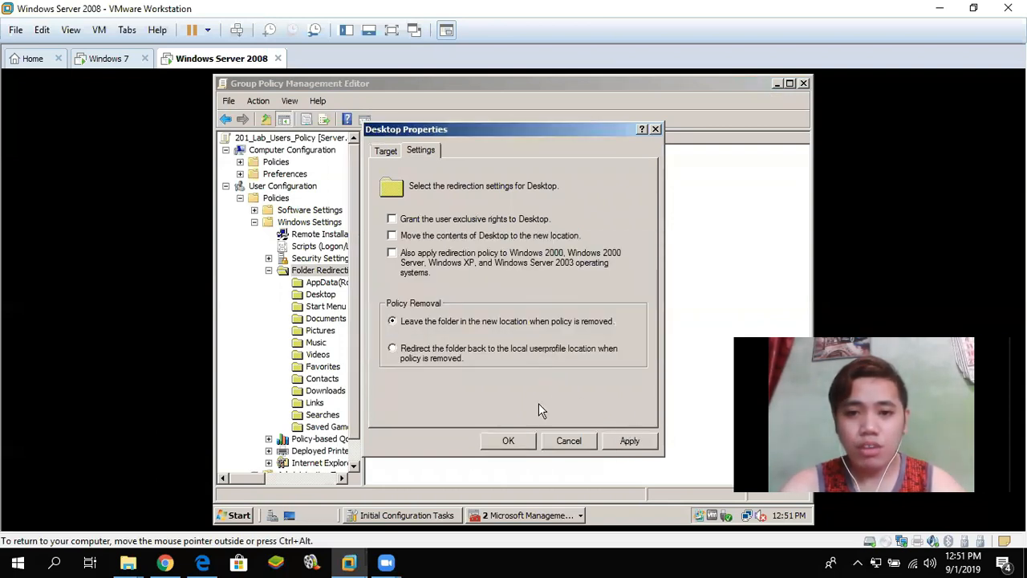
click(507, 444)
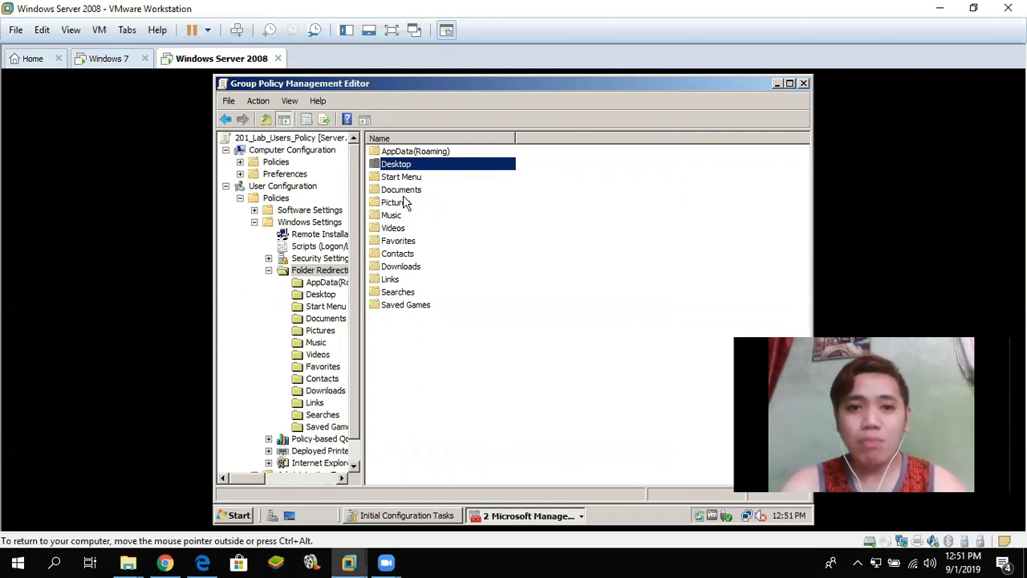
click(803, 84)
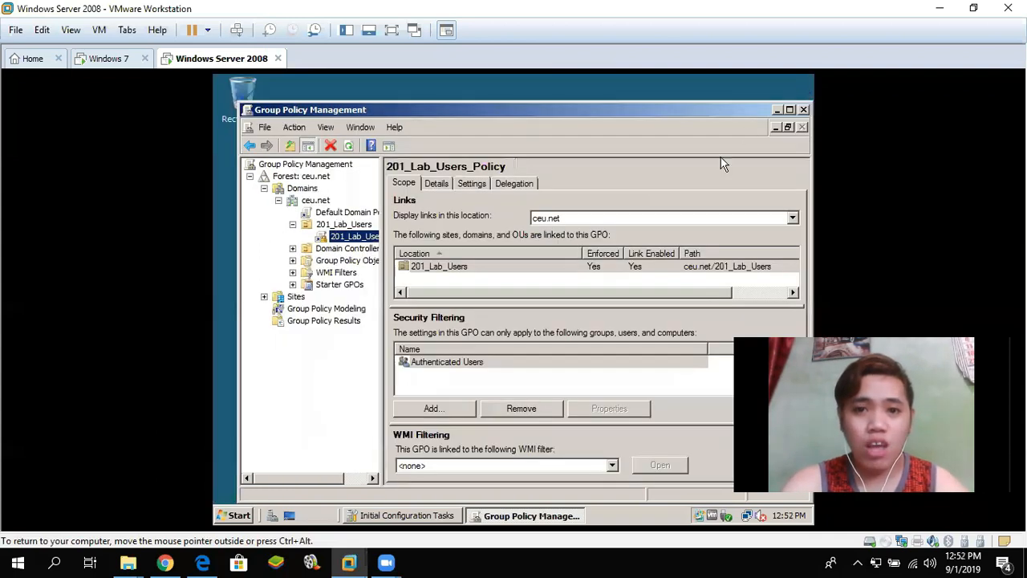
- Close Group Policy Management and run gpupdate from Start Search
click(805, 110)
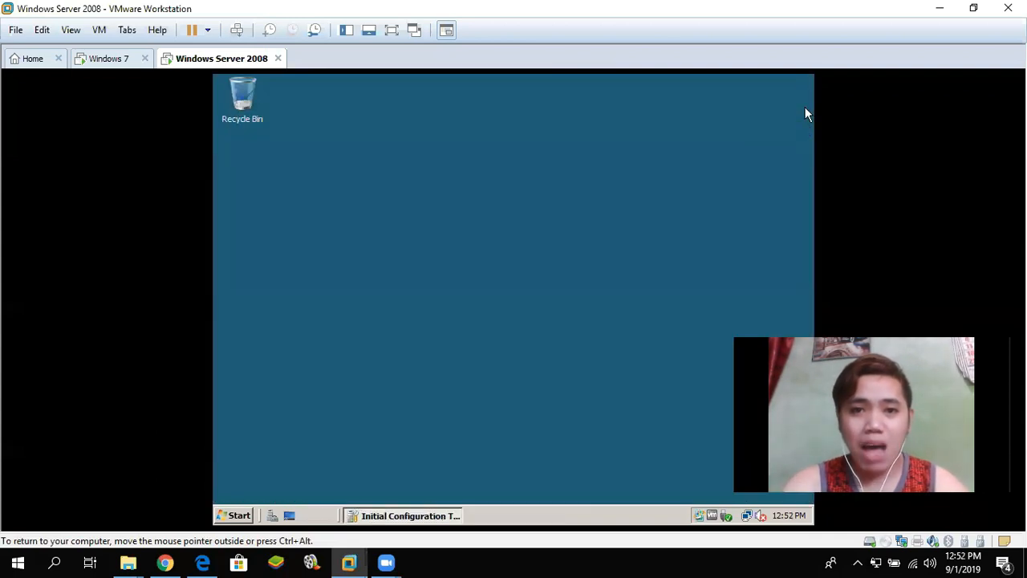
click(241, 516)
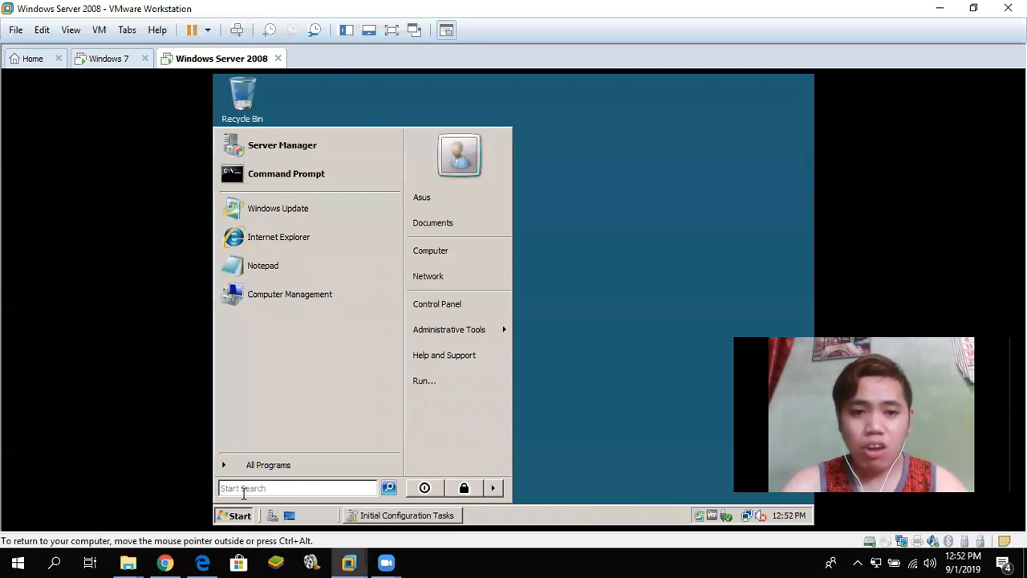
text(gpupdate)
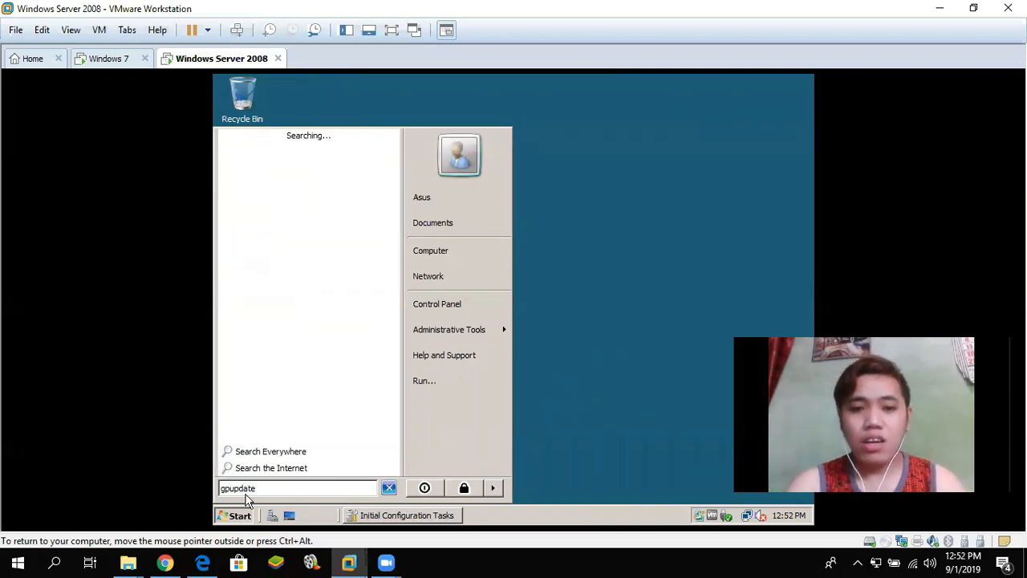
key(Return)
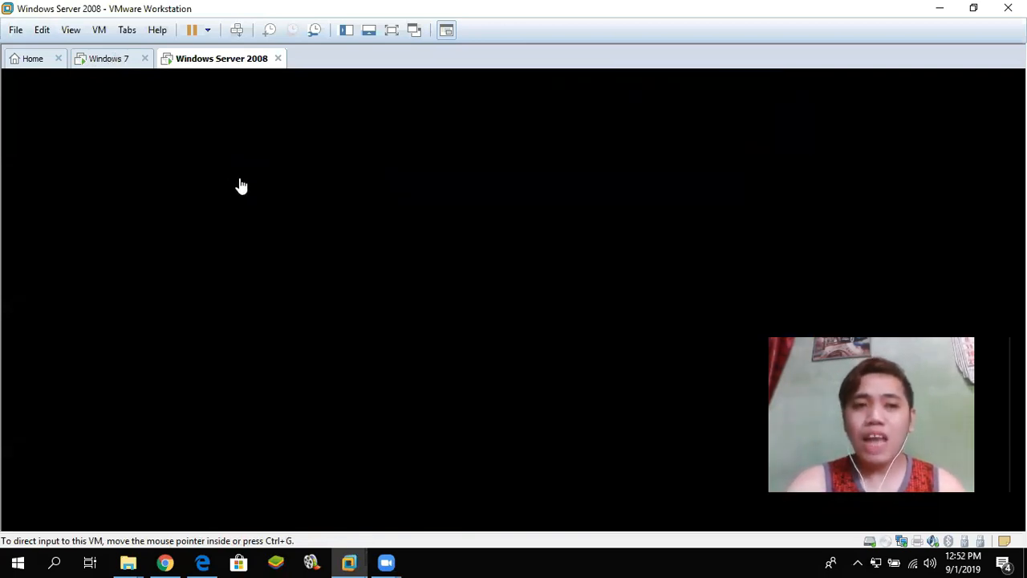
- Switch to the Windows 7 virtual machine tab
click(111, 64)
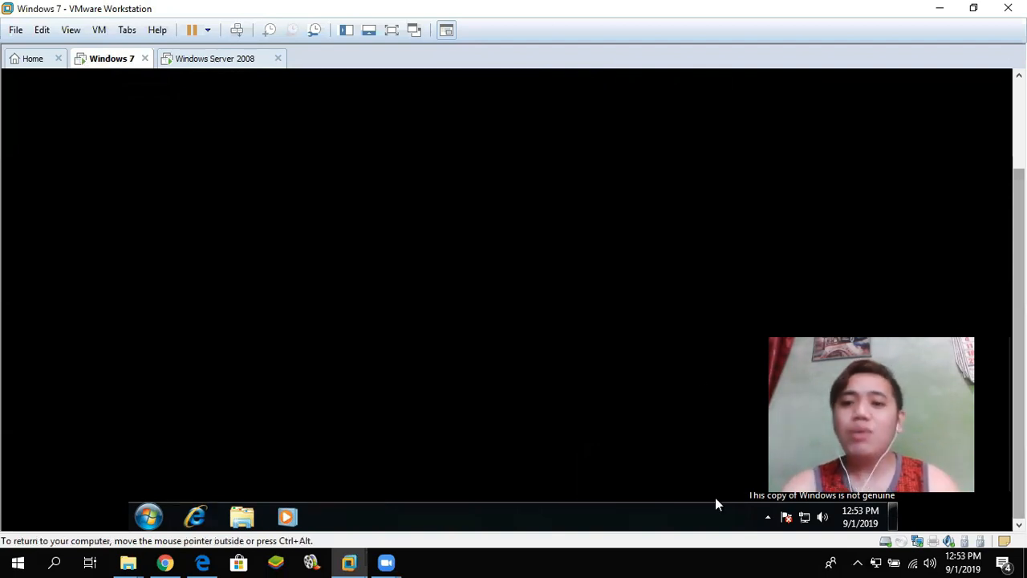
- Open Network and Sharing Center from the tray, then Local Area Connection's status and properties
click(803, 518)
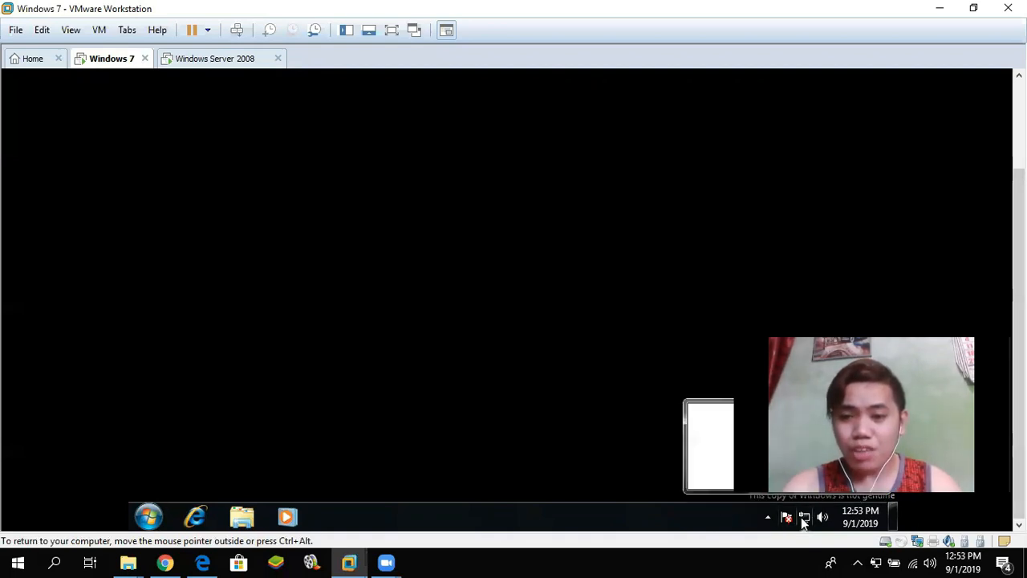
right_click(802, 518)
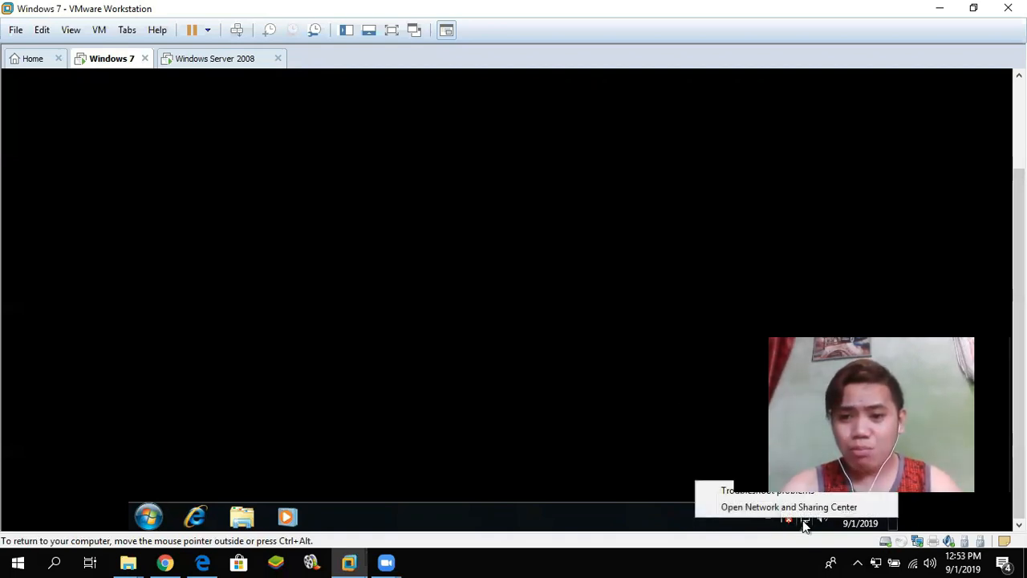
click(726, 507)
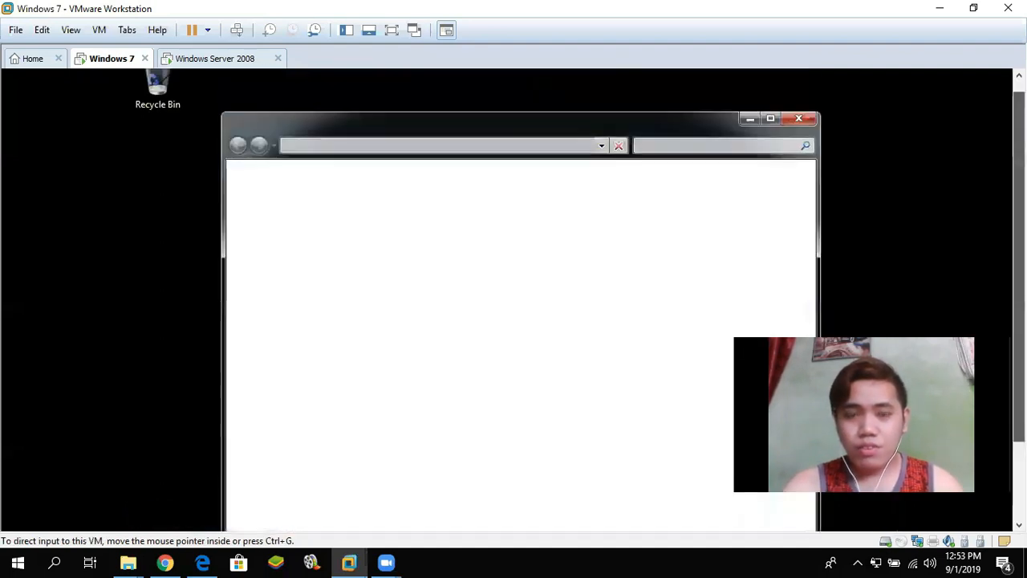
drag(1020, 267, 1020, 295)
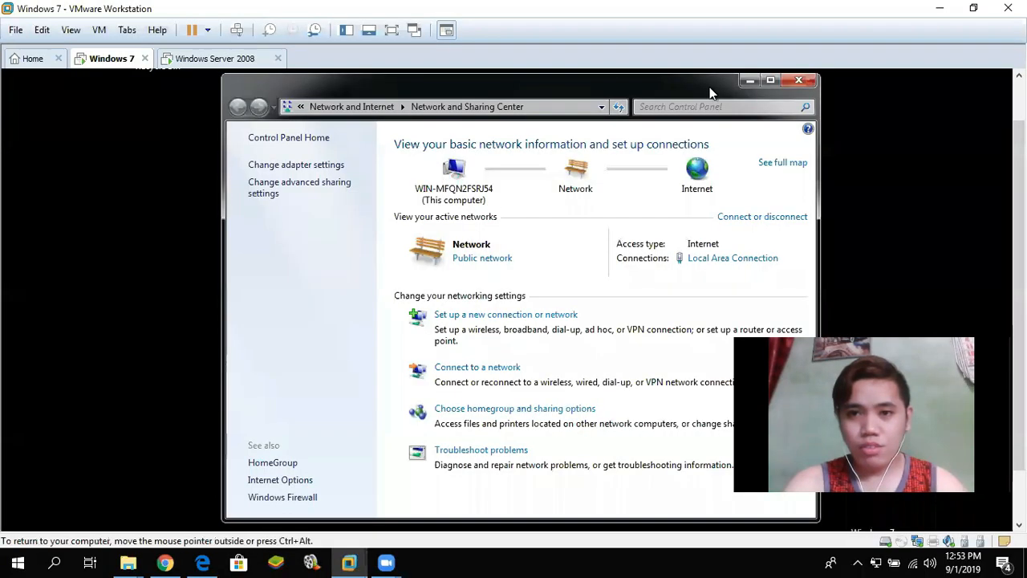
click(730, 259)
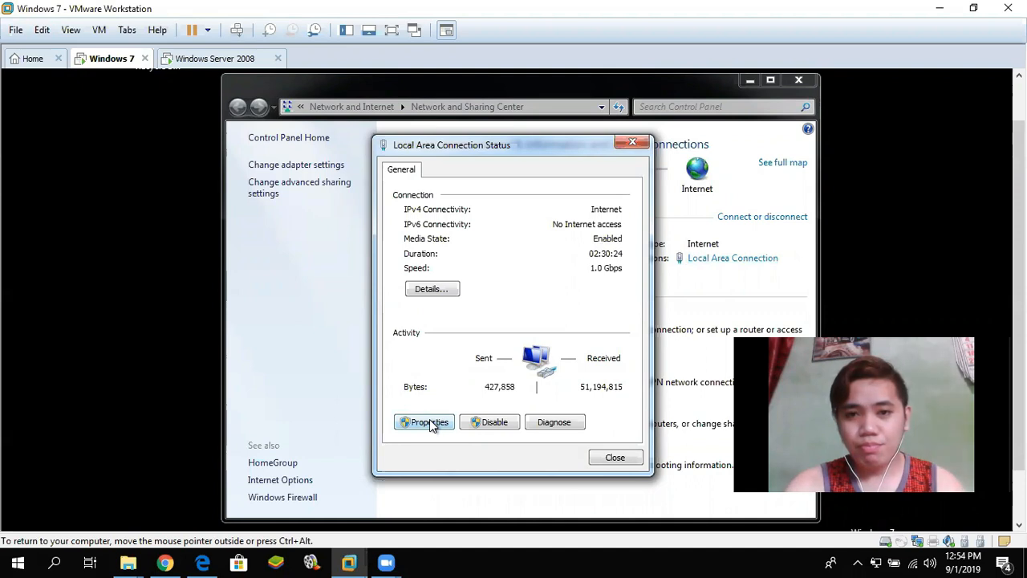
click(430, 423)
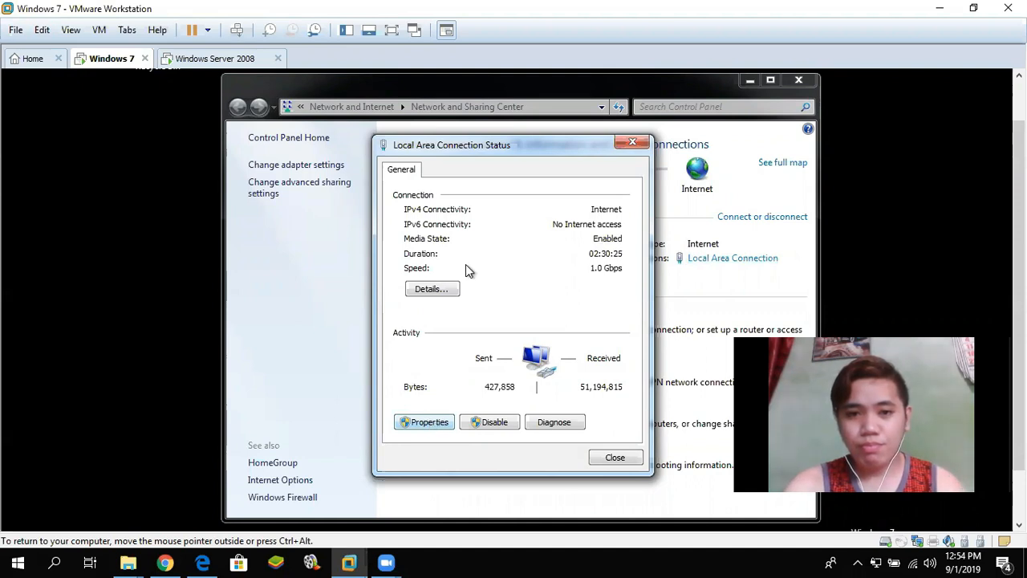
click(409, 421)
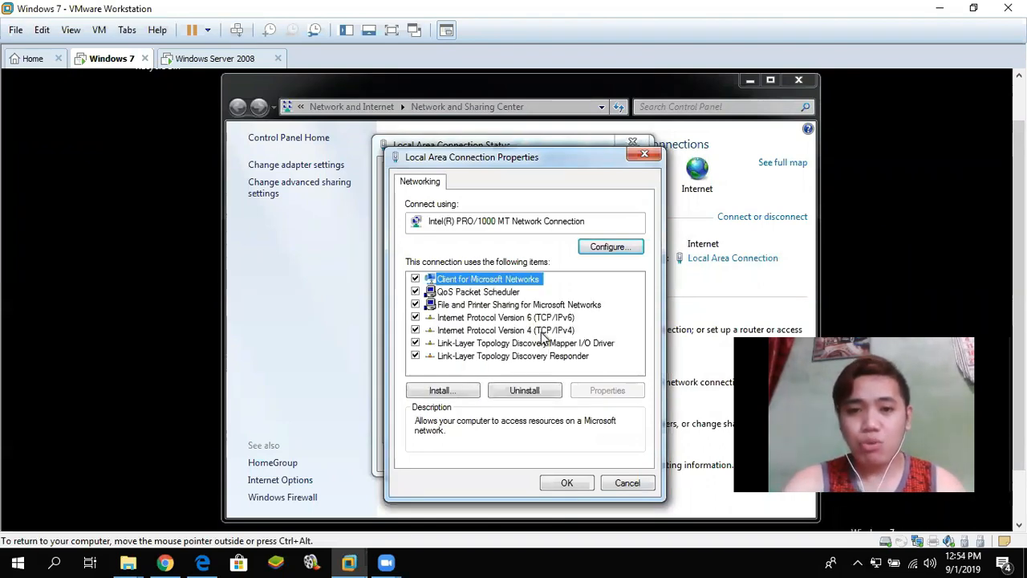
- Disable IPv6 and switch the IPv4 settings to a manually entered IP address
click(415, 318)
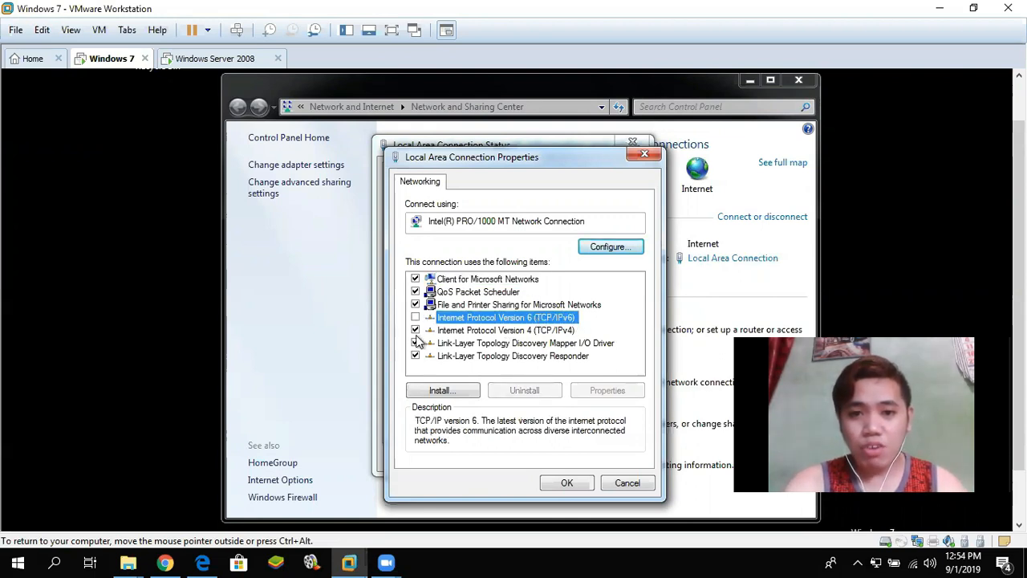
click(494, 331)
click(610, 394)
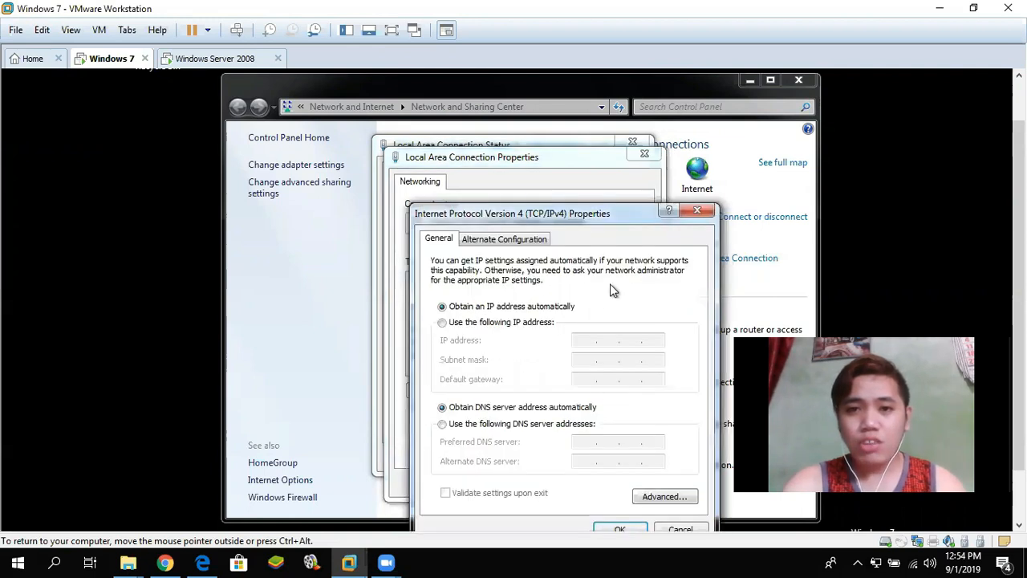
drag(615, 215, 608, 185)
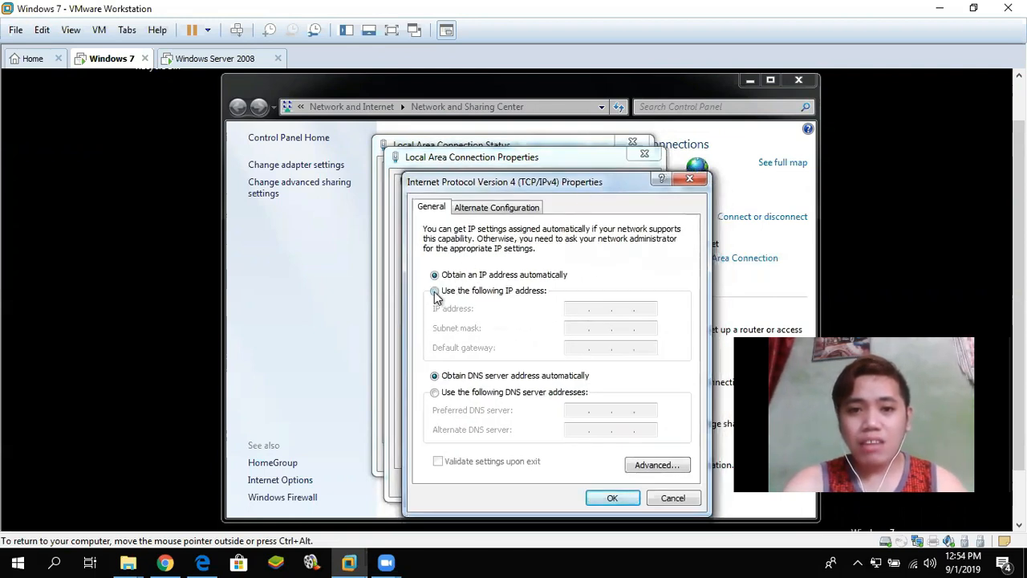
click(436, 291)
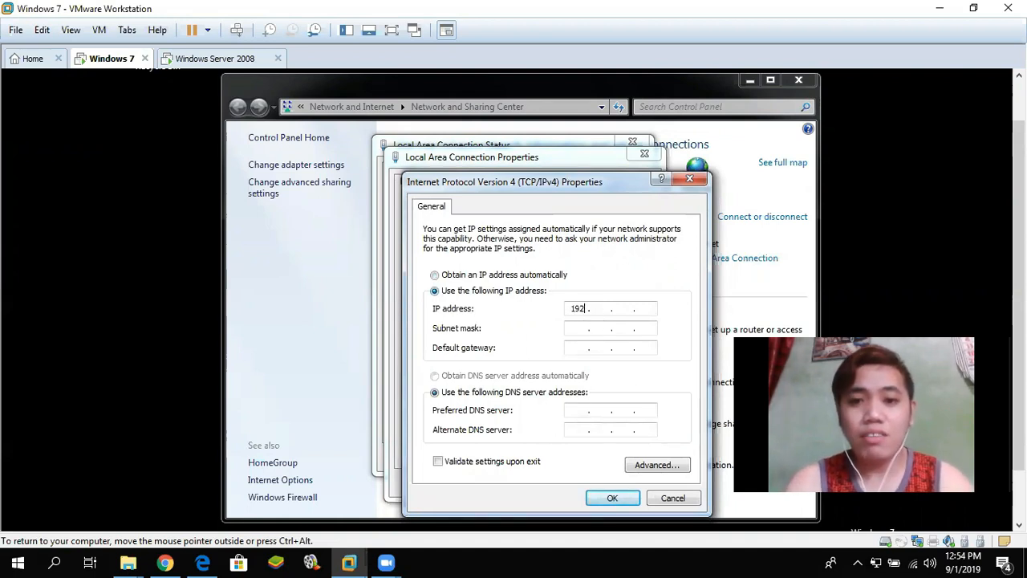
- Enter IP 192.168.101.9, mask 255.255.255.0 and DNS 192.168.101.254, then save
text(192 . 168)
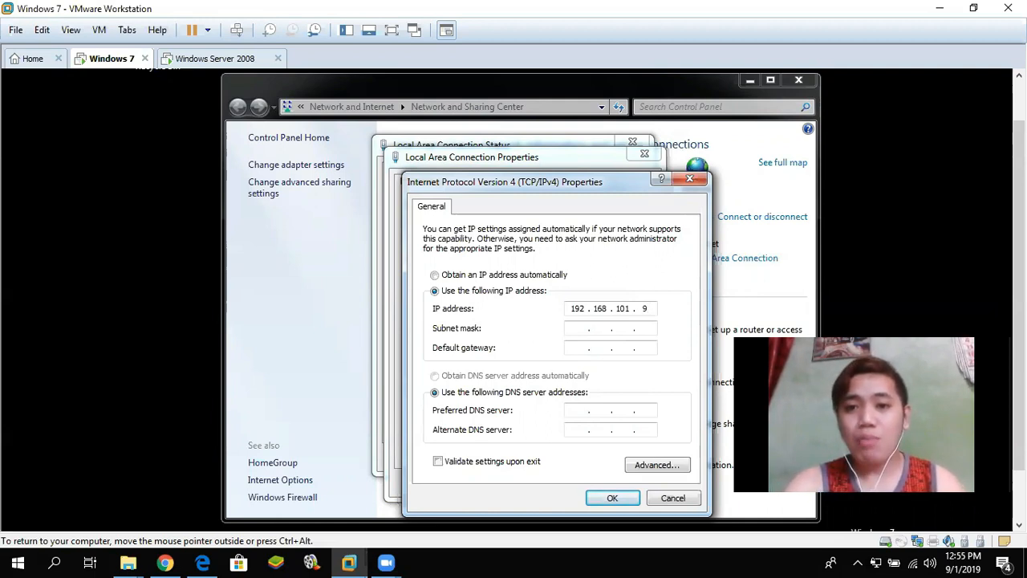
click(574, 334)
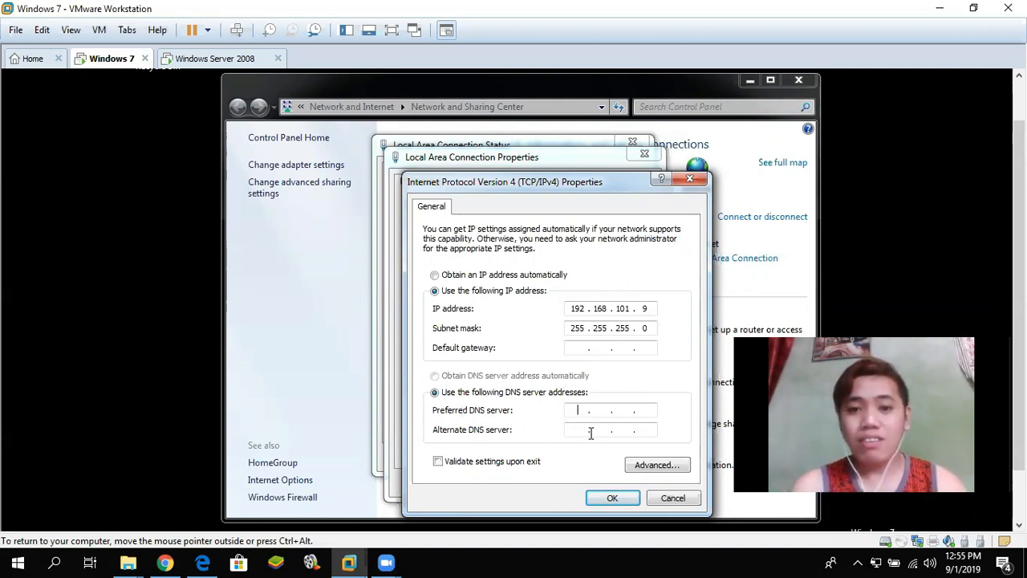
click(577, 410)
text(192.168.)
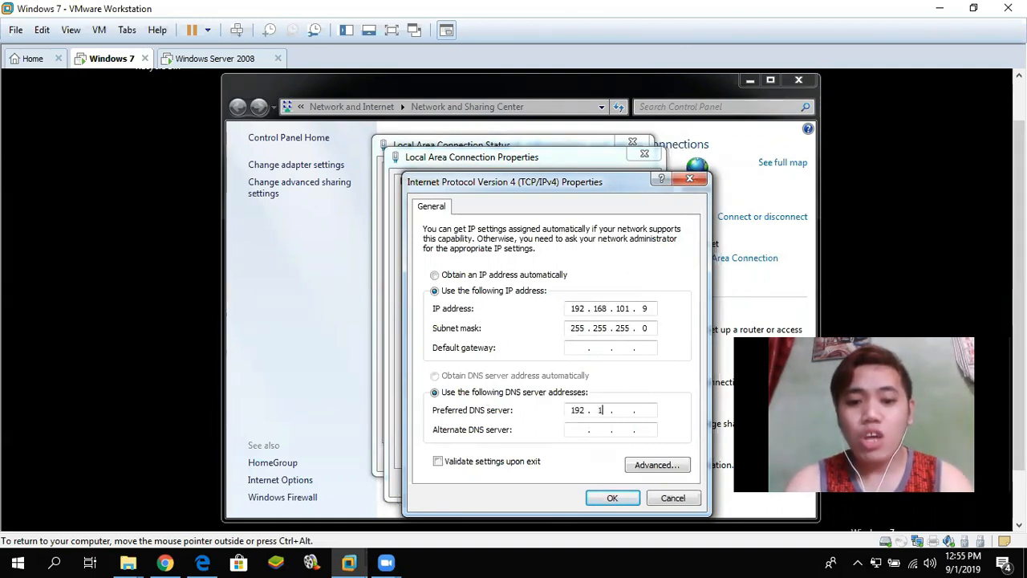
text(101)
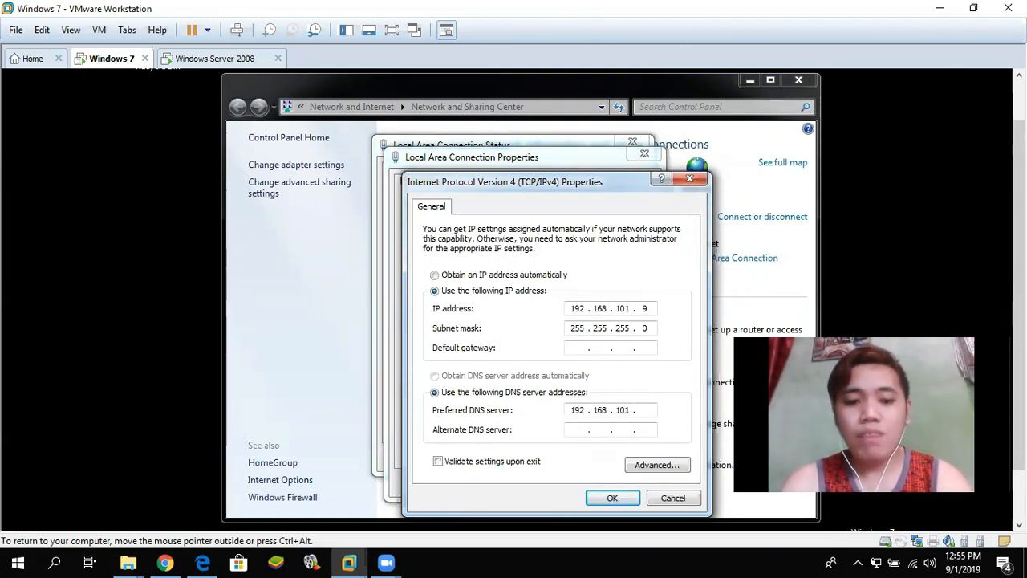
text(.254)
click(610, 498)
click(565, 484)
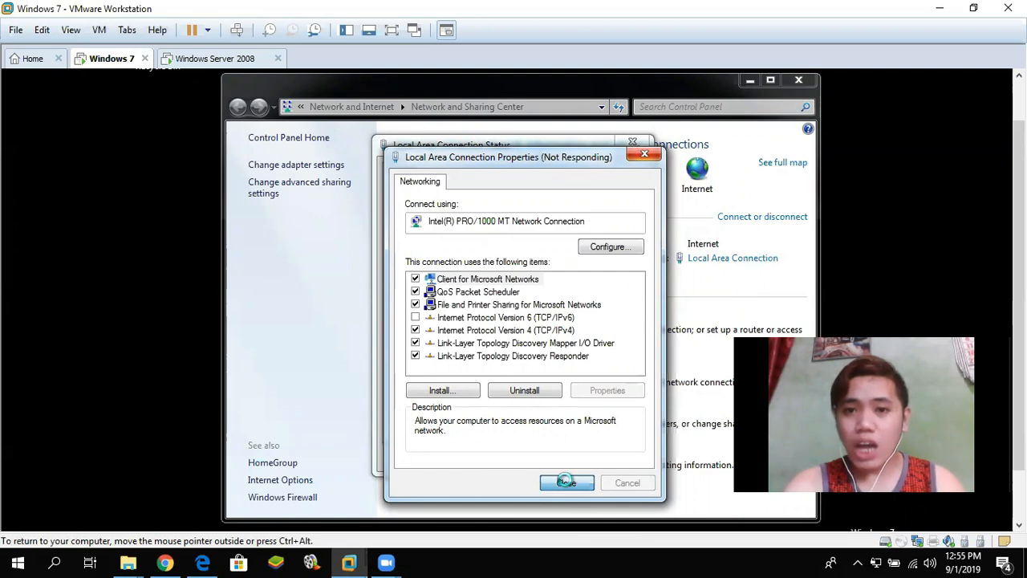
- Close the connection status and Network and Sharing Center, then open Computer from Start
click(640, 145)
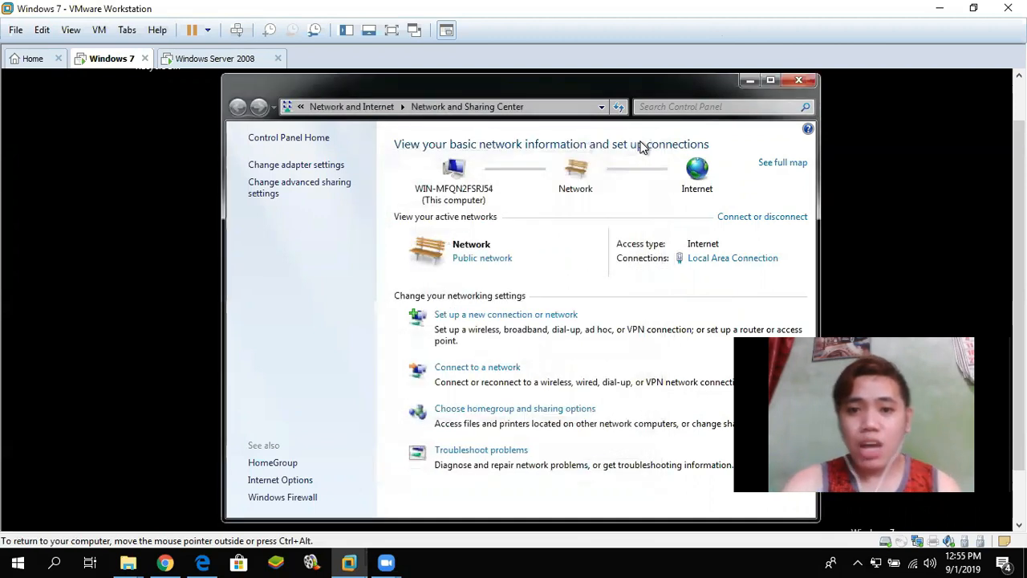
click(807, 82)
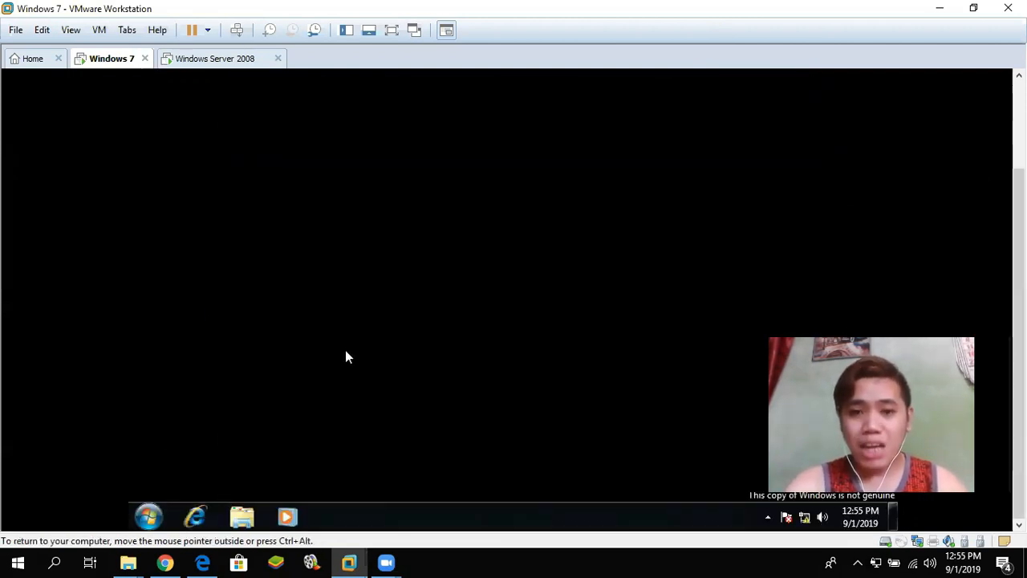
click(147, 519)
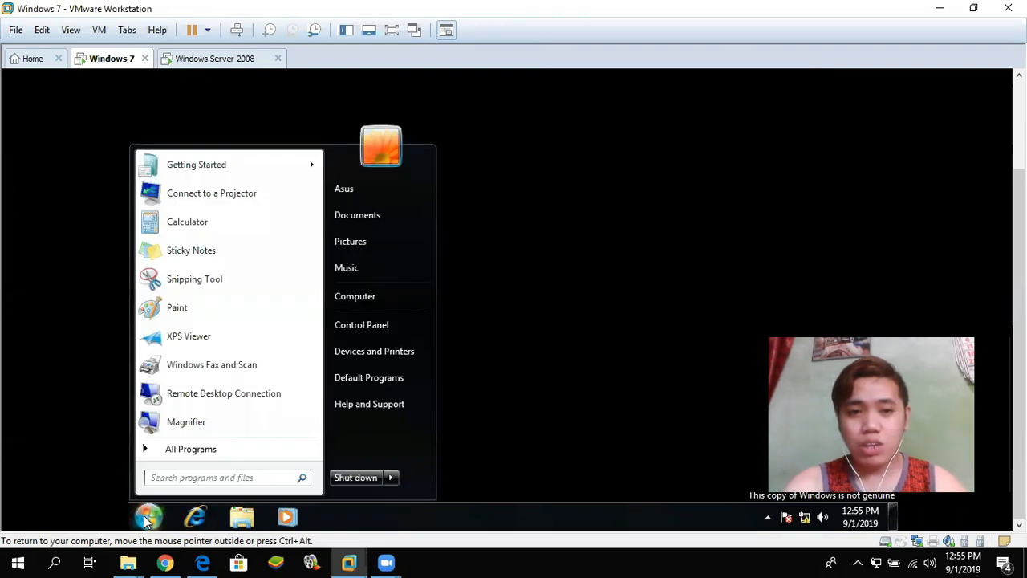
click(354, 296)
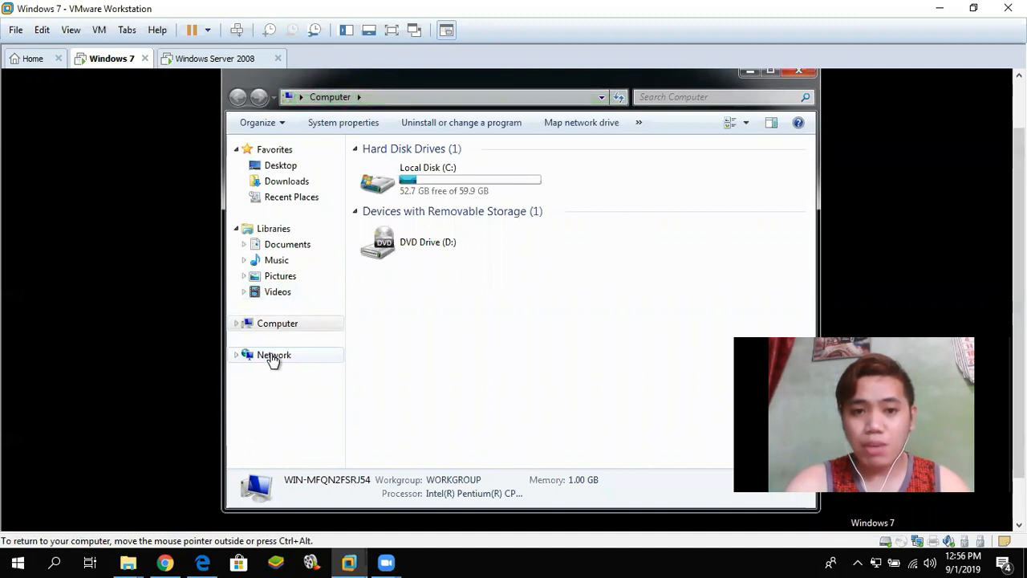
- Turn on network discovery and file sharing for public networks in the Network window, then close it
click(273, 358)
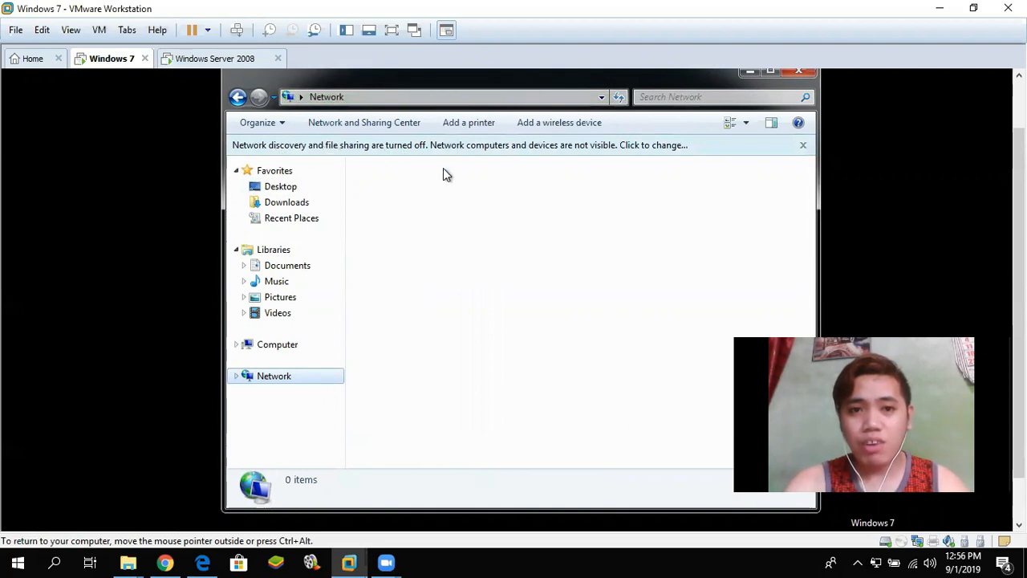
click(543, 145)
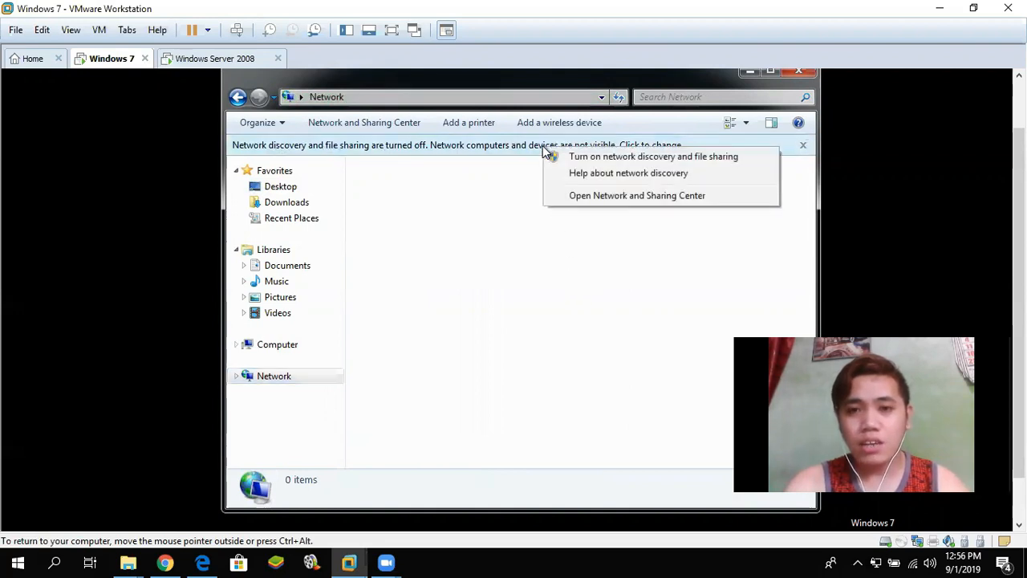
click(607, 157)
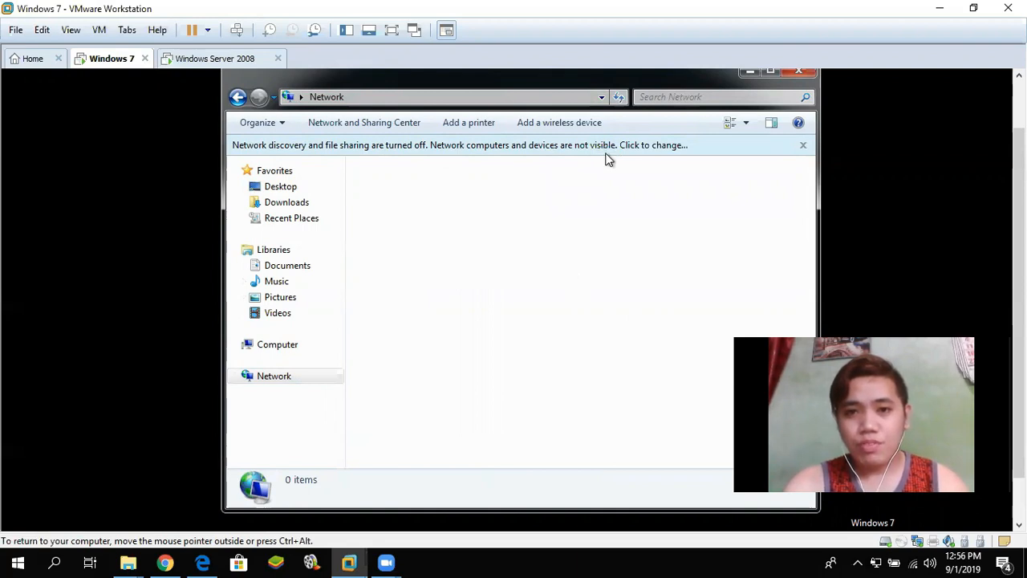
click(562, 148)
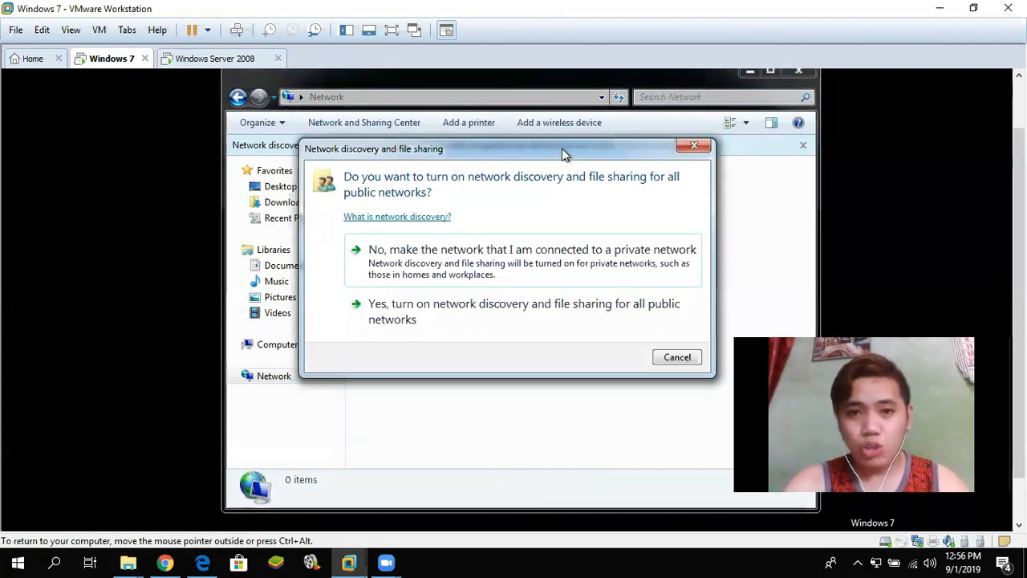
click(425, 319)
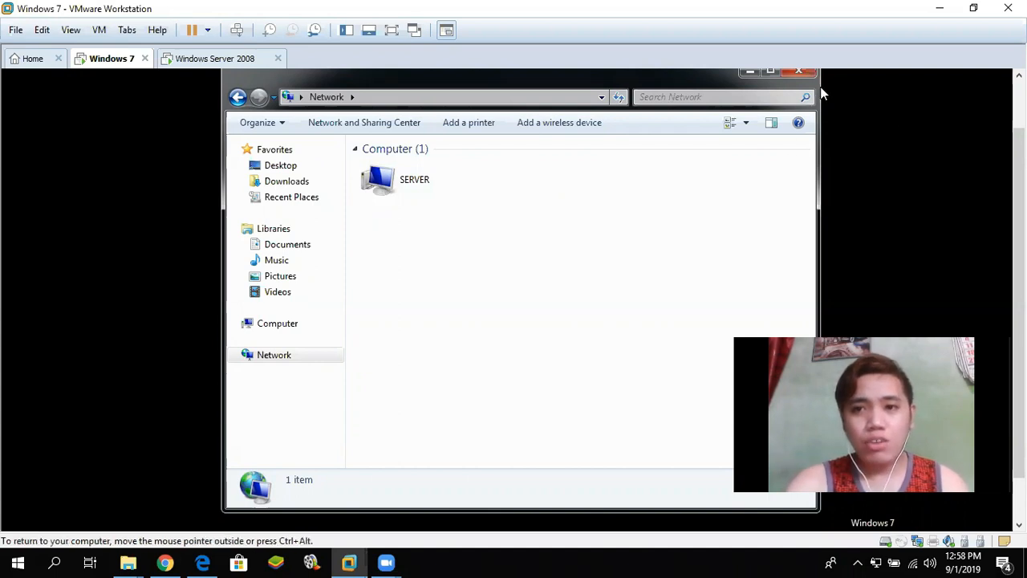
click(799, 71)
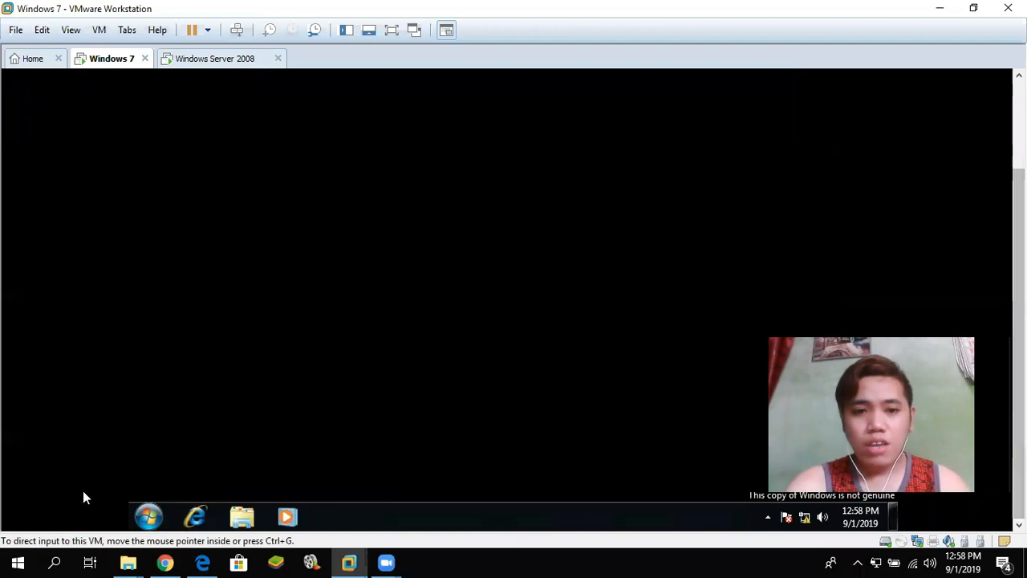
- Open the Windows 7 computer's System Properties on the Computer Name tab, showing WORKGROUP membership
click(149, 516)
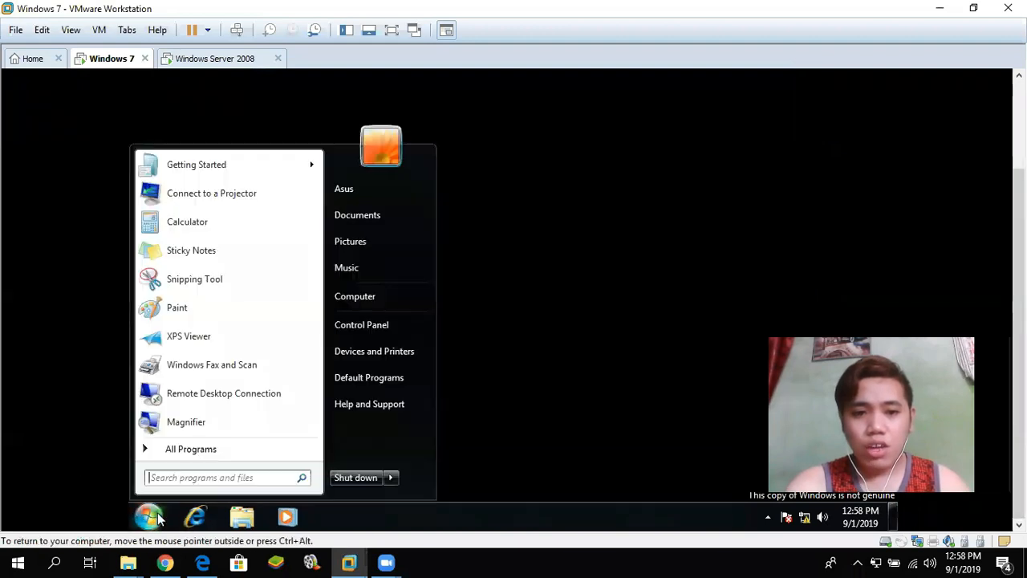
click(392, 295)
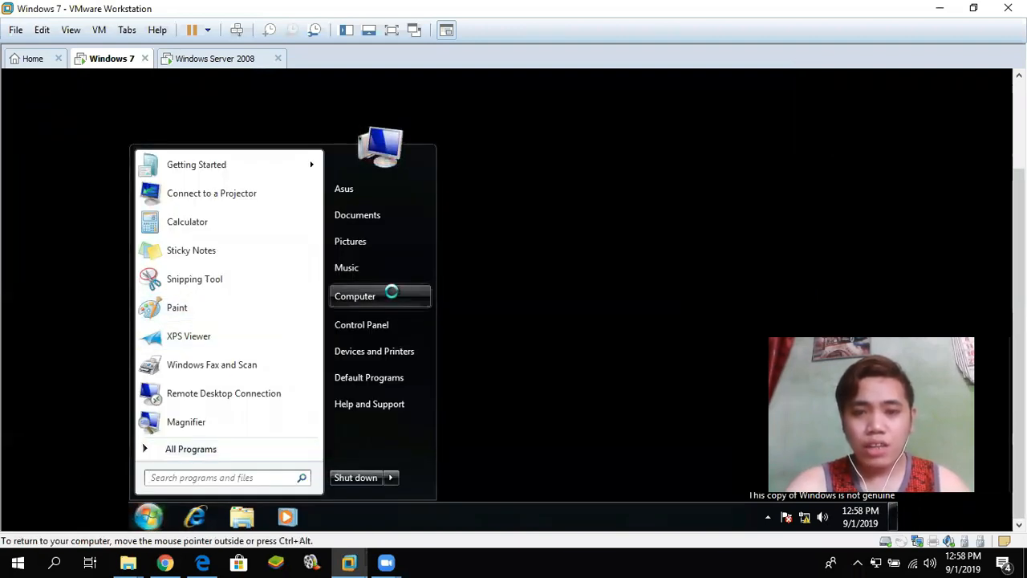
right_click(392, 295)
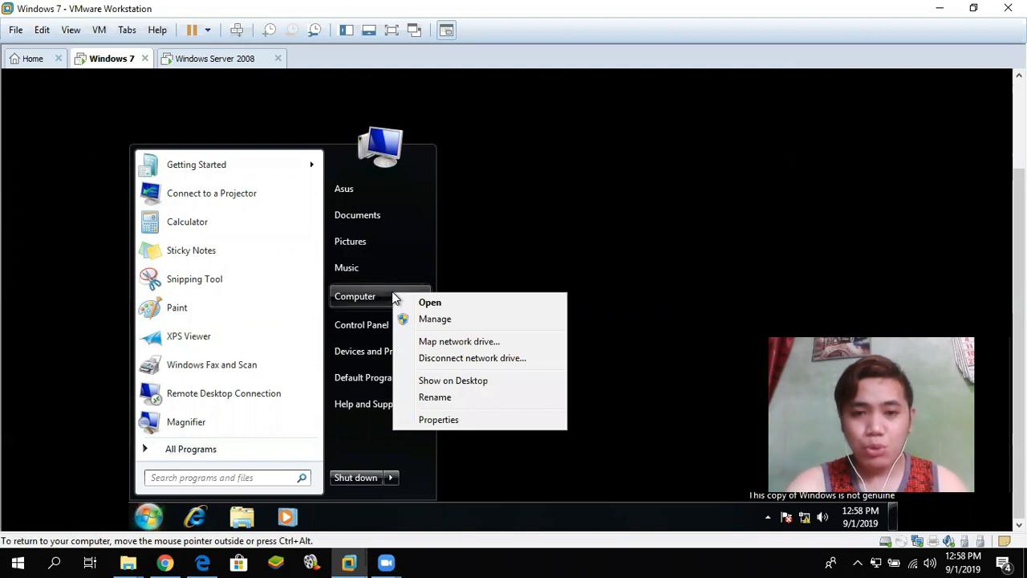
click(469, 422)
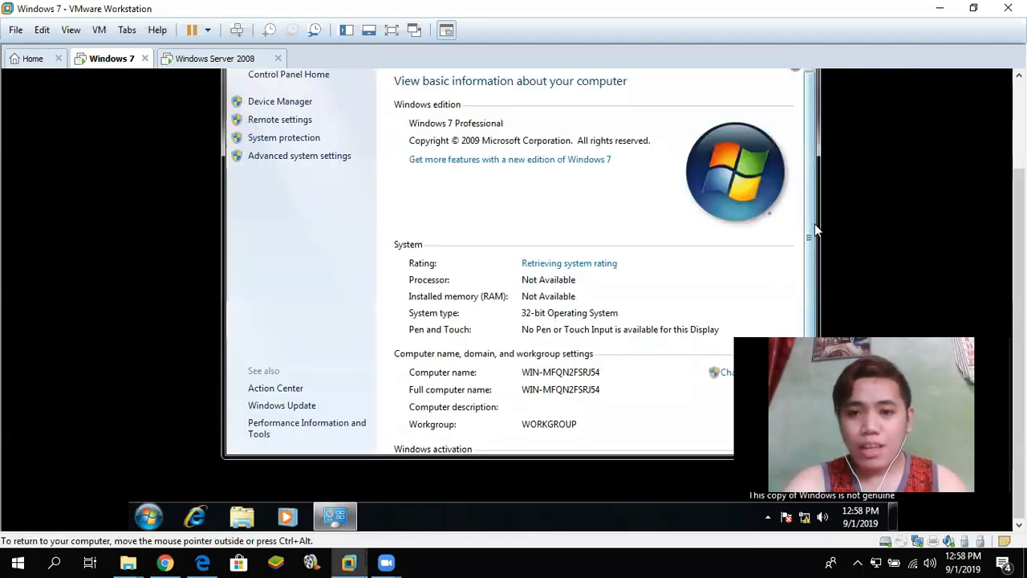
scroll(814, 230, down, 1)
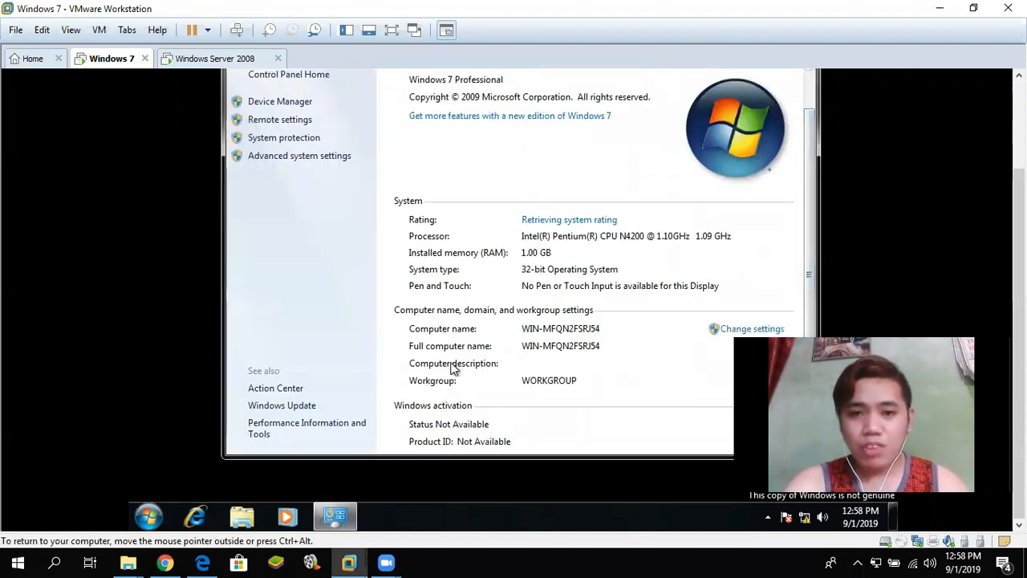
click(741, 330)
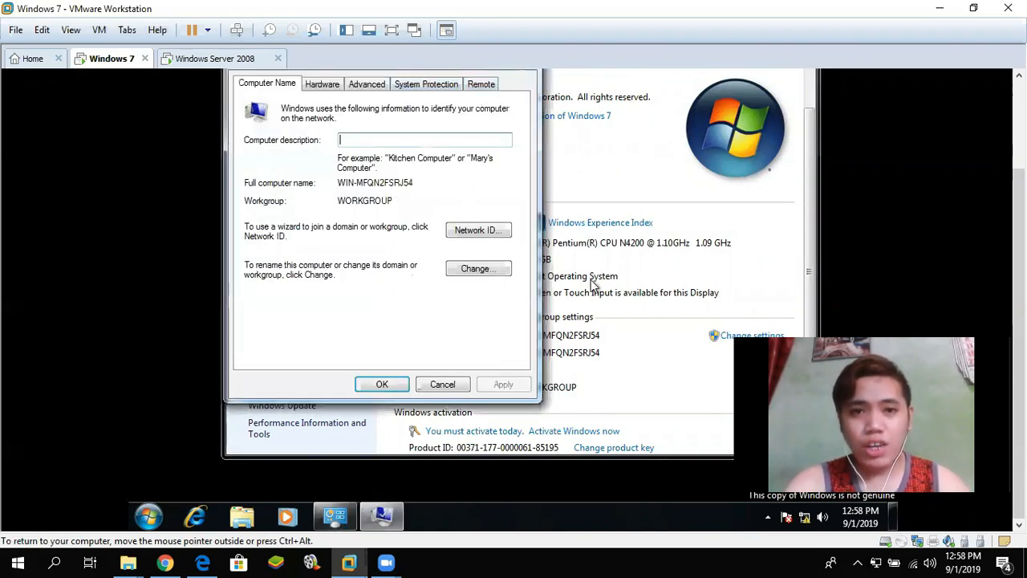
- Rename the computer to Client1 and set it to join the ceu.net domain
click(477, 273)
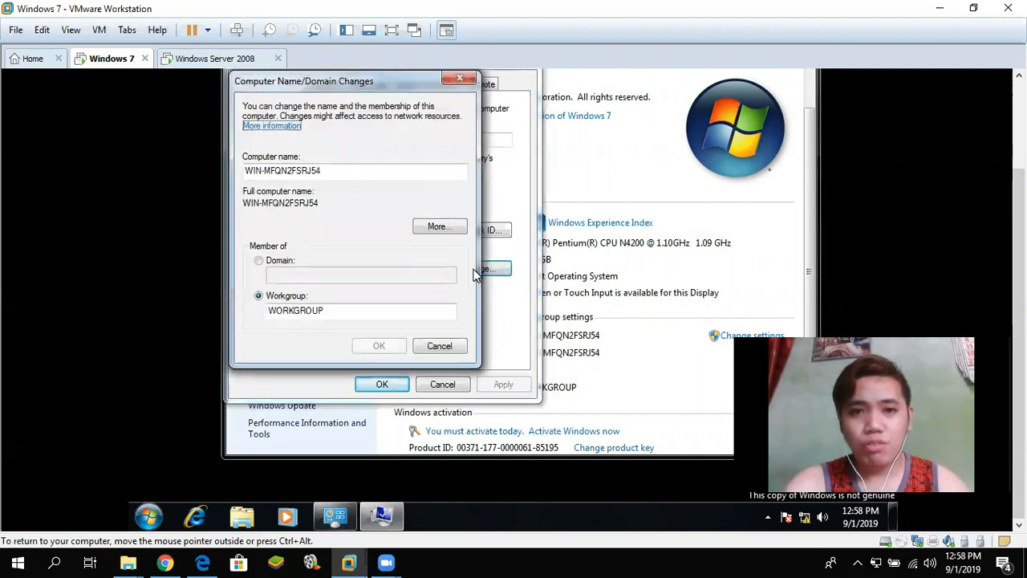
drag(339, 174, 214, 183)
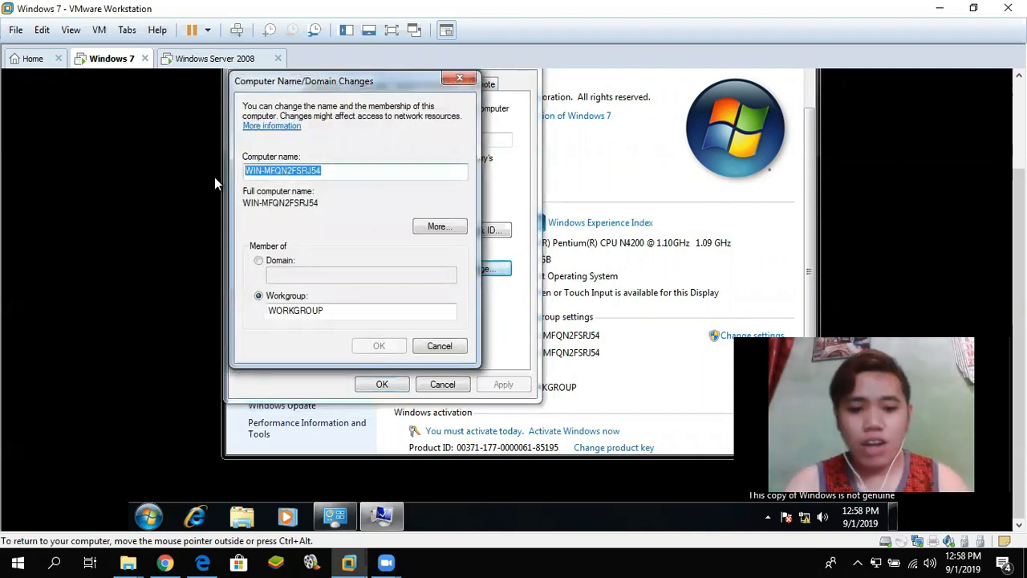
text(Client1)
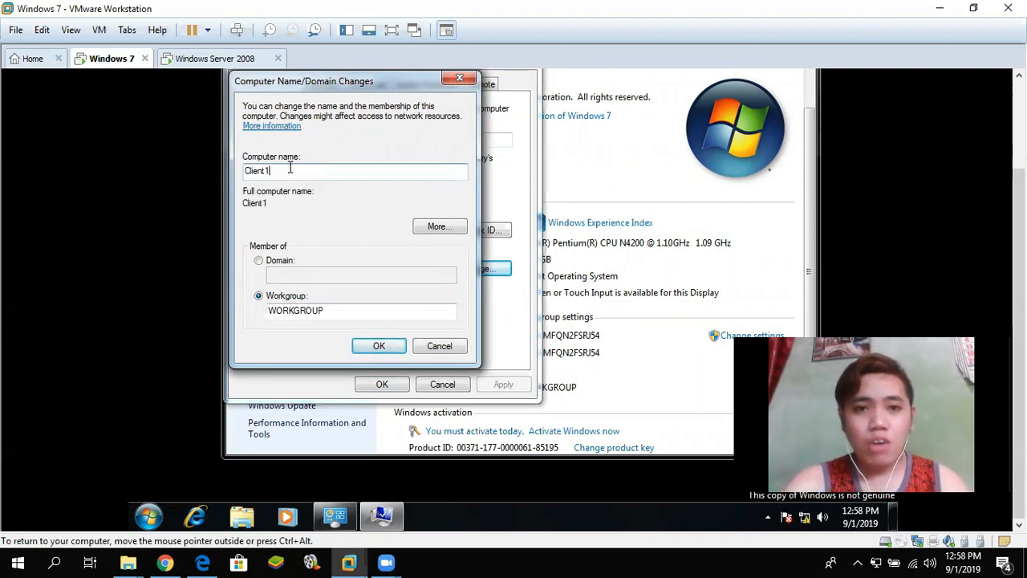
click(259, 262)
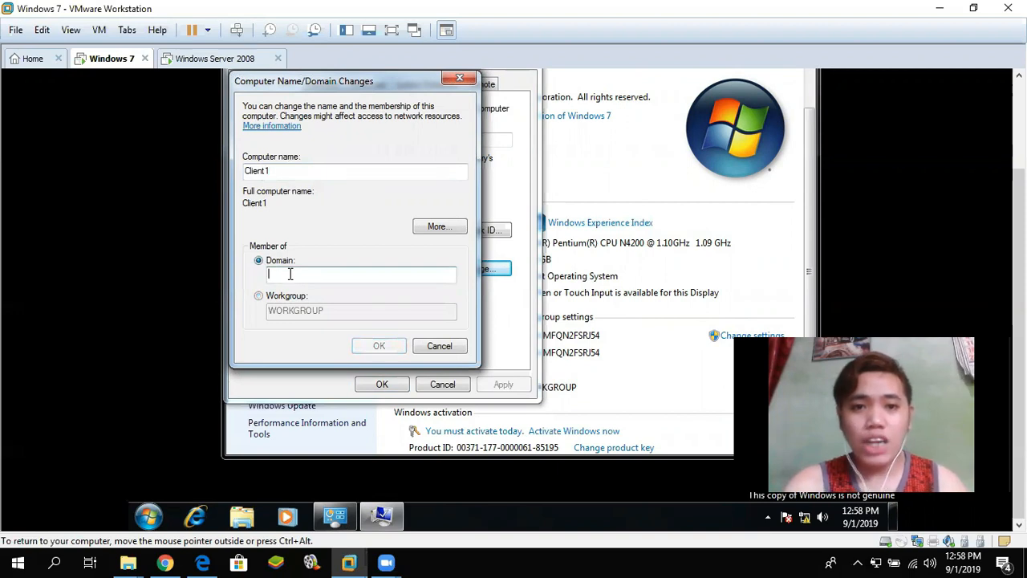
text(ceu.net)
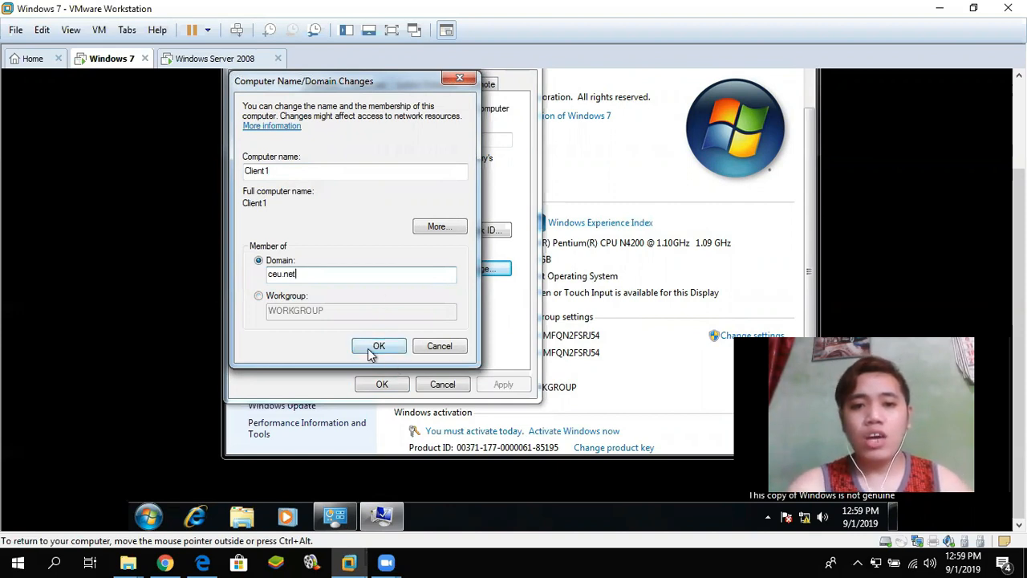
click(371, 350)
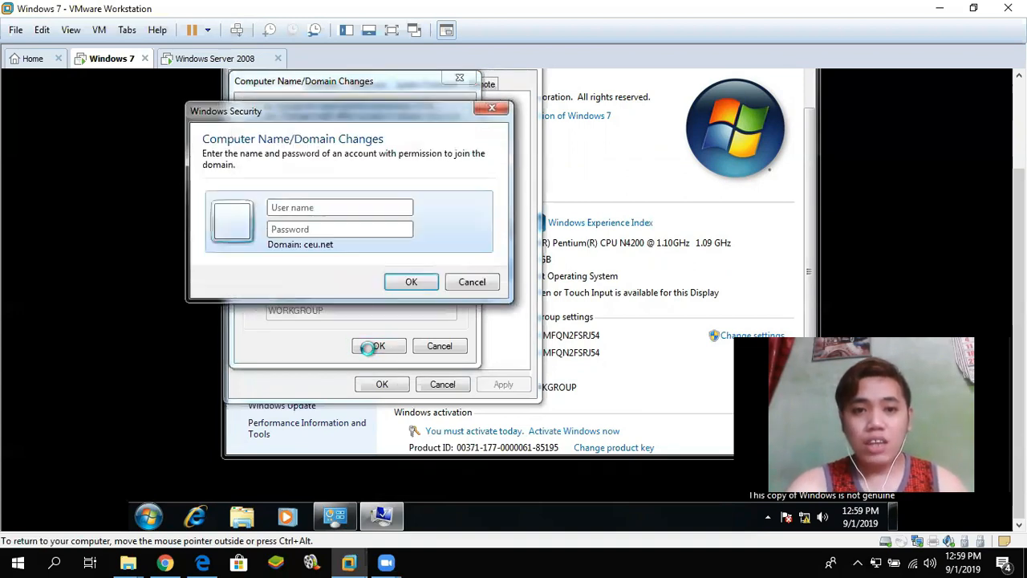
- Enter the Administrator account and its password in the credentials prompt to join ceu.net
drag(403, 107, 615, 127)
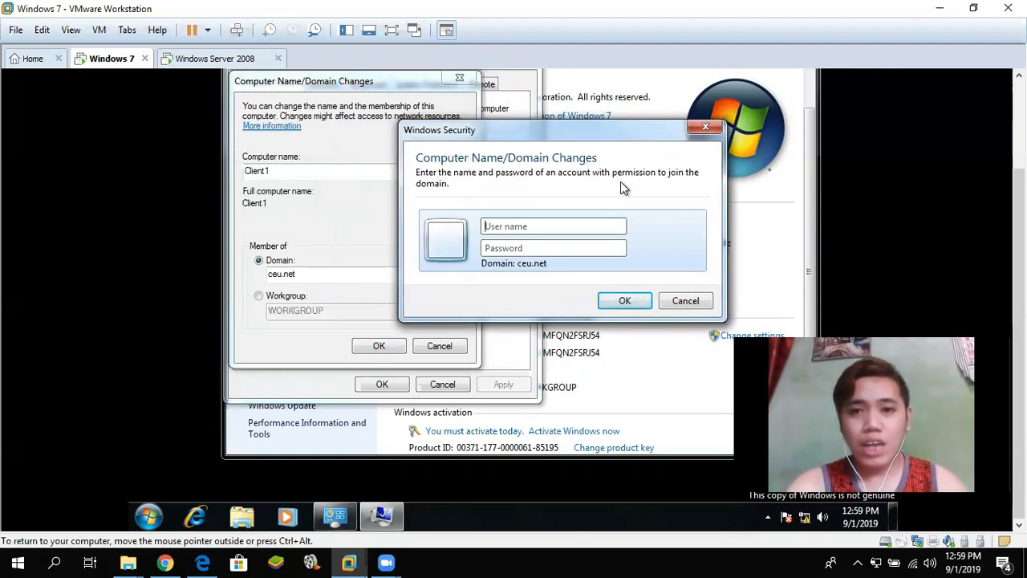
click(512, 225)
text(Adm)
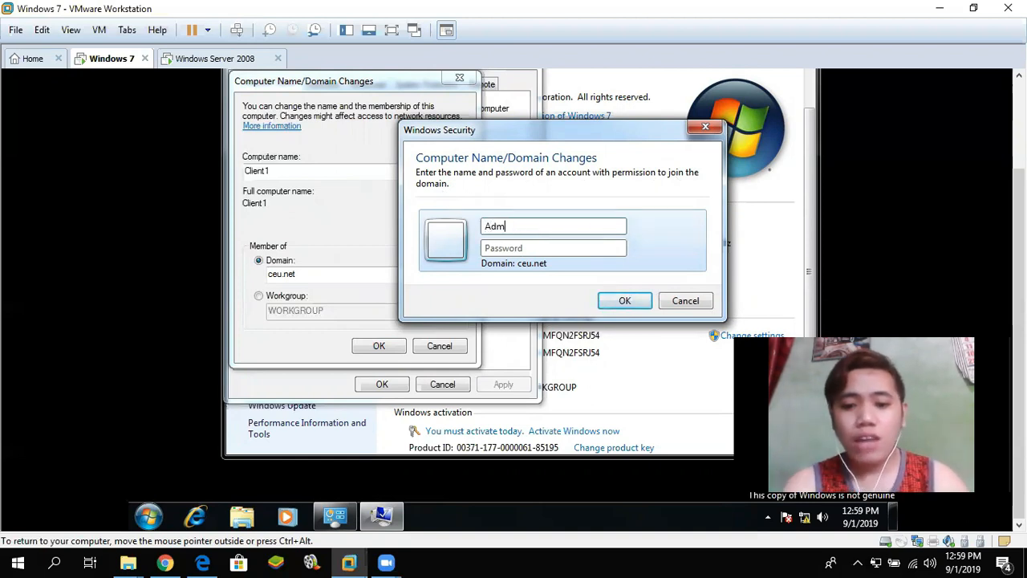
text(inistrator)
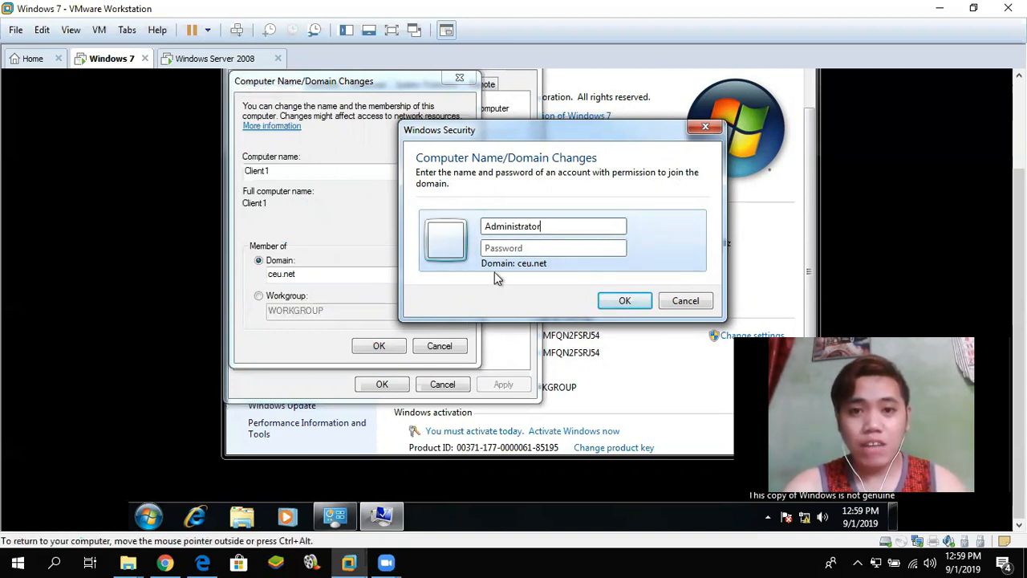
click(521, 247)
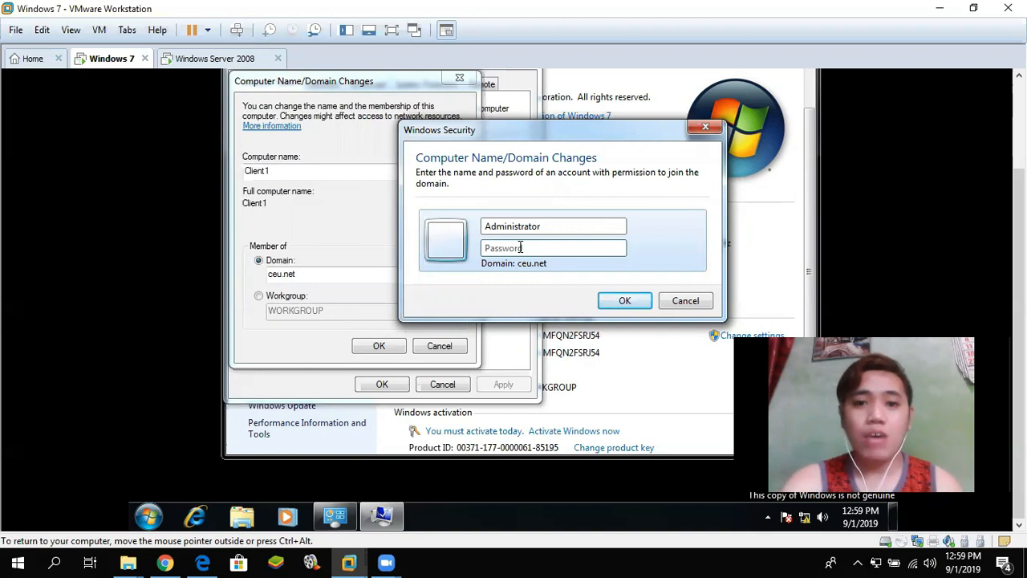
text(123456)
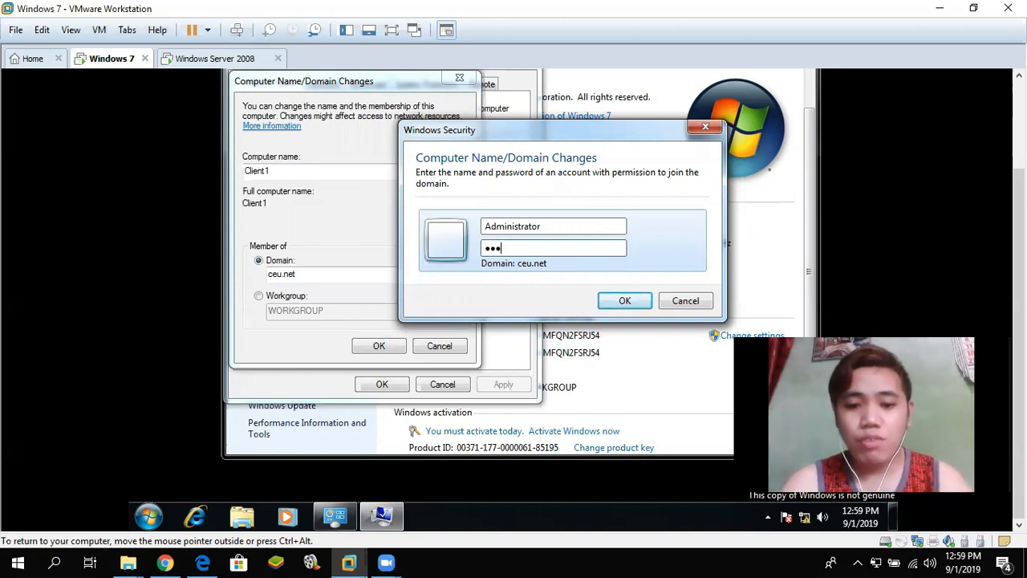
text(789012)
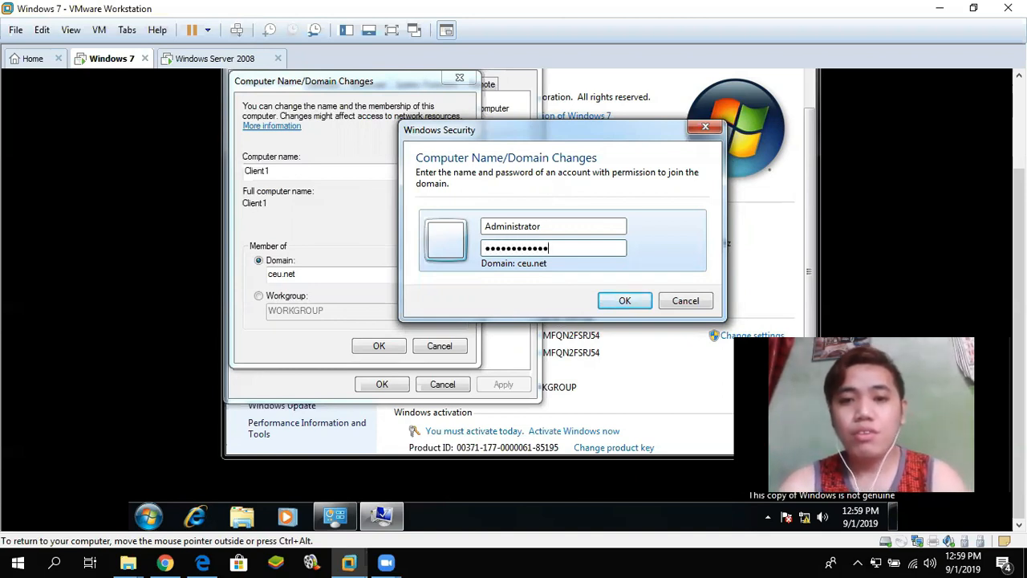
click(627, 301)
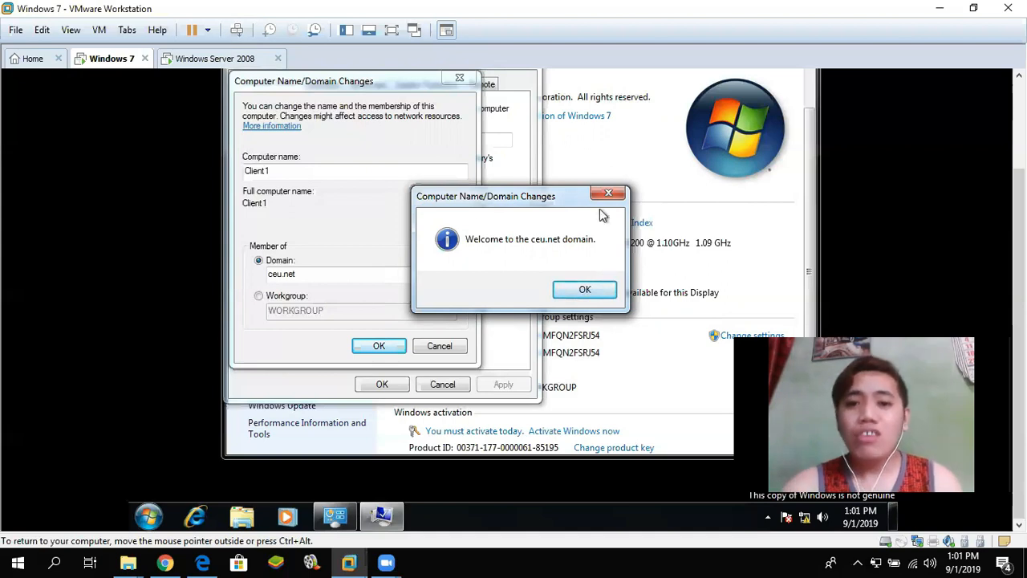
- Dismiss the ceu.net welcome message, confirm the domain change, and close System Properties
click(585, 292)
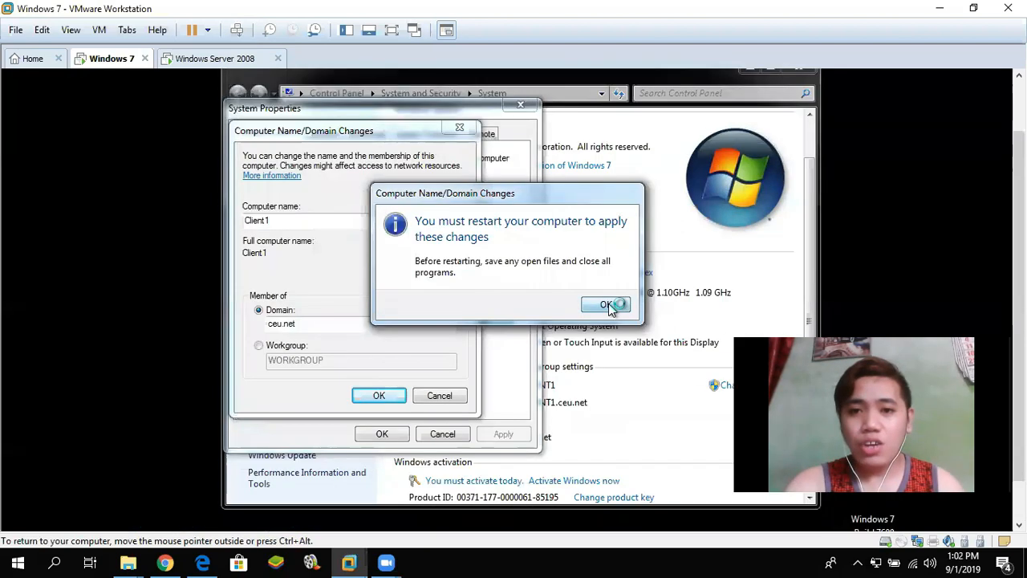
click(607, 306)
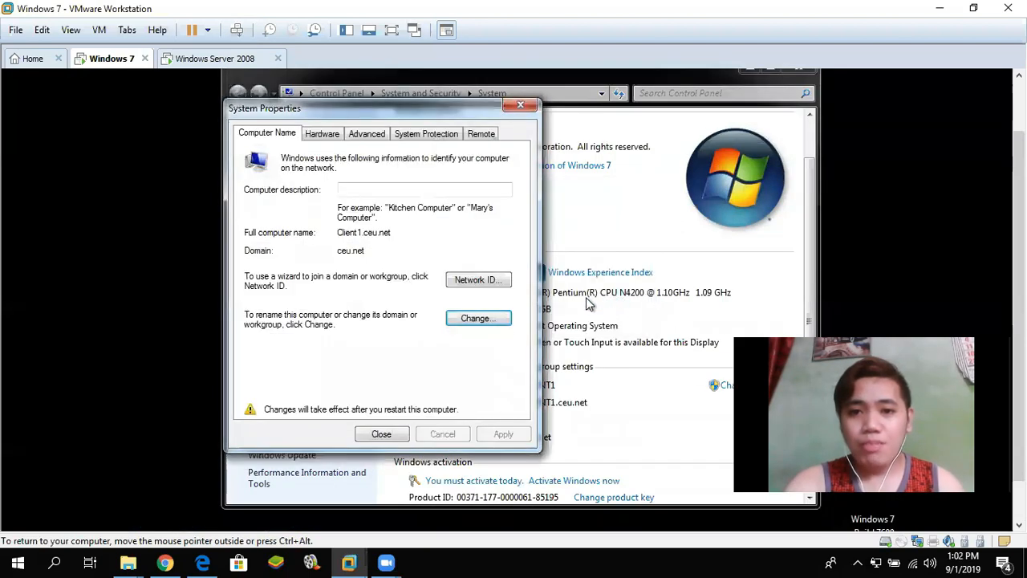
click(378, 434)
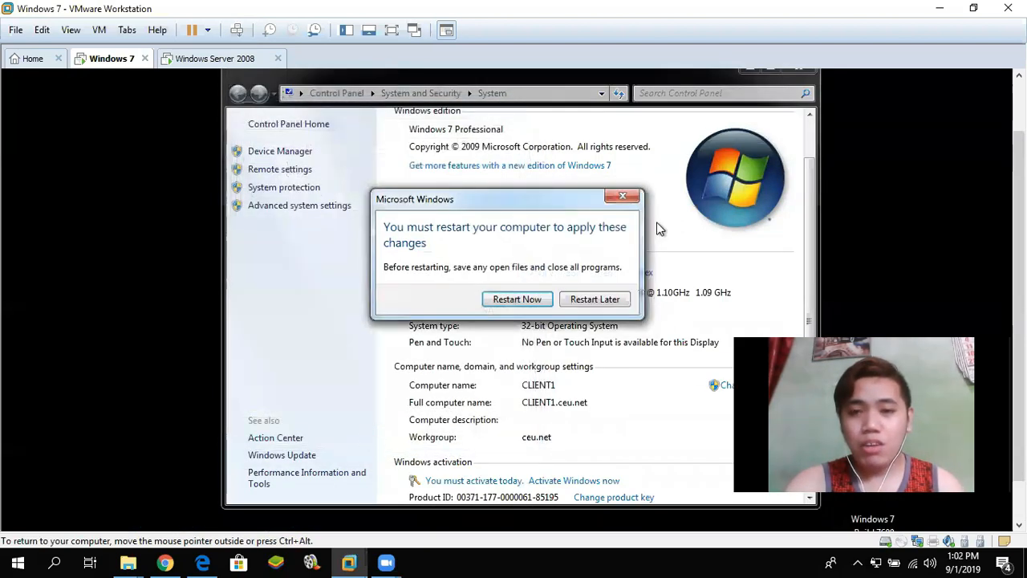
- Restart the Windows 7 VM now to apply the ceu.net domain membership
click(507, 299)
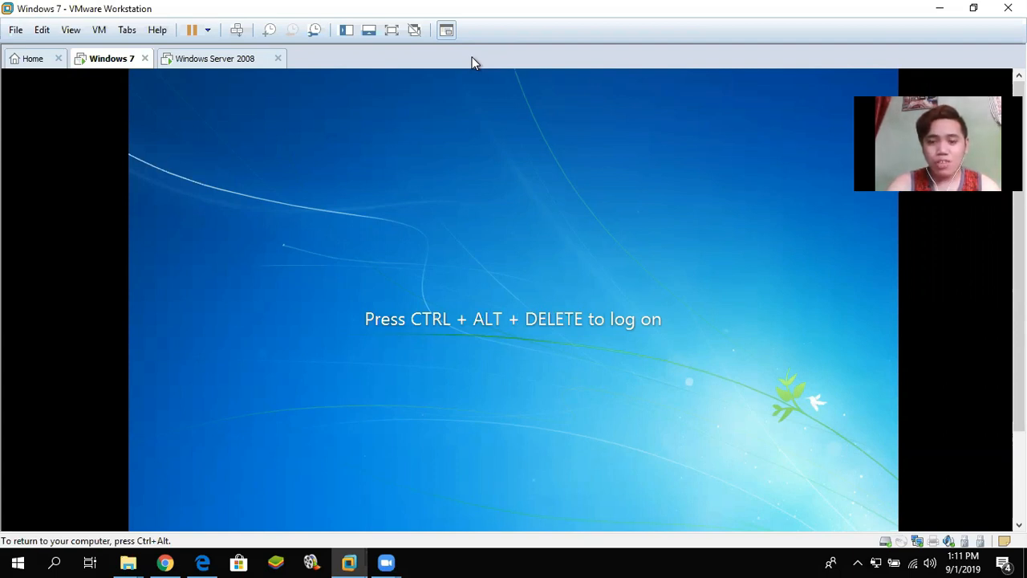
- Send Ctrl+Alt+Del to the Windows 7 VM, then switch to the Windows Server 2008 VM
key(ctrl+alt+Insert)
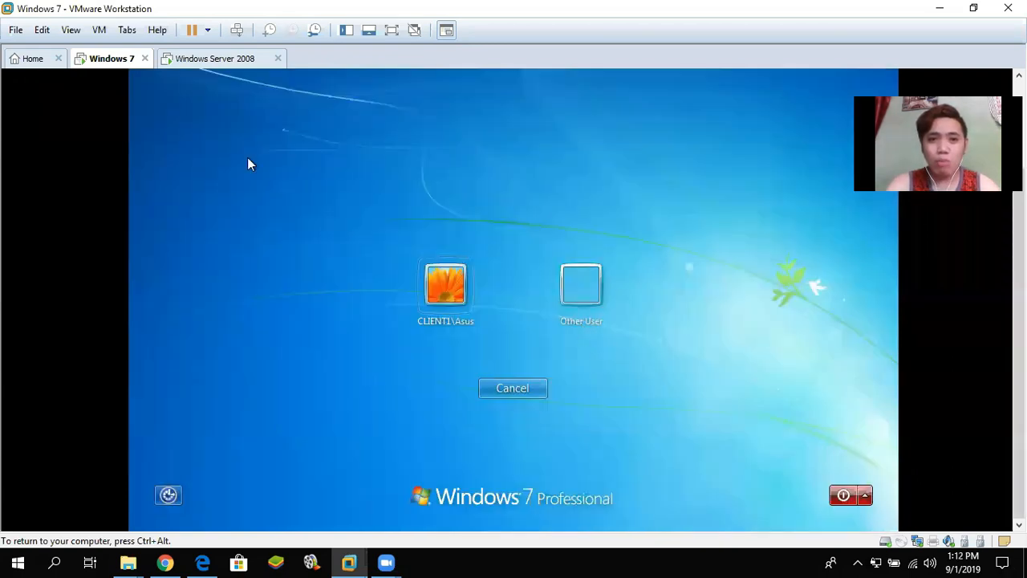
click(211, 58)
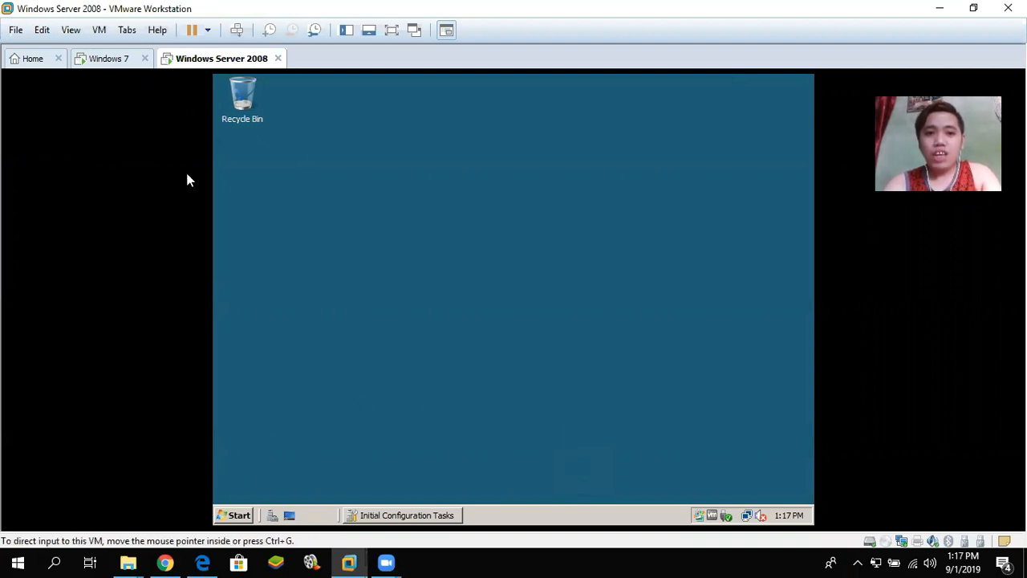
- Launch Active Directory Users and Computers and open User1's properties in 201_Lab_Users
click(239, 516)
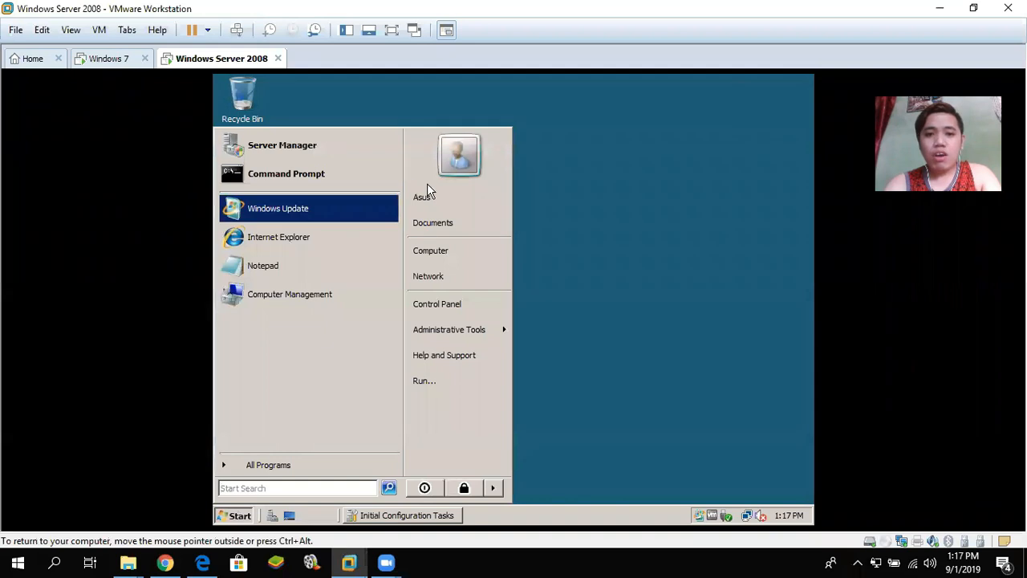
mouse_move(488, 332)
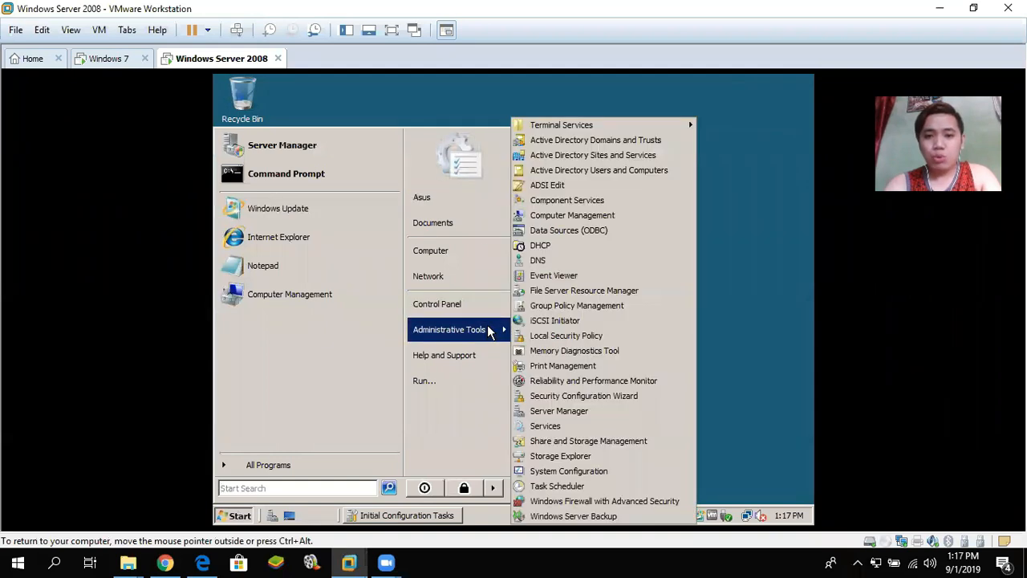
click(630, 171)
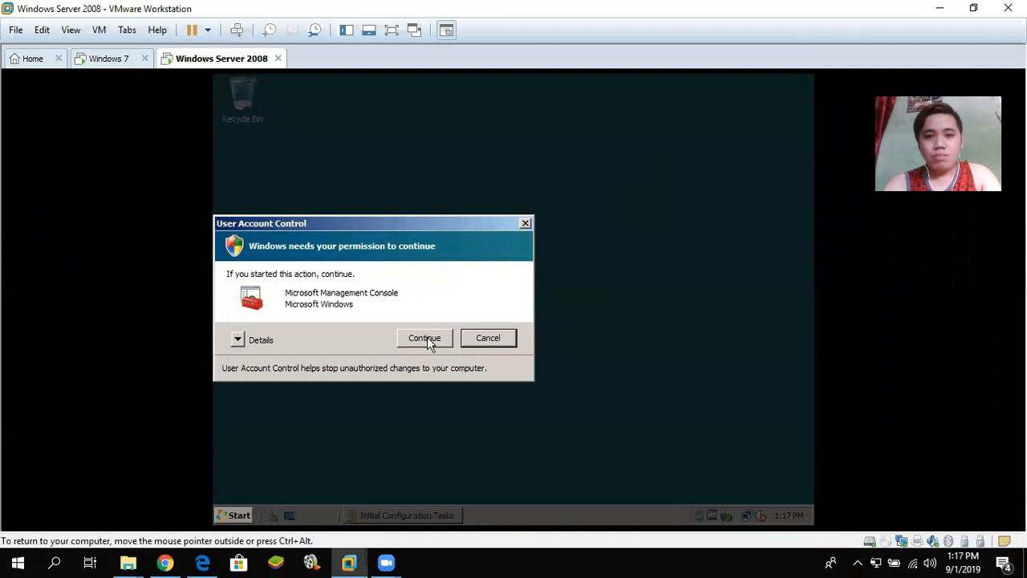
click(428, 340)
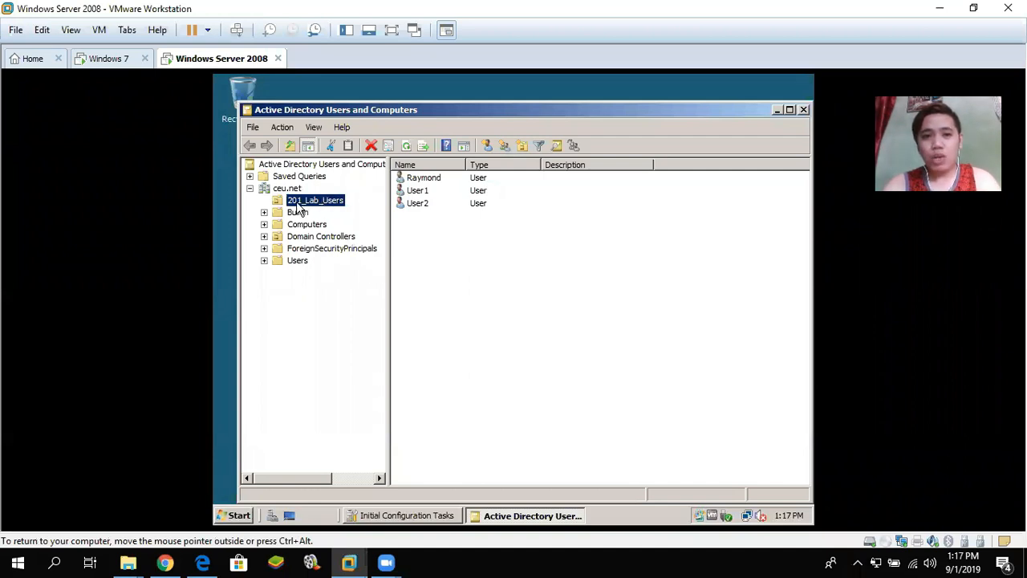
click(417, 195)
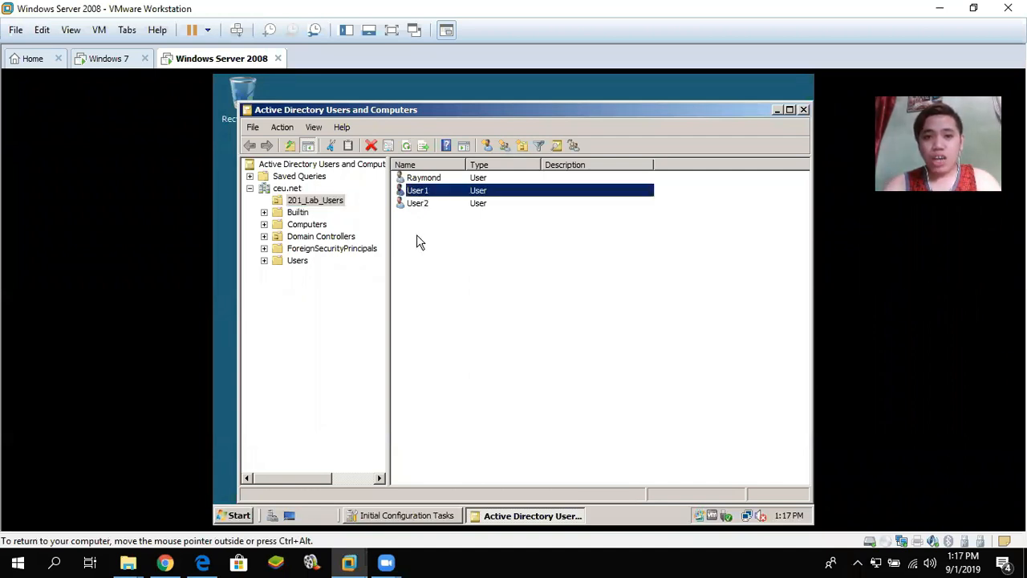
double_click(437, 194)
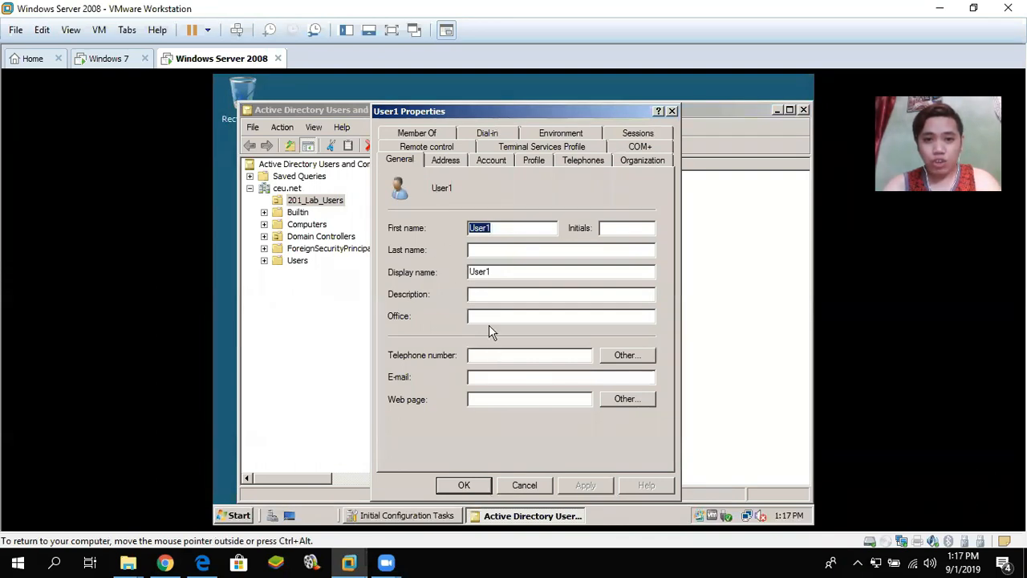
- Review User1's Account and Profile tabs, then close the properties and minimize the console
click(491, 161)
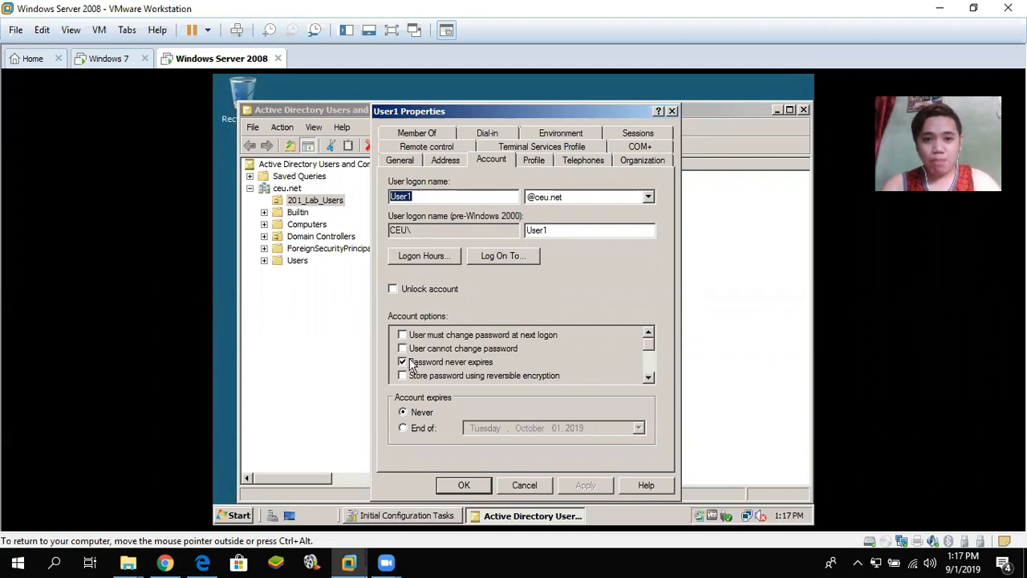
click(536, 161)
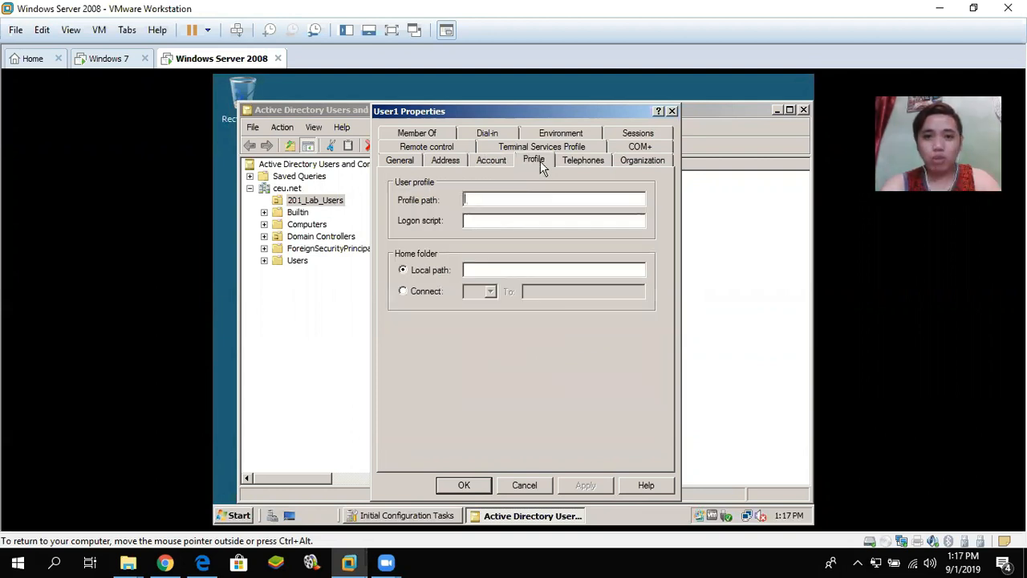
click(672, 112)
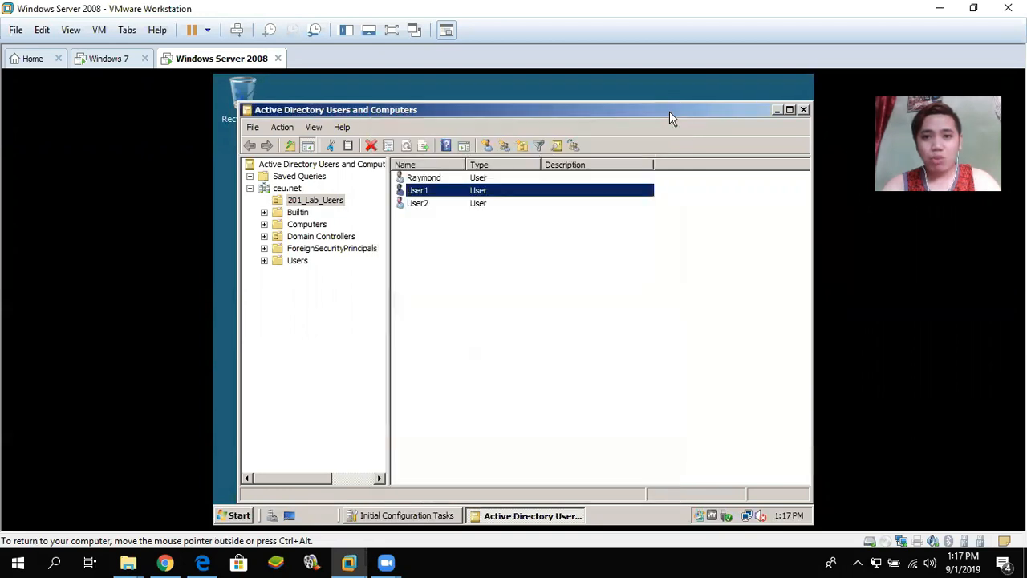
right_click(426, 196)
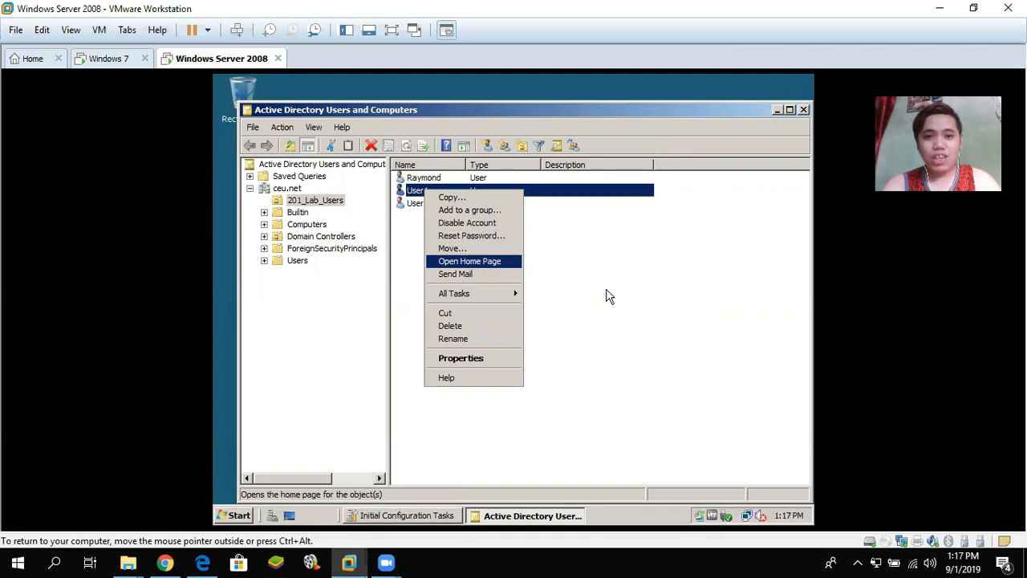
click(618, 318)
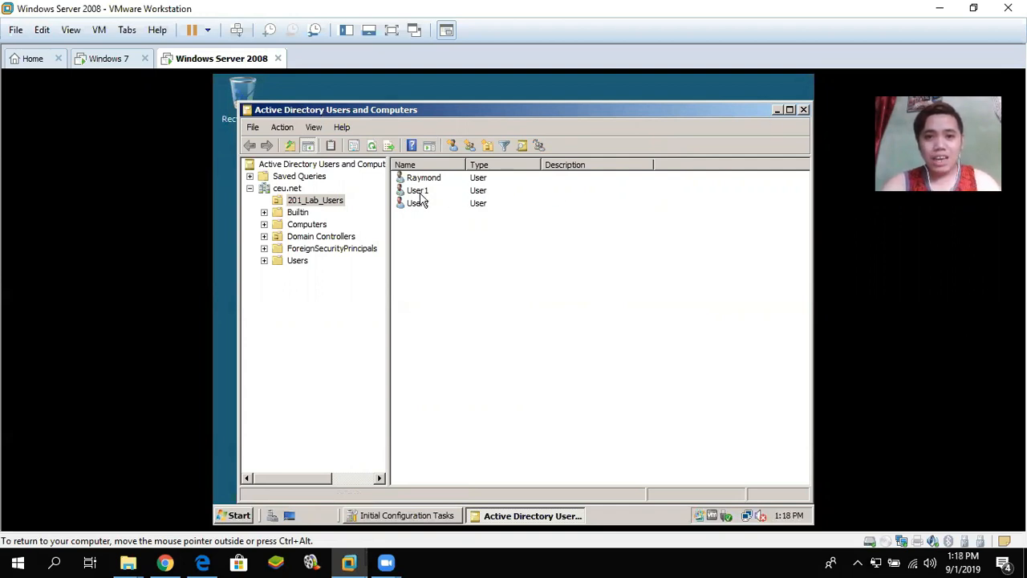
click(778, 108)
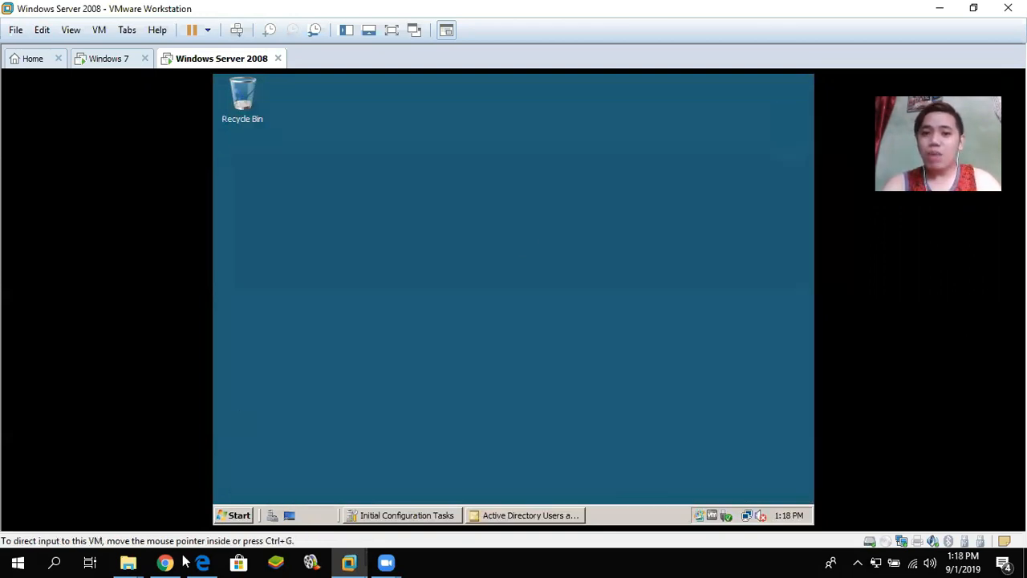
- Confirm the Folder Redirection folder on Redirection (E:) is empty, then return to the Windows 7 VM
click(240, 515)
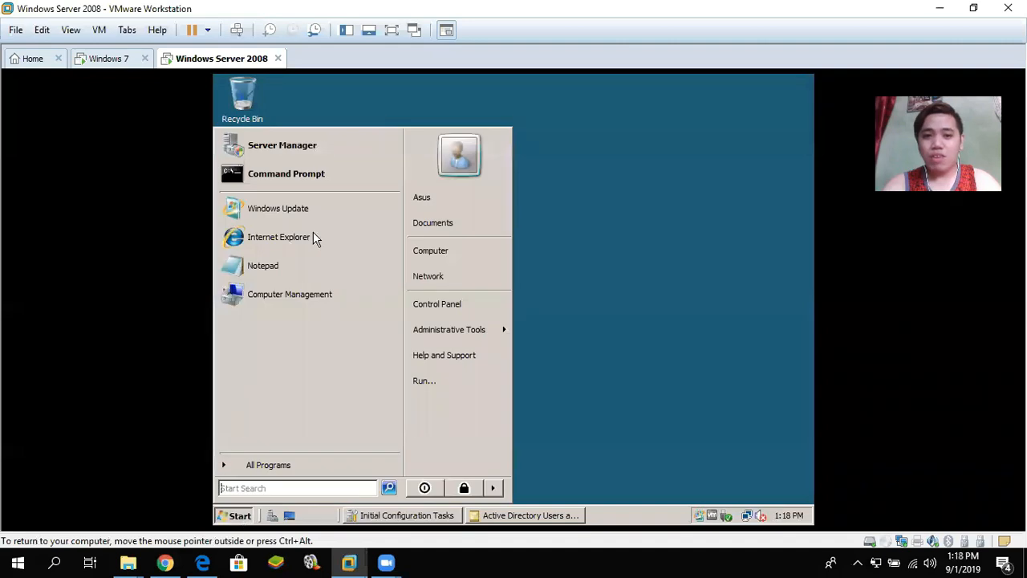
click(454, 250)
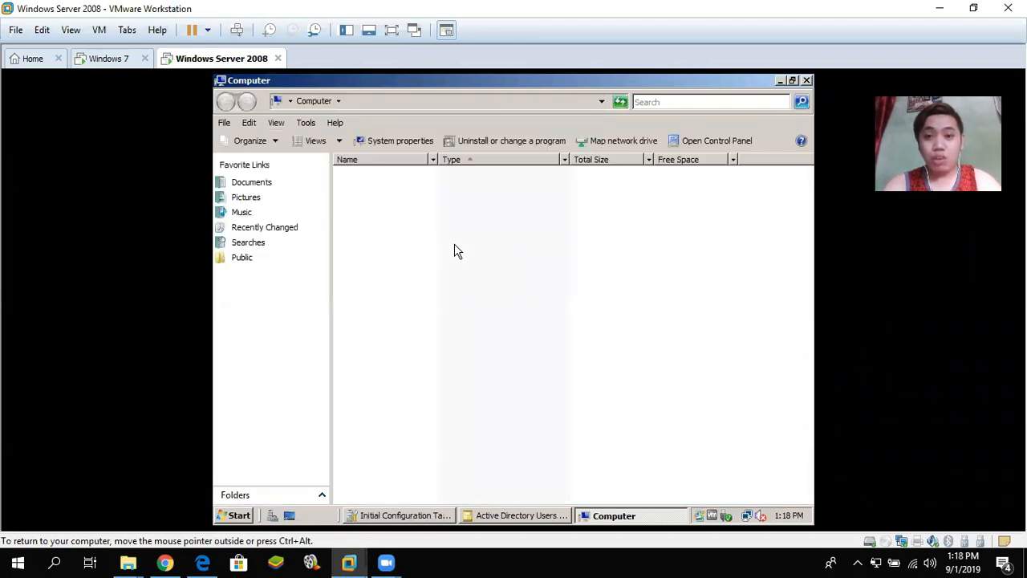
click(386, 210)
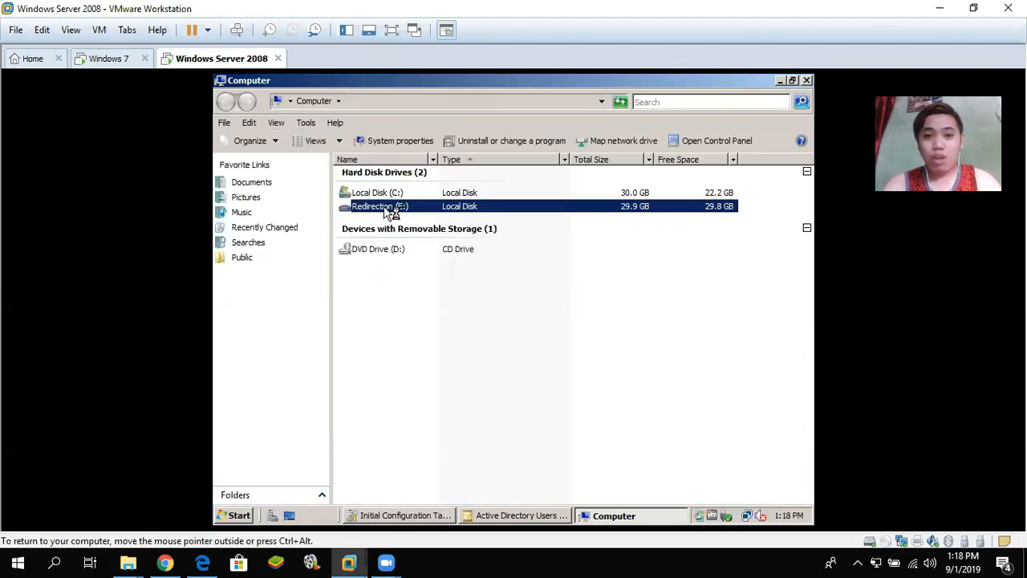
double_click(386, 210)
double_click(373, 172)
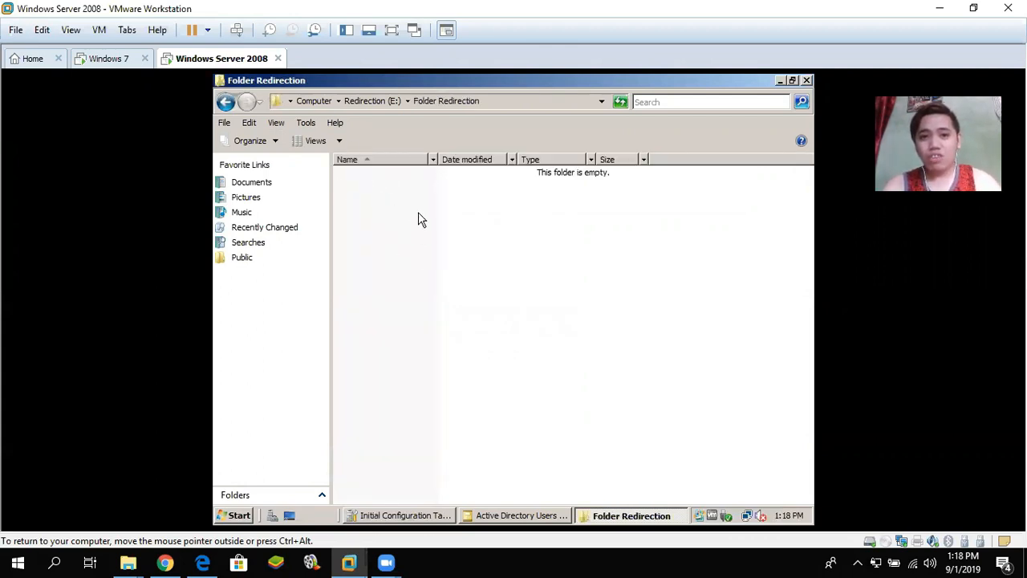
click(105, 61)
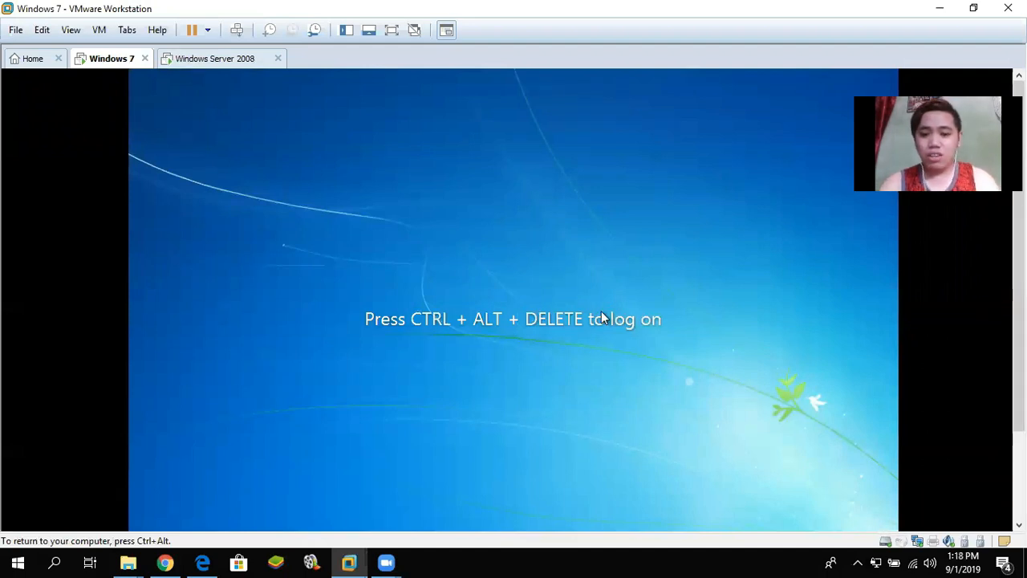
- At the Windows 7 logon, choose Other User and enter User1 with the account password
key(ctrl+alt+Delete)
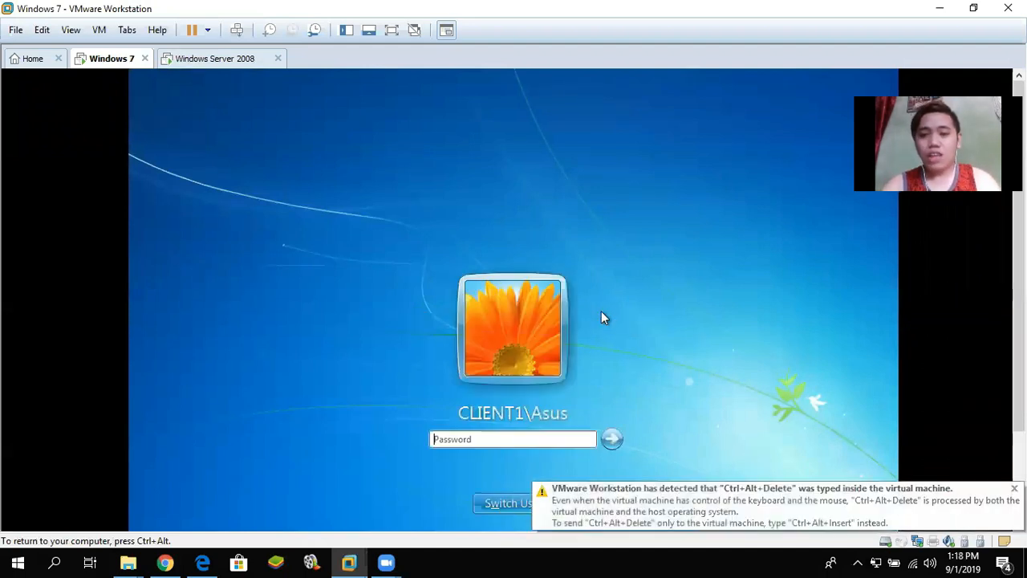
key(ctrl+alt)
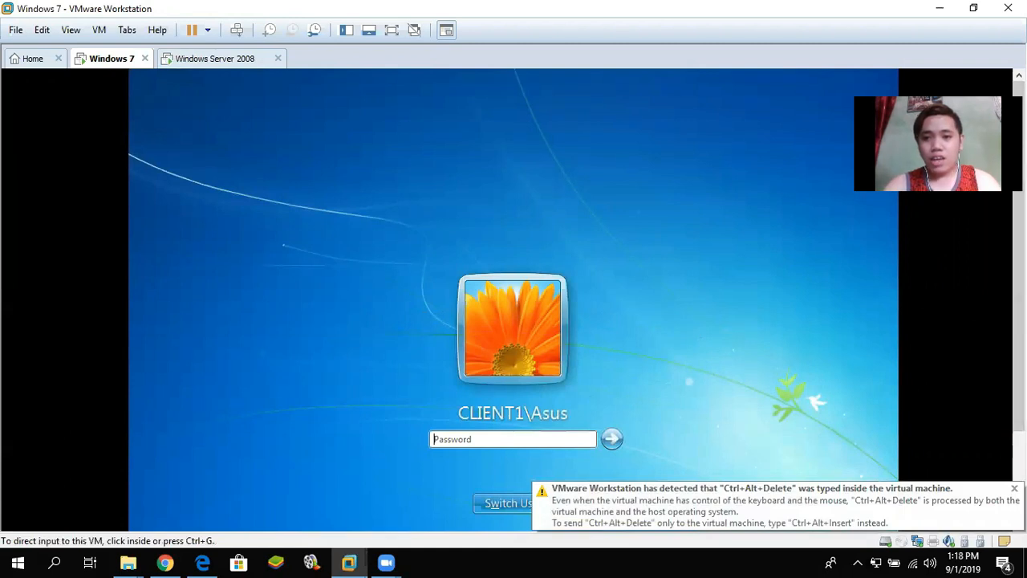
click(499, 509)
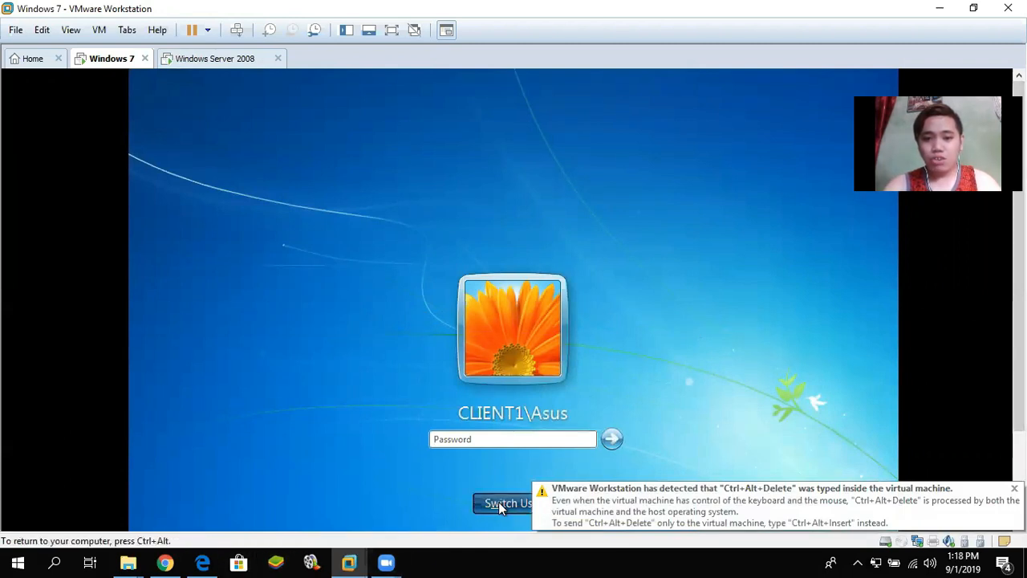
click(499, 504)
click(584, 390)
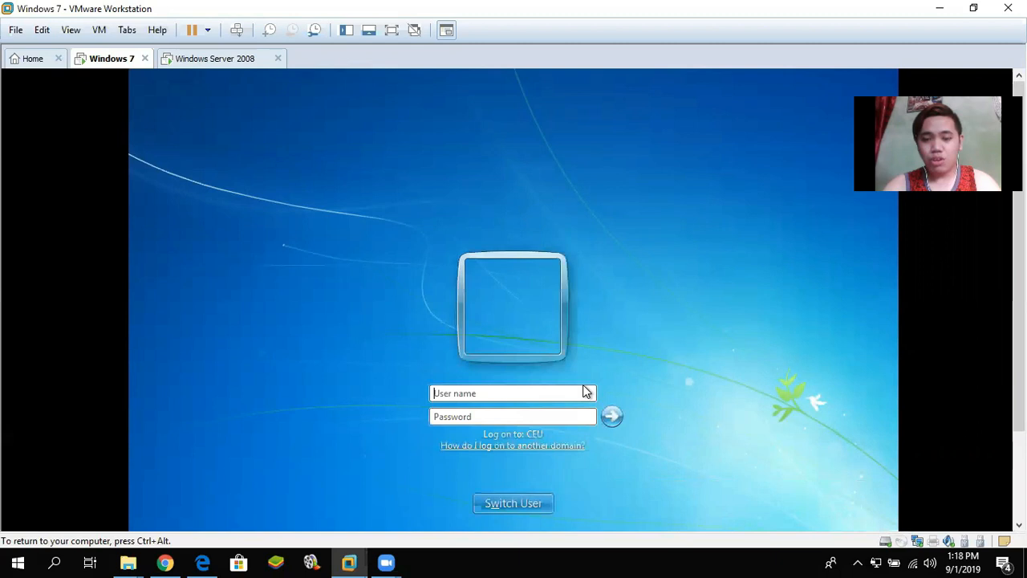
text(User1)
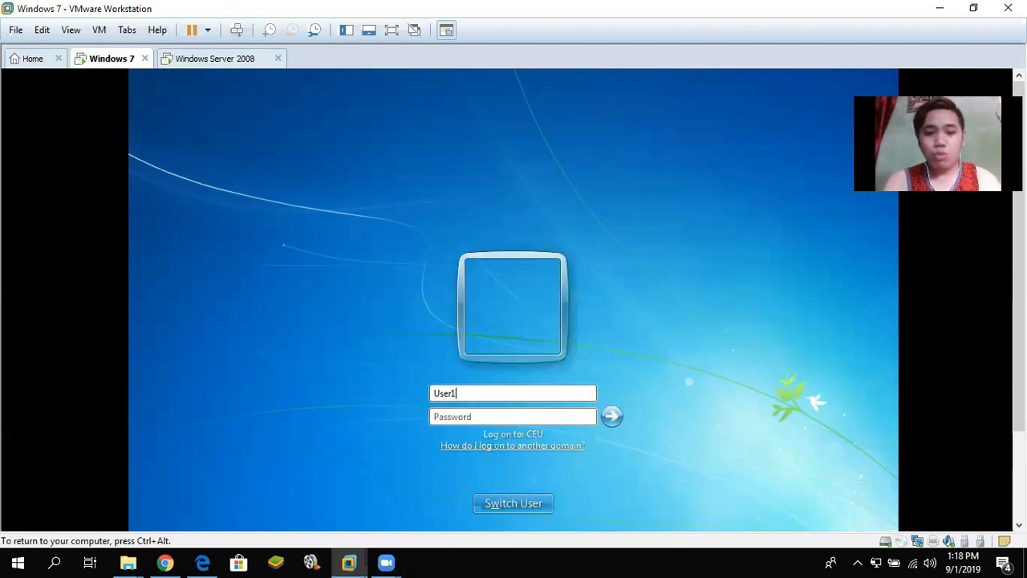
click(512, 416)
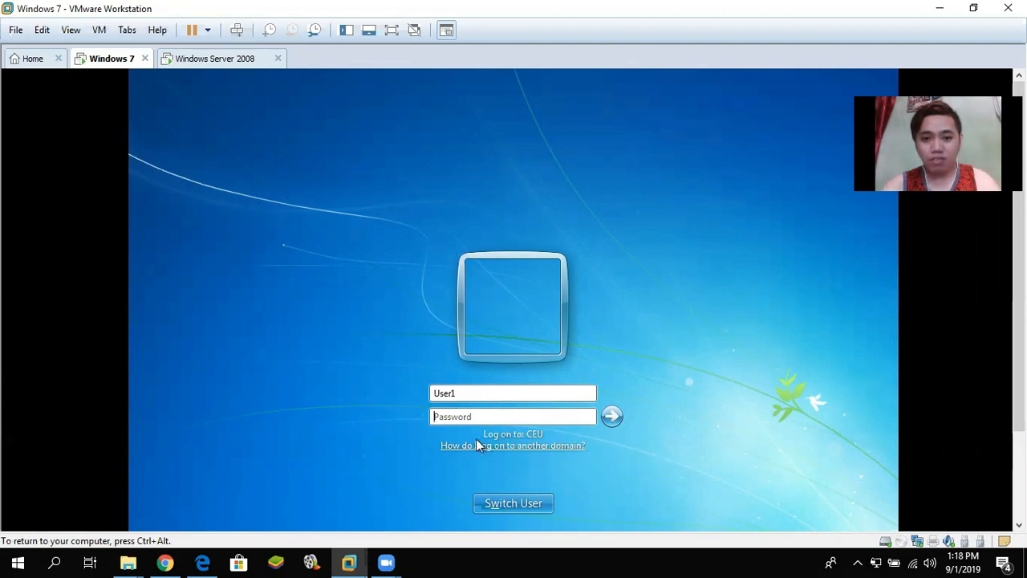
text(P)
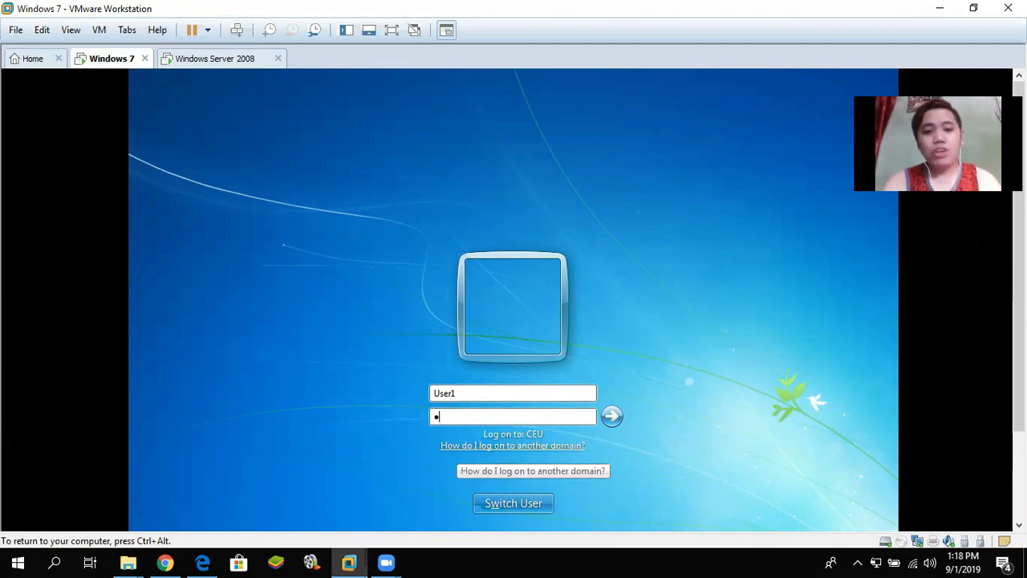
text(assword1234)
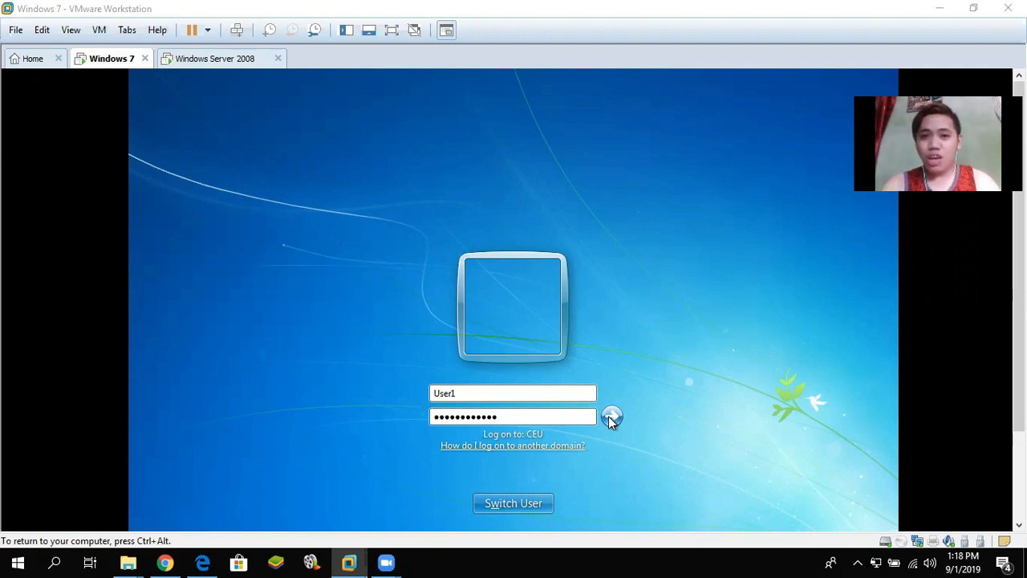
- Submit the User1 logon, dismiss the 'no logon servers' error, and return to the Password box
click(610, 417)
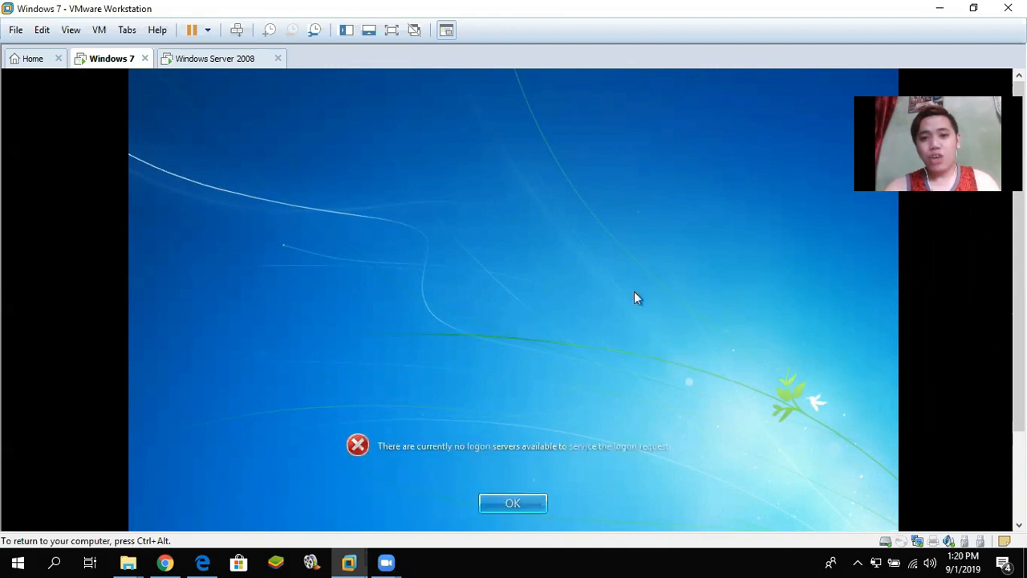
click(520, 504)
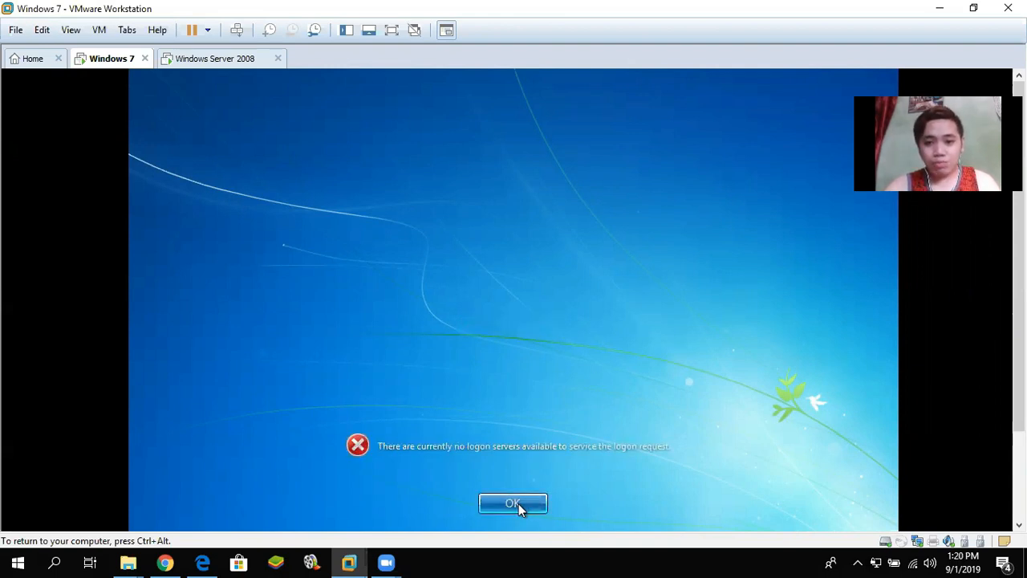
click(462, 419)
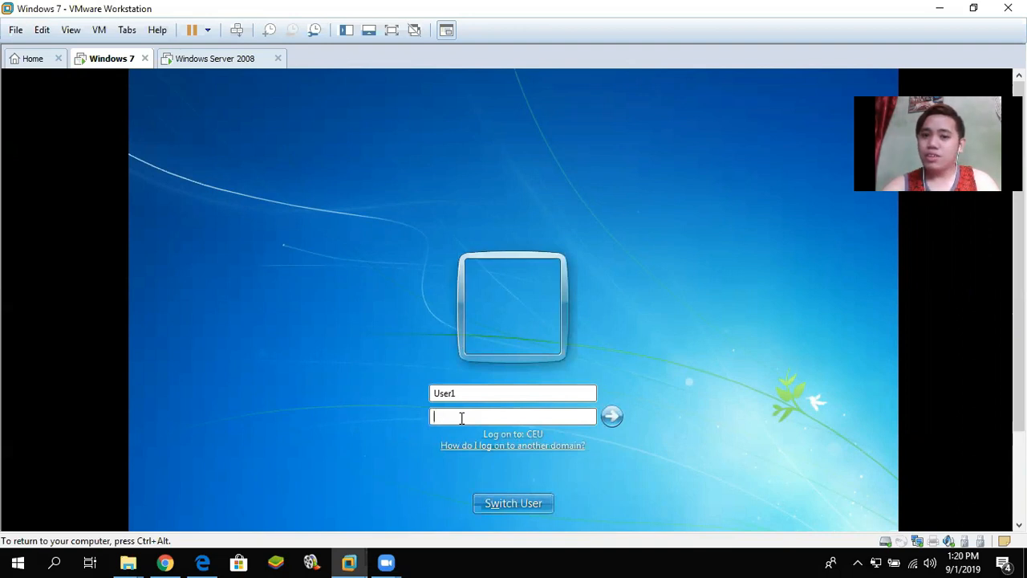
- Check User1's signed-in Windows 7 desktop and Start menu, then switch to the Windows Server 2008 VM
key(ctrl+alt)
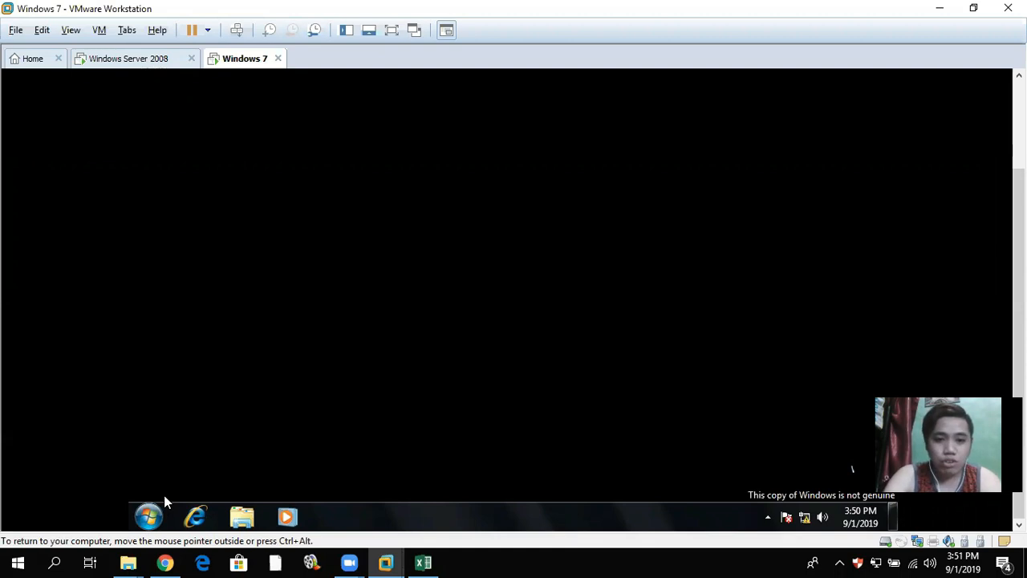
key(ctrl+alt)
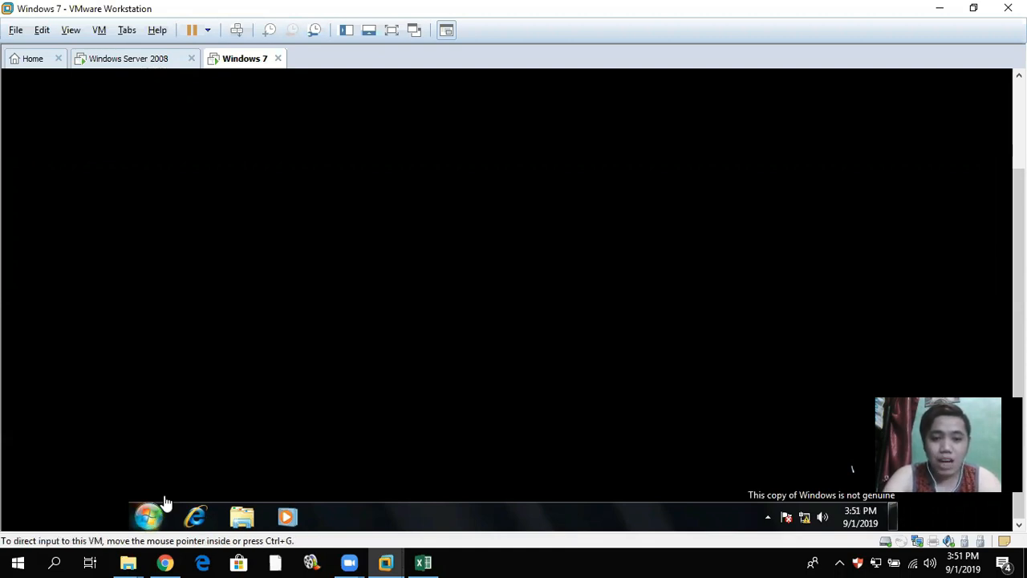
click(165, 501)
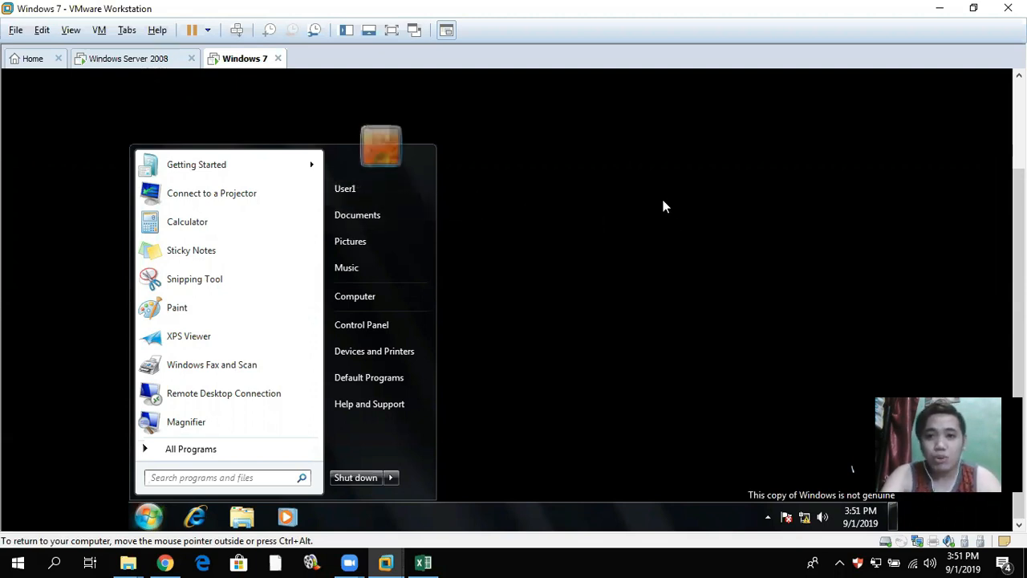
click(663, 206)
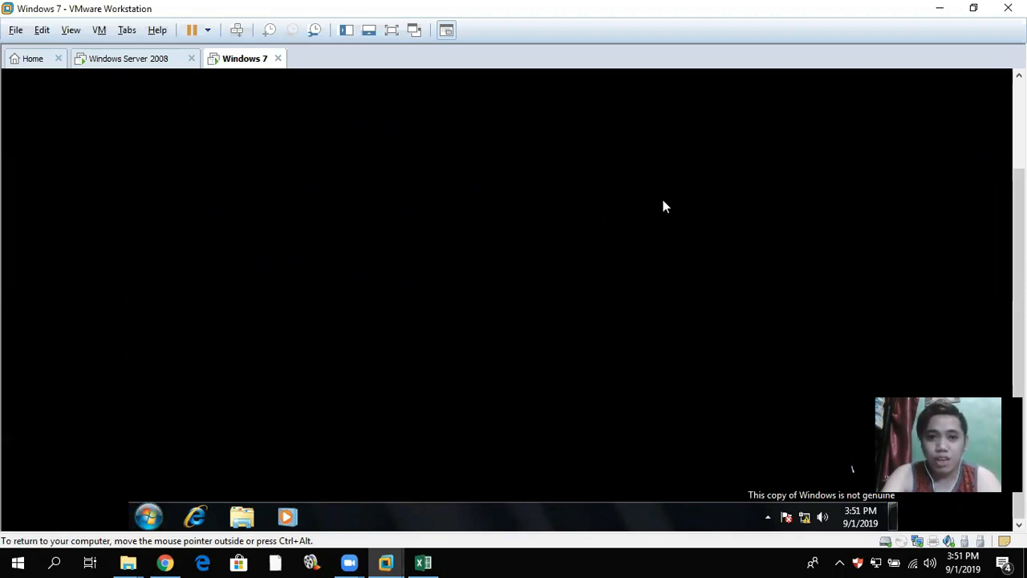
click(113, 57)
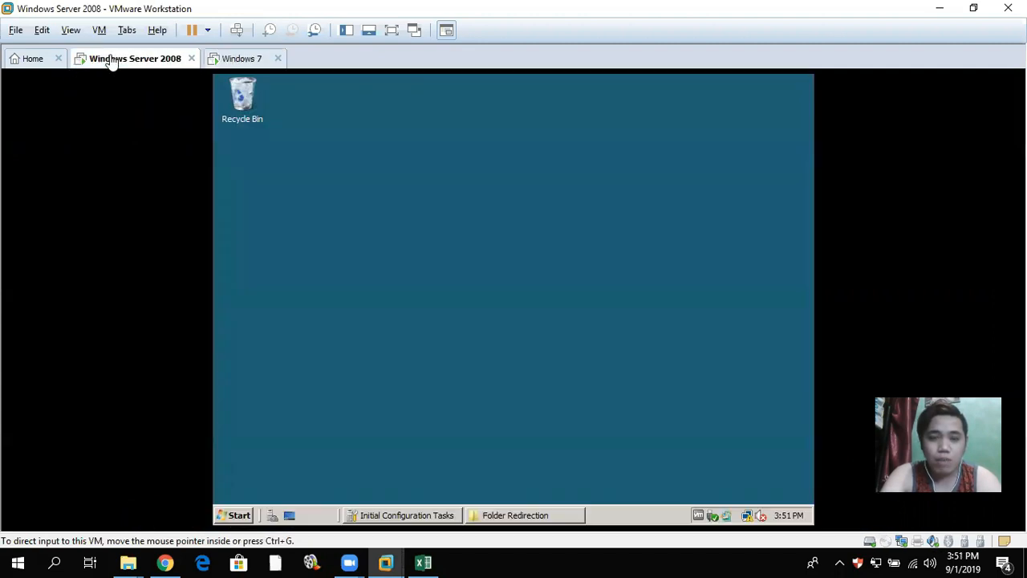
- On the server, open the Folder Redirection share on the Redirection (E:) drive
click(235, 514)
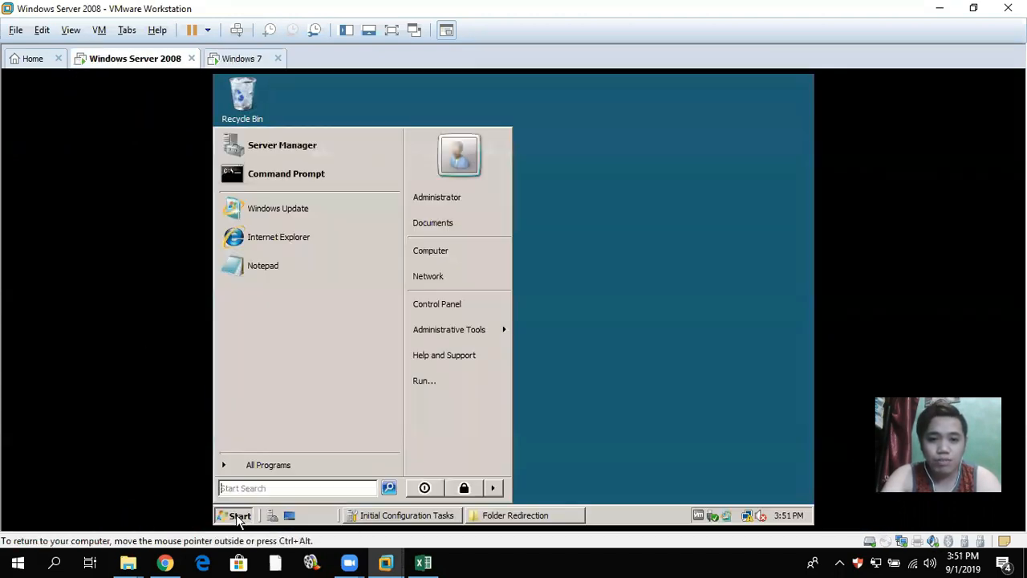
click(467, 252)
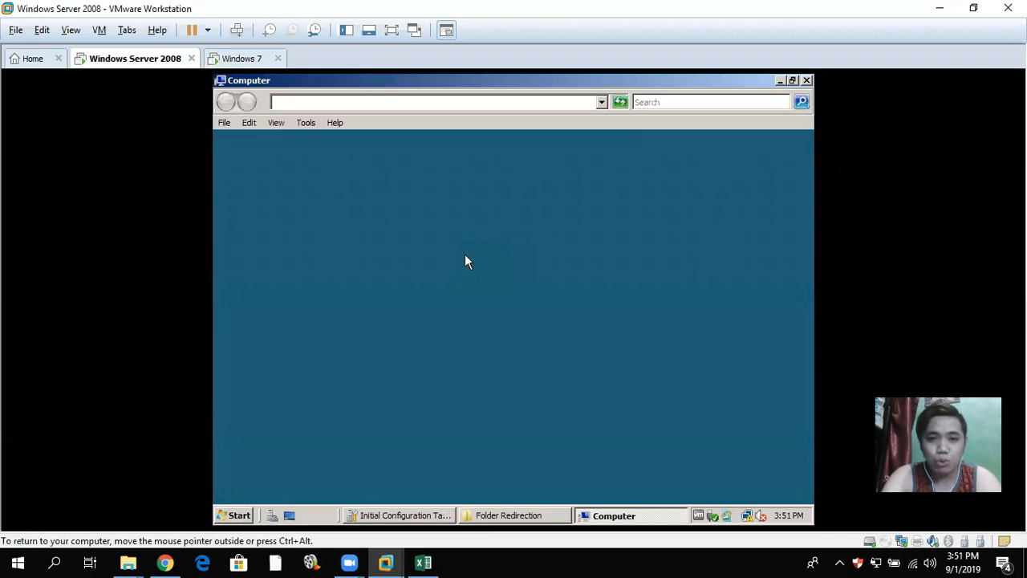
double_click(388, 210)
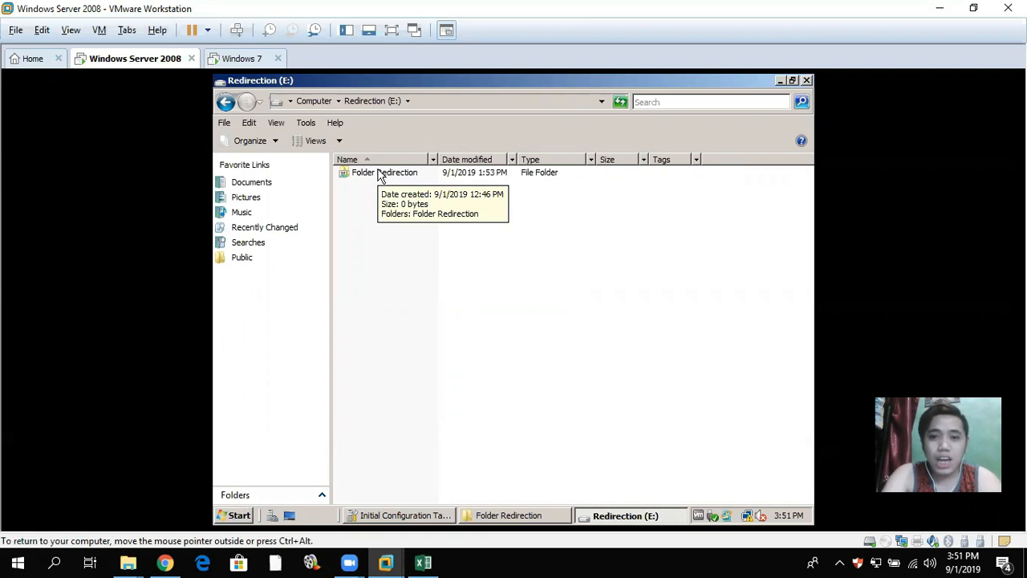
double_click(381, 174)
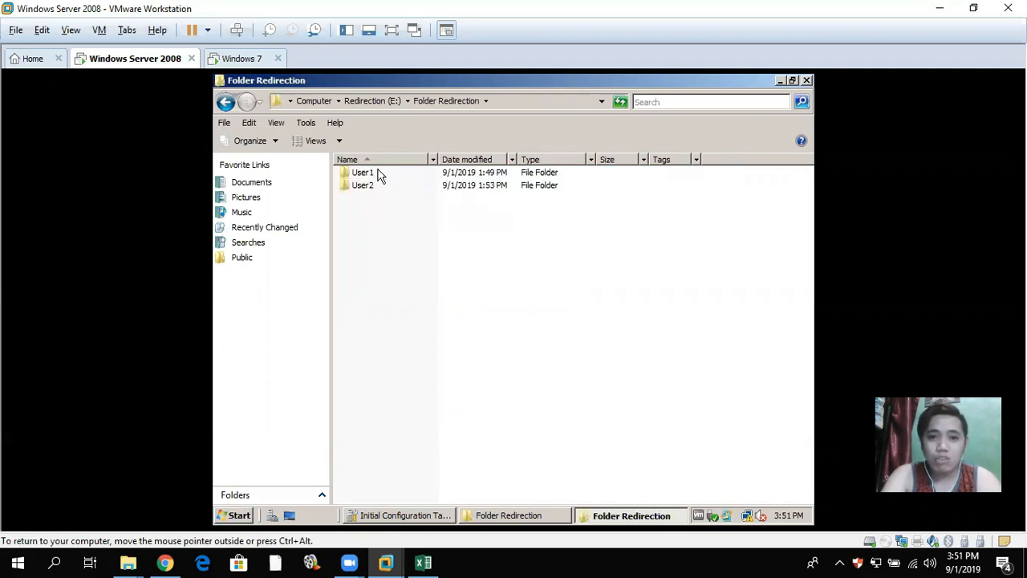
- Open User1's empty redirected Desktop folder, then return to the Windows 7 VM
click(361, 175)
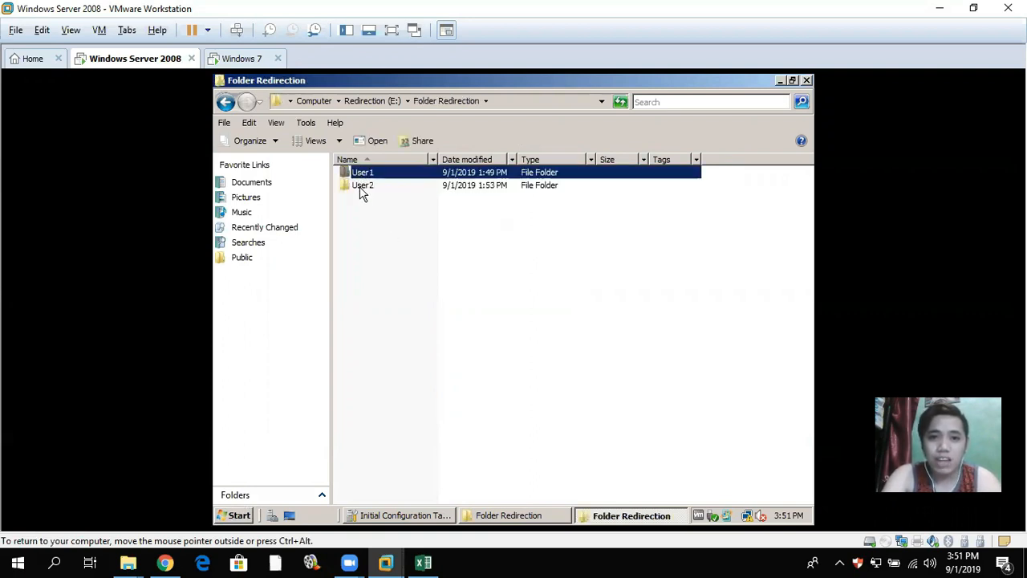
click(361, 187)
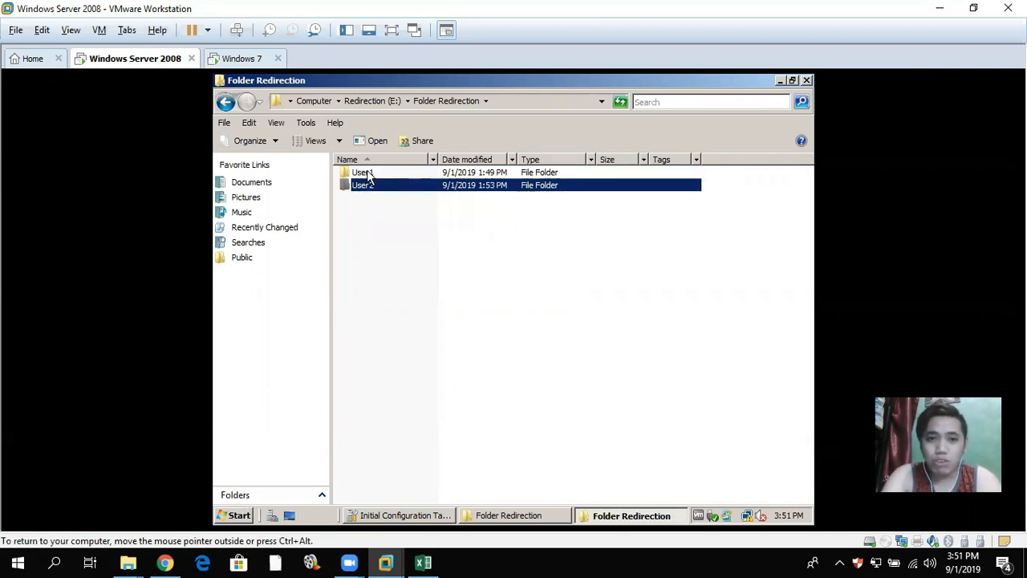
double_click(369, 177)
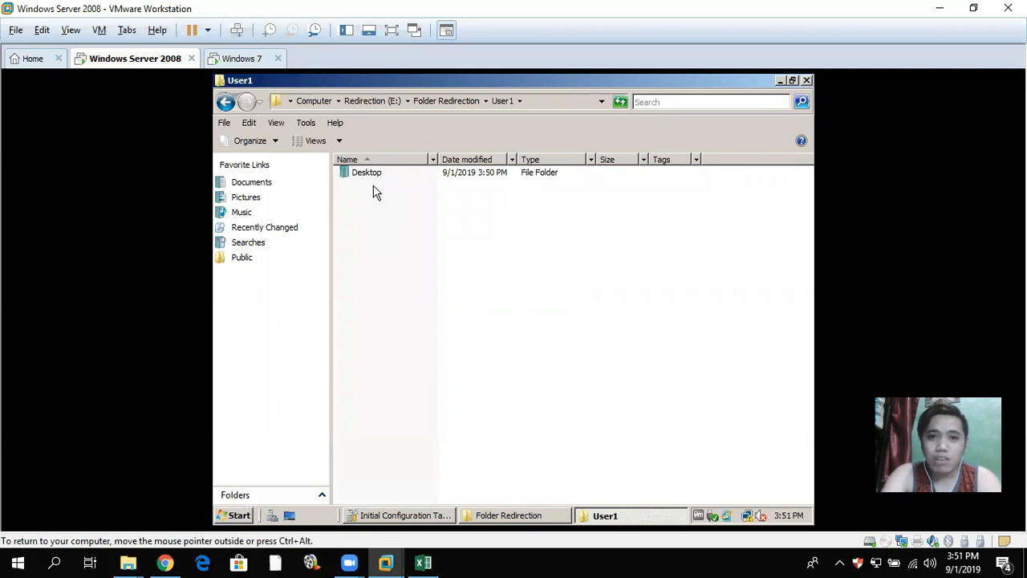
double_click(374, 174)
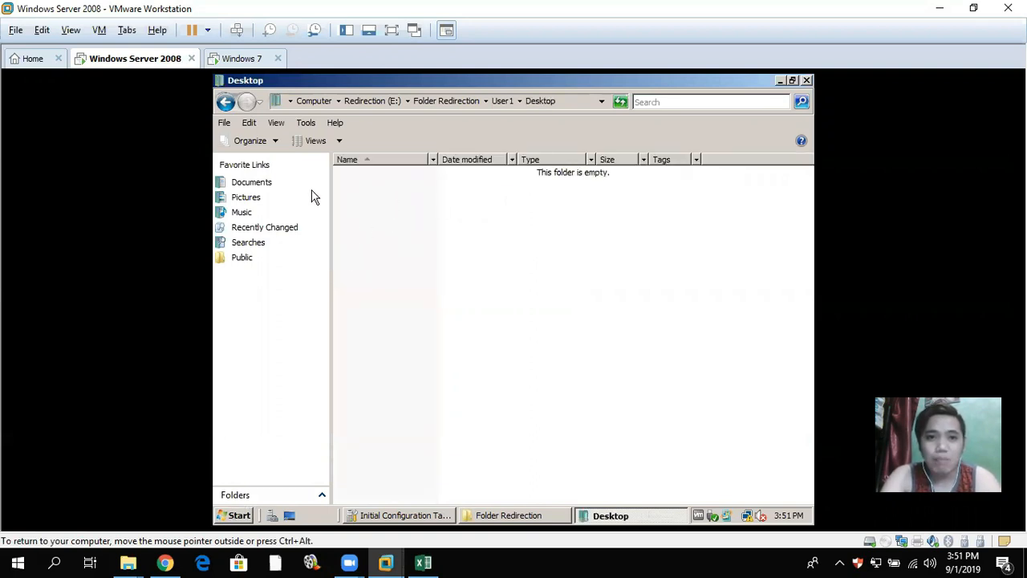
click(240, 59)
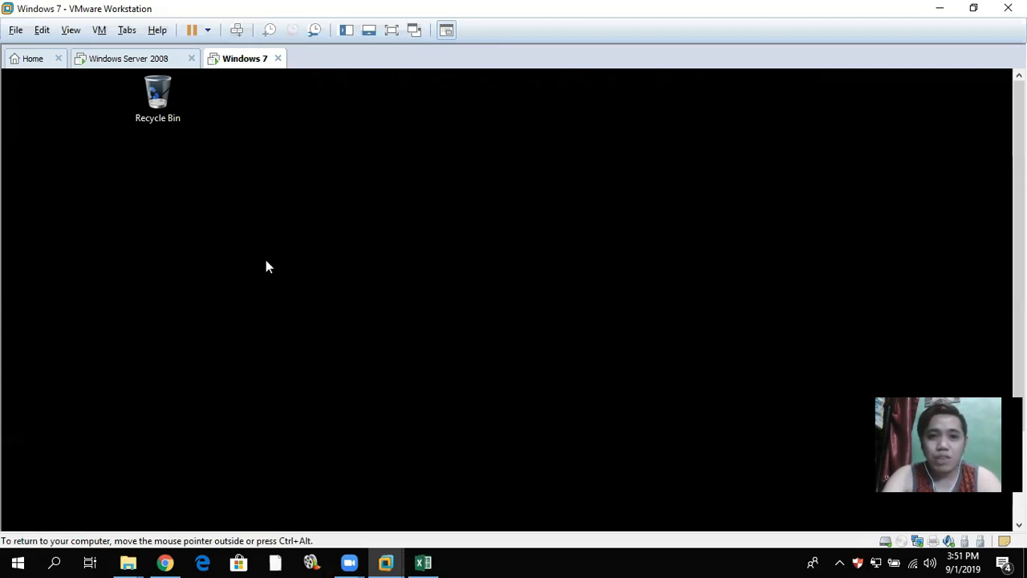
- Create a folder named 'raymond' on User1's desktop and drag it just below the Recycle Bin
right_click(182, 213)
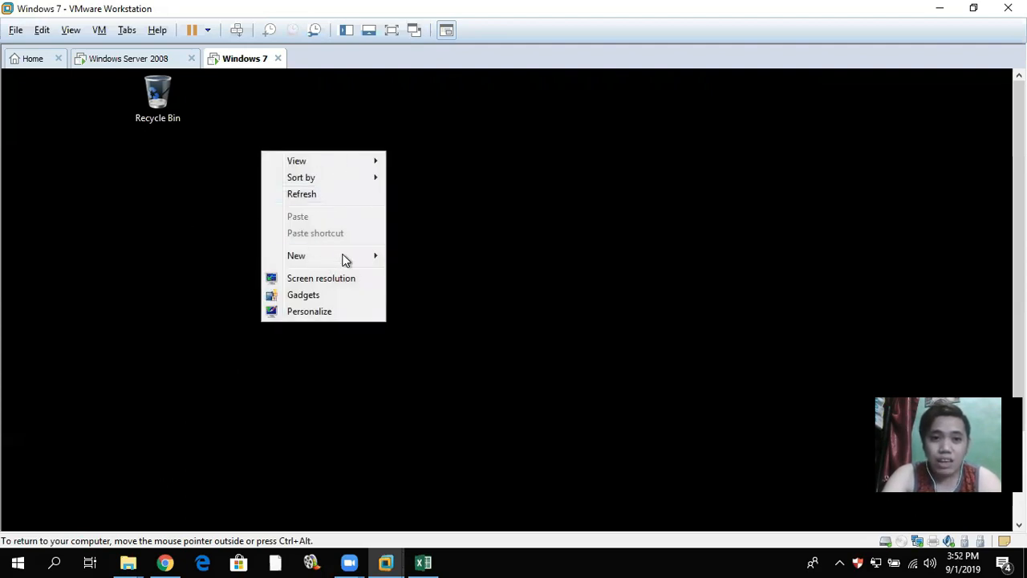
mouse_move(343, 260)
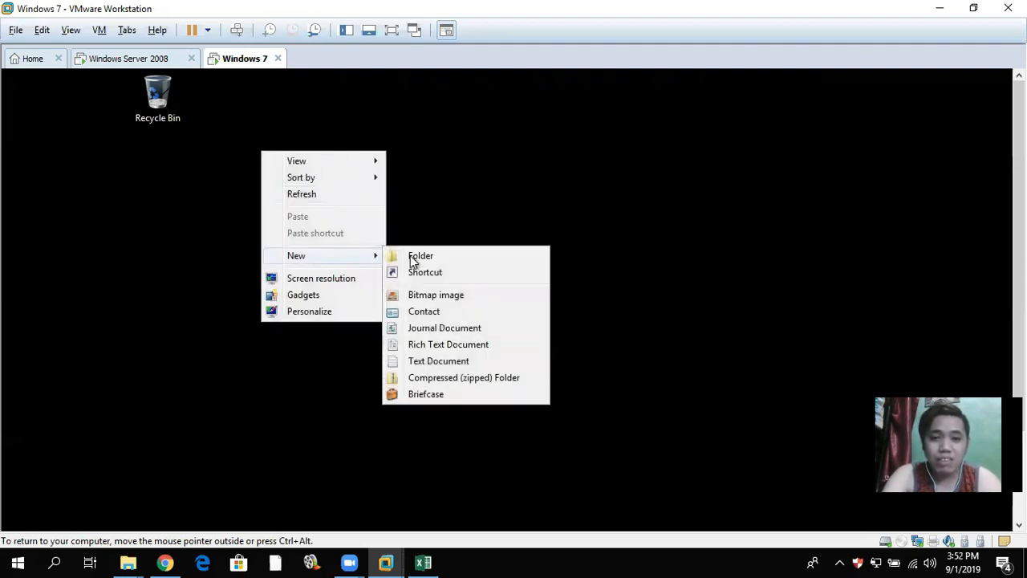
click(455, 257)
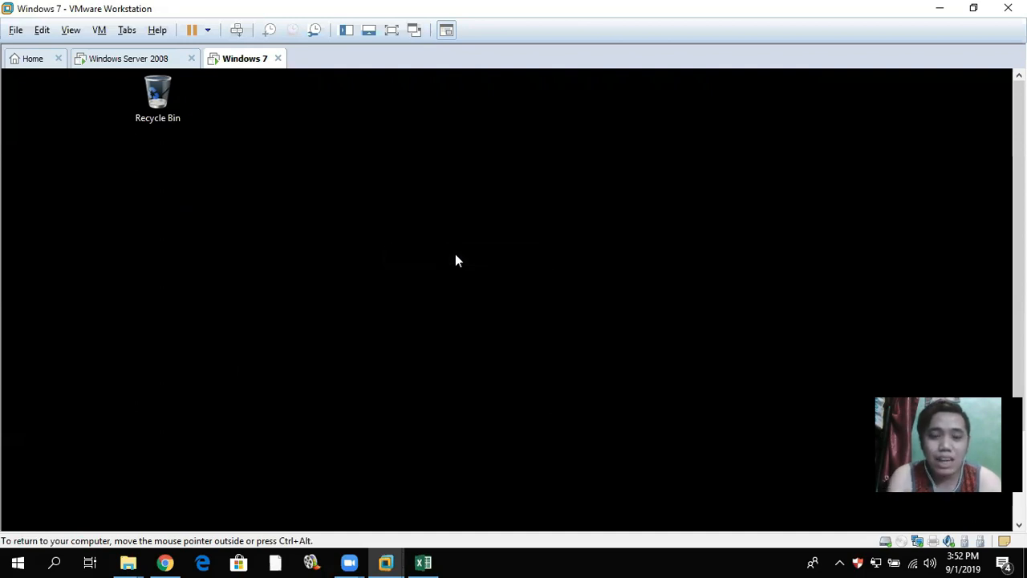
text(raymond)
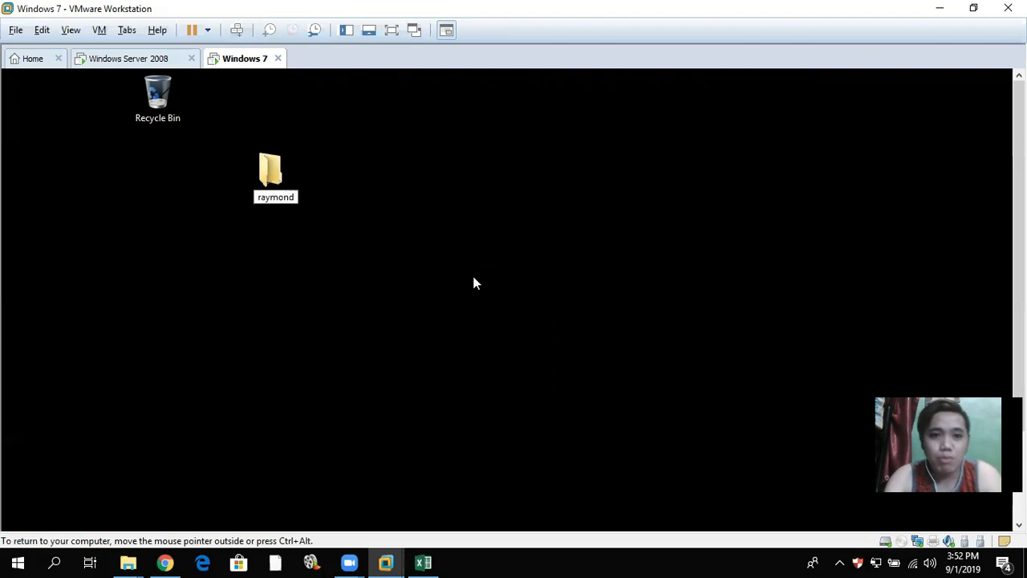
key(Return)
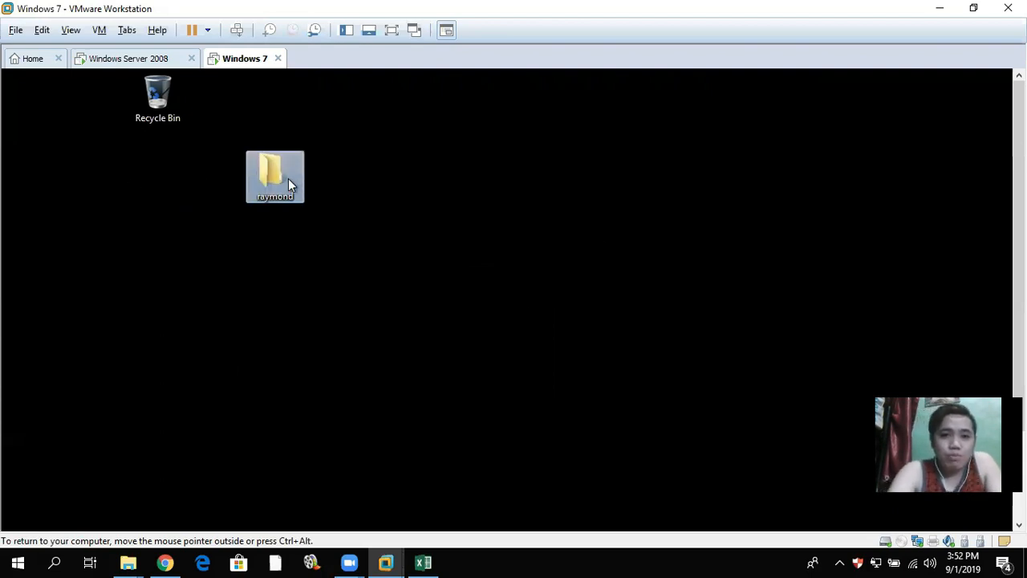
drag(145, 179, 153, 180)
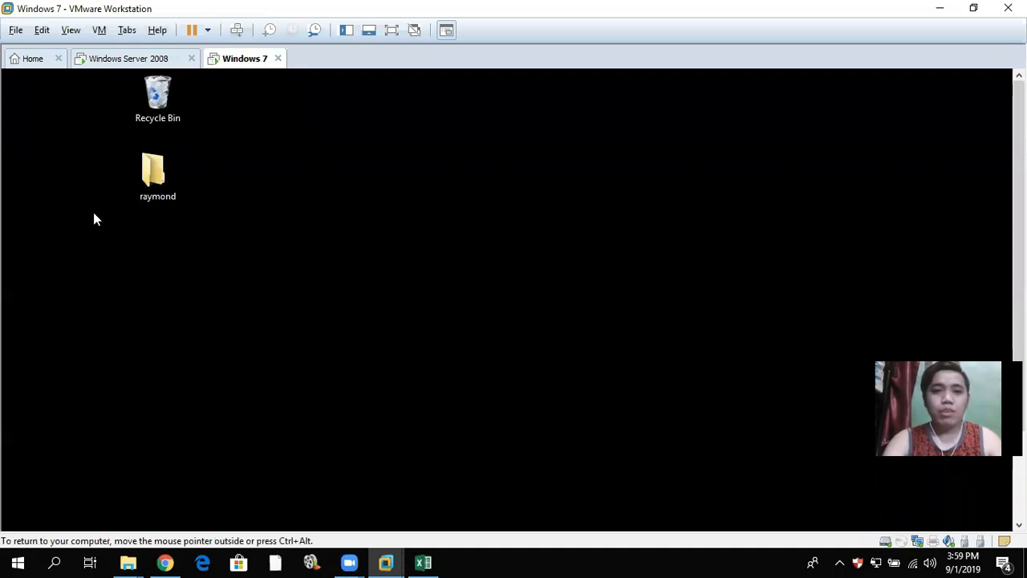
- Switch to the Windows Server 2008 VM and restore the Folder Redirection window
key(ctrl+alt)
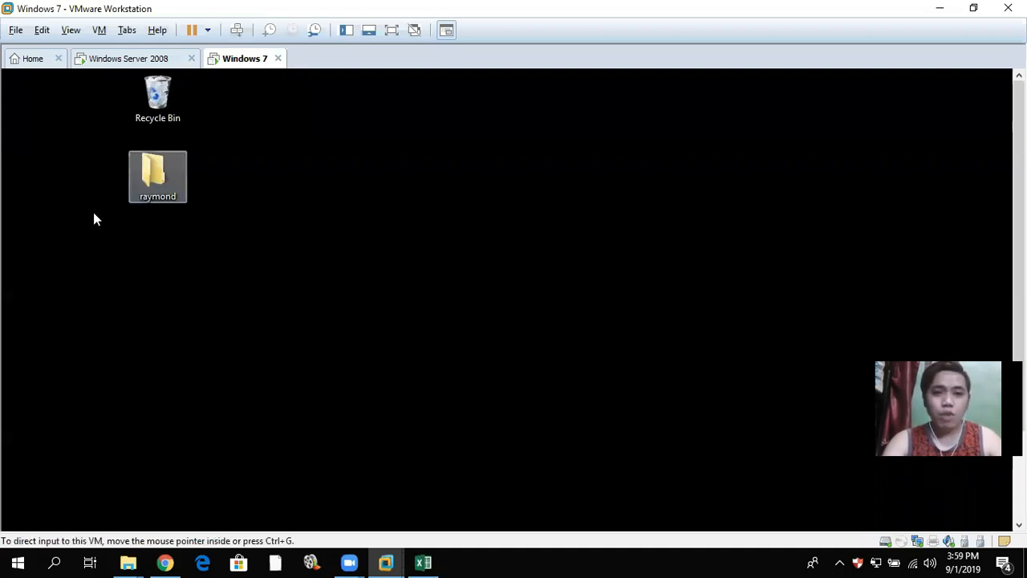
click(94, 214)
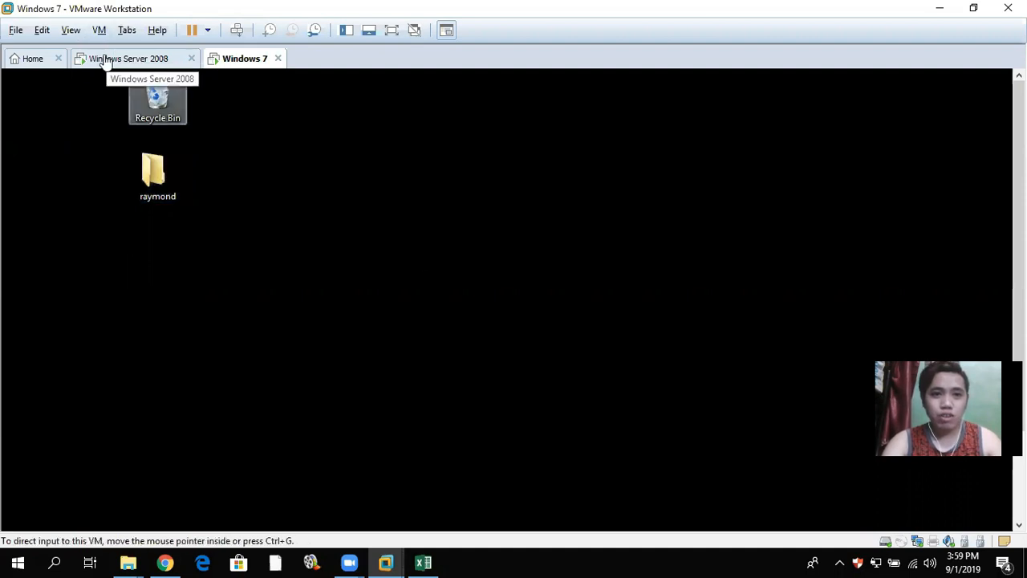
click(104, 61)
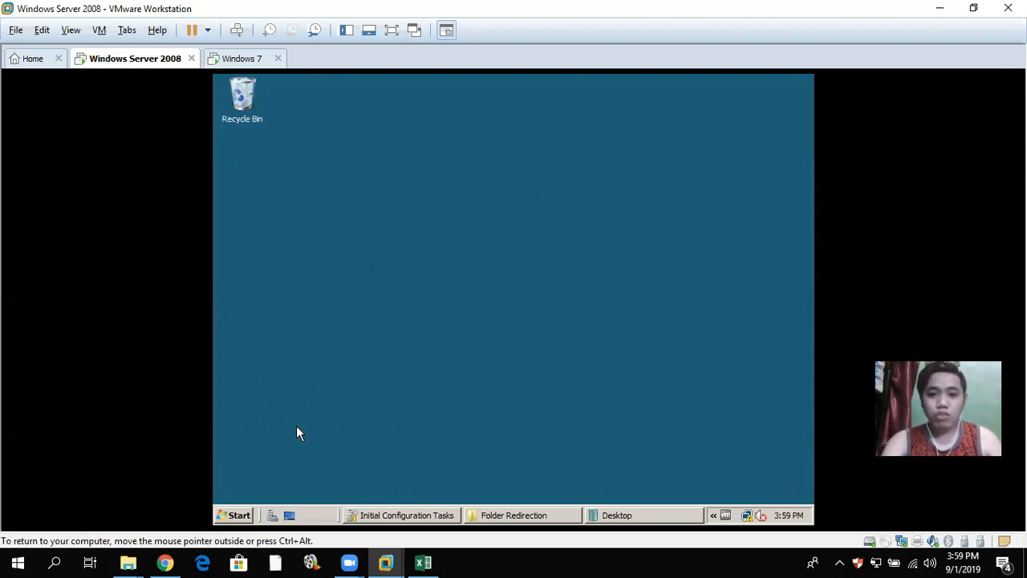
click(528, 515)
click(399, 228)
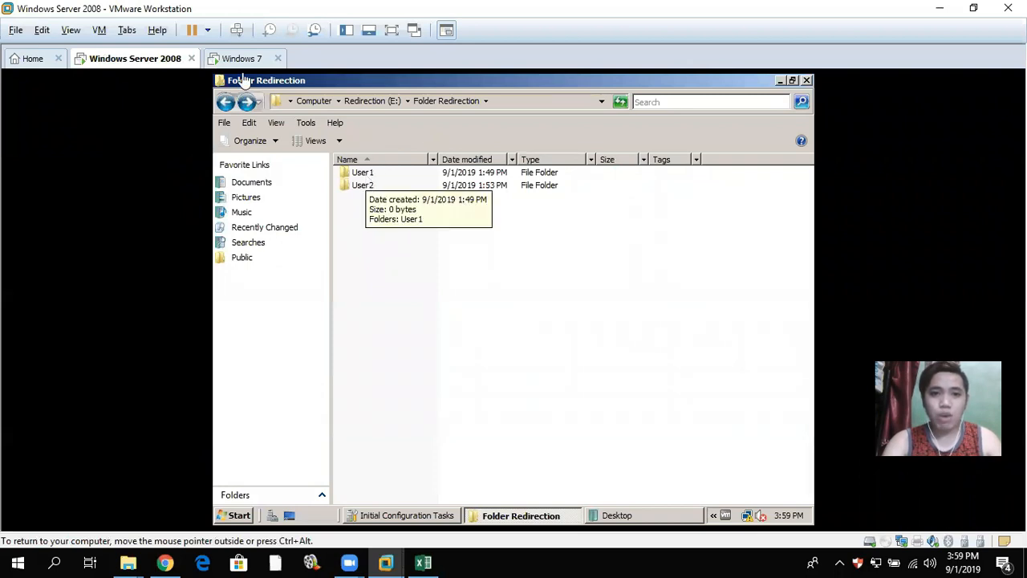
- Briefly check the Windows 7 Start menu, then return to the server VM
click(242, 60)
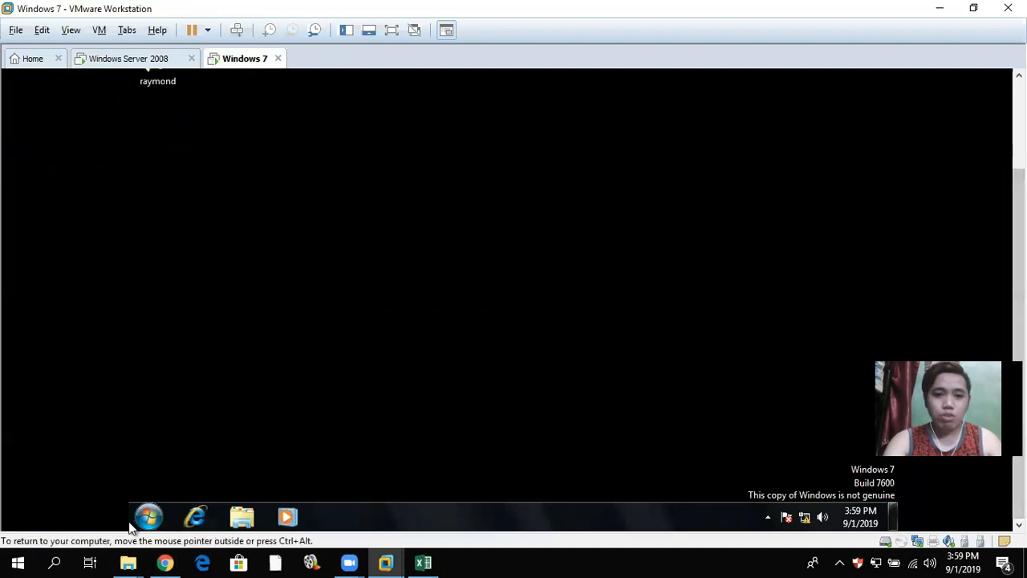
click(147, 519)
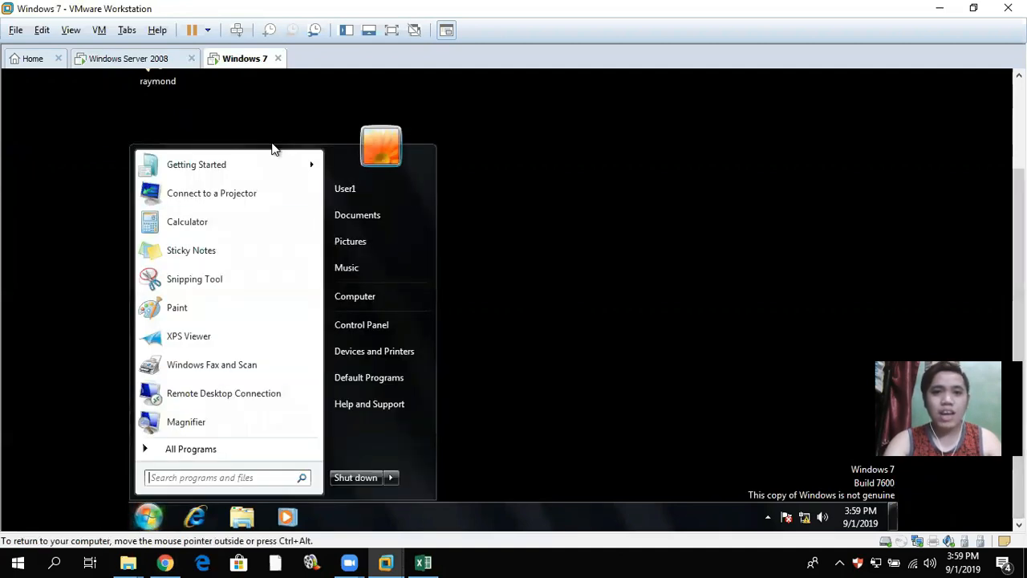
click(443, 218)
click(128, 59)
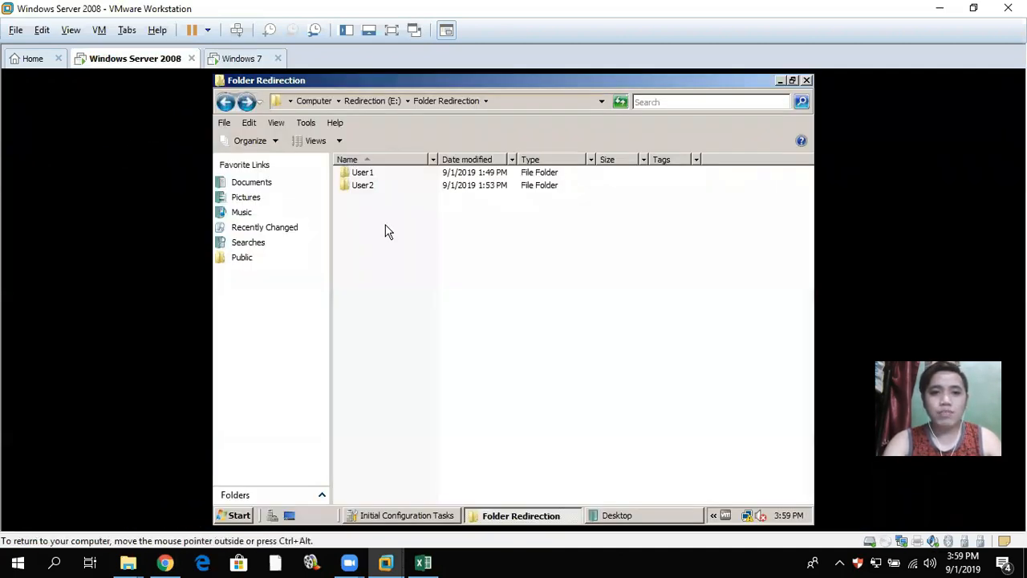
- Open User1\Desktop on the server, confirm the raymond folder is there, and return to Windows 7
double_click(372, 175)
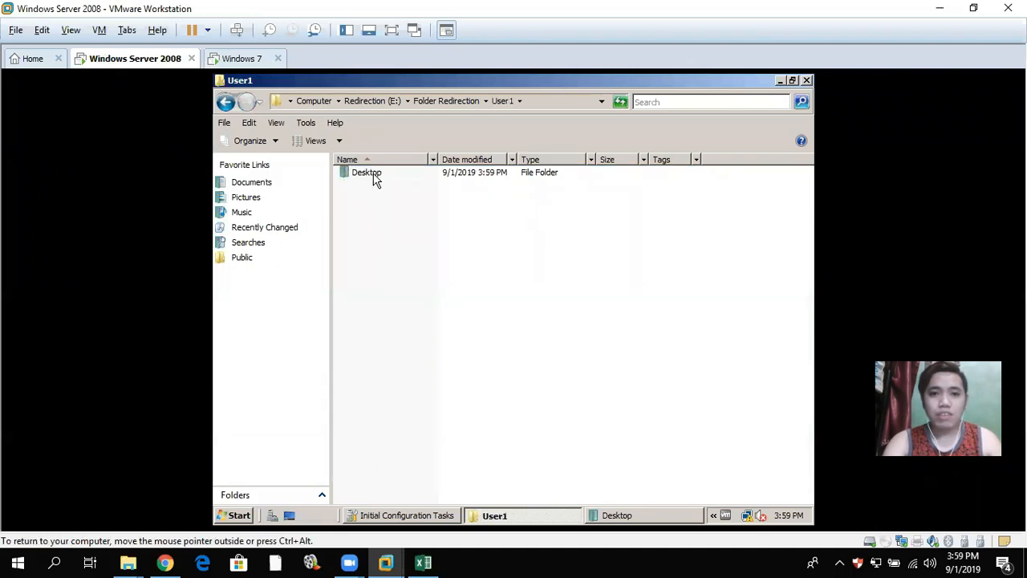
double_click(374, 175)
click(338, 175)
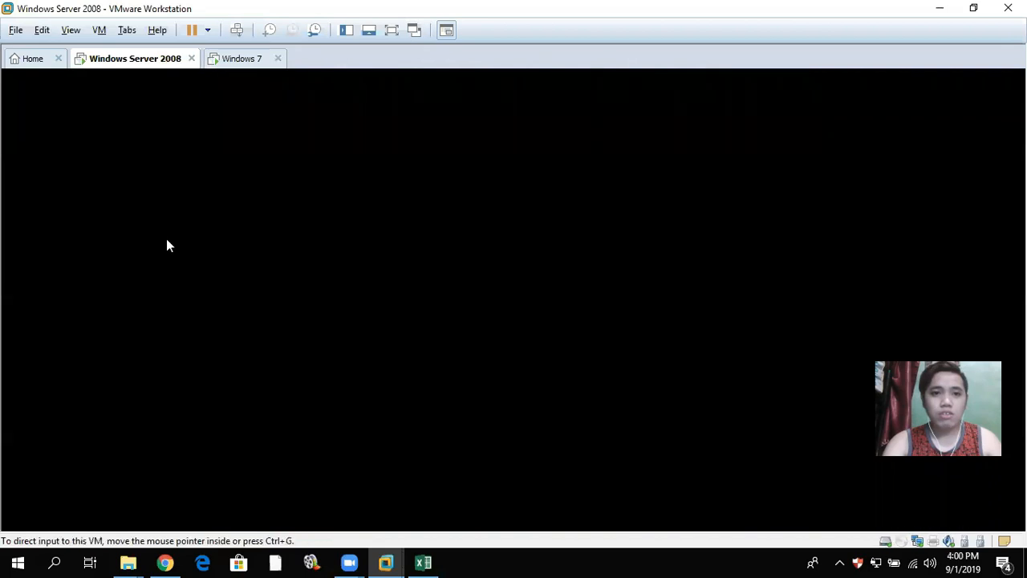
click(242, 58)
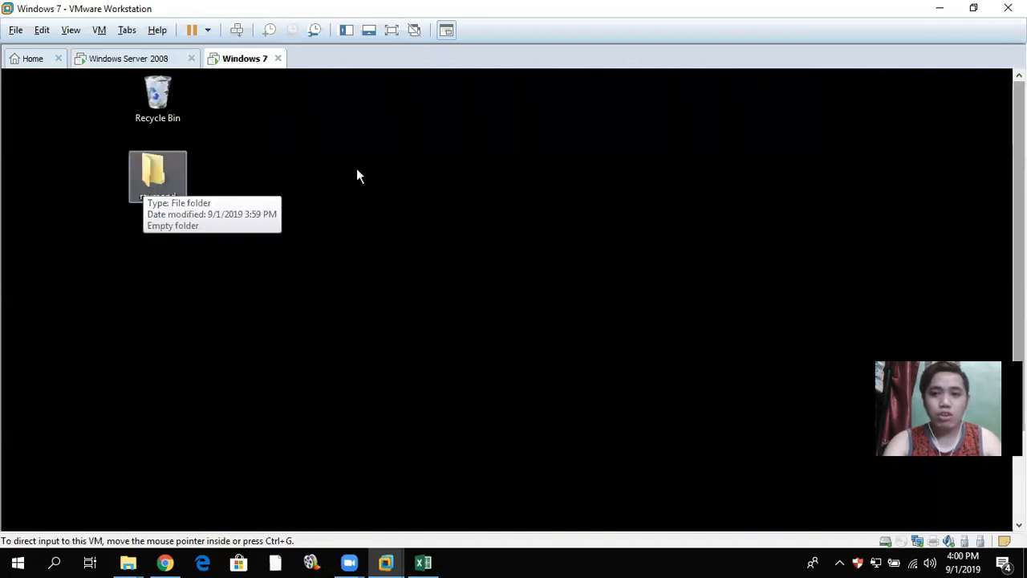
- Create a folder named 'peralta' on the Windows 7 desktop and switch to the server VM
click(356, 183)
right_click(338, 178)
mouse_move(414, 299)
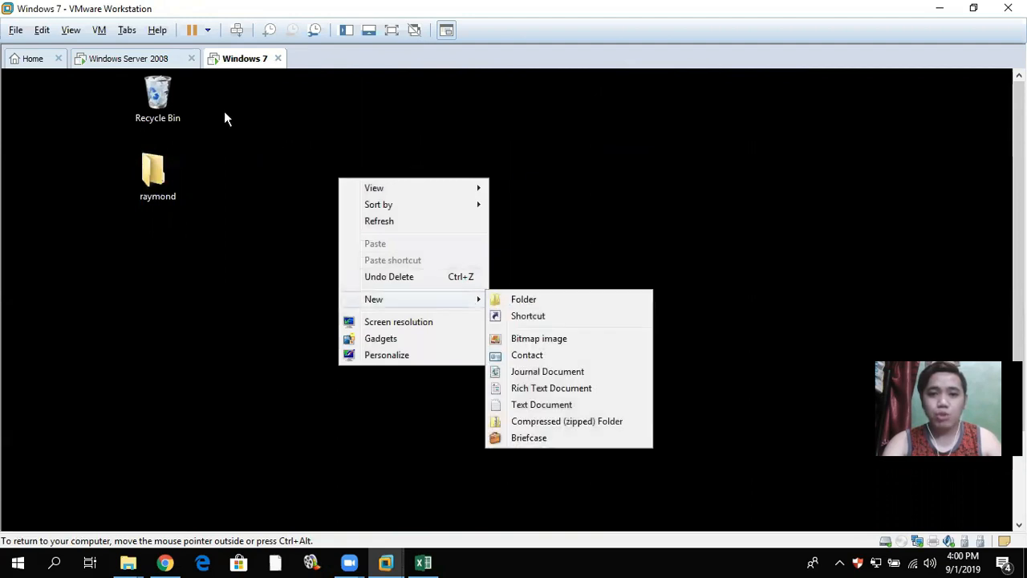
click(524, 299)
text(peralta)
key(Return)
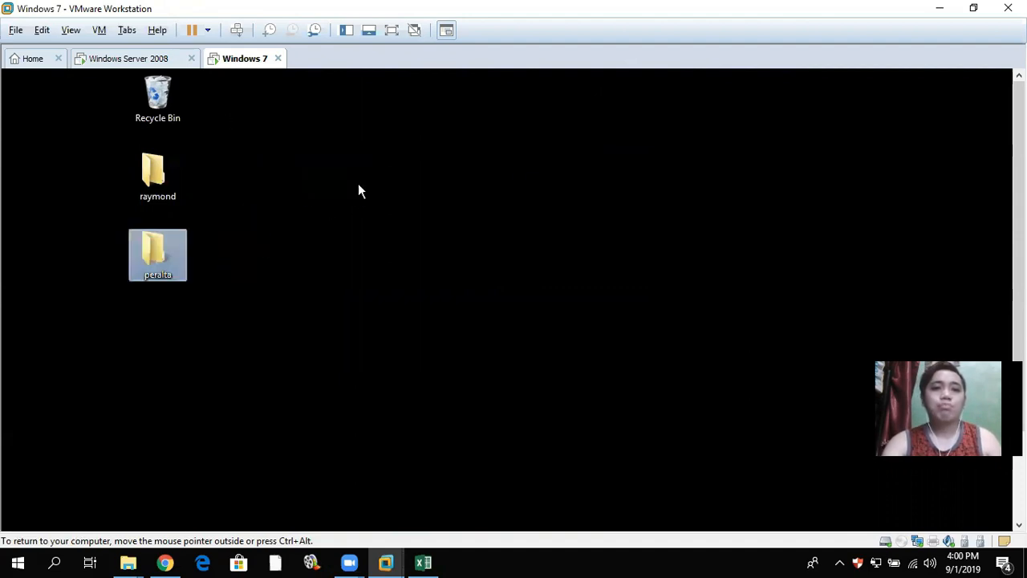
key(ctrl+alt+Left)
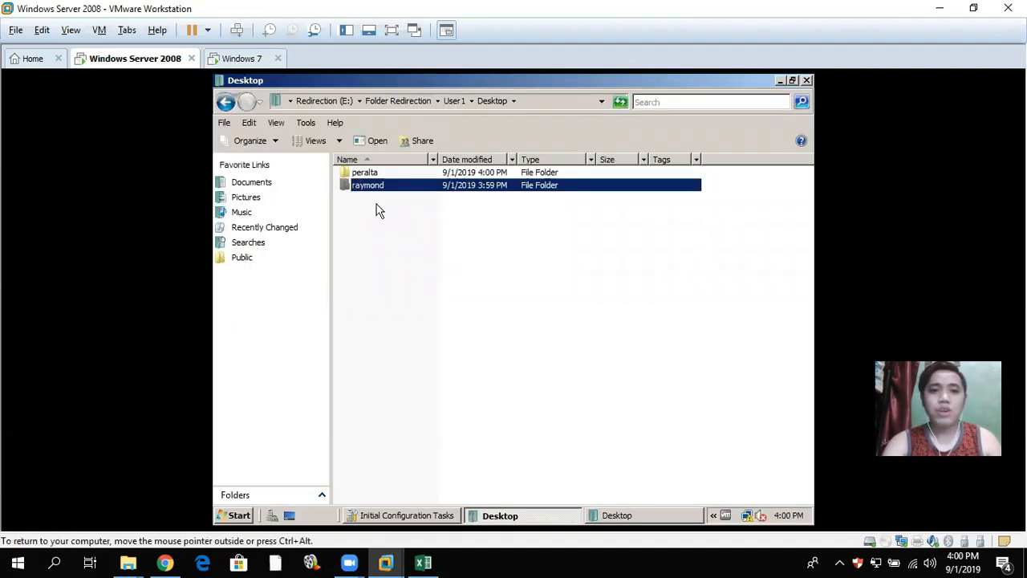
- Confirm peralta and raymond are listed in User1\Desktop, then go back up to Folder Redirection
click(376, 208)
click(365, 174)
key(Down)
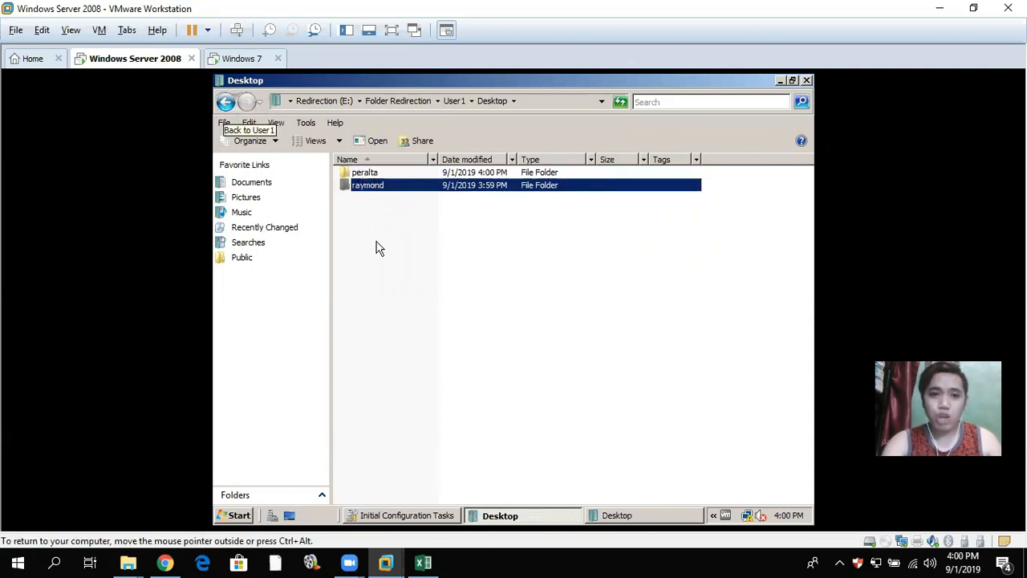
key(BackSpace)
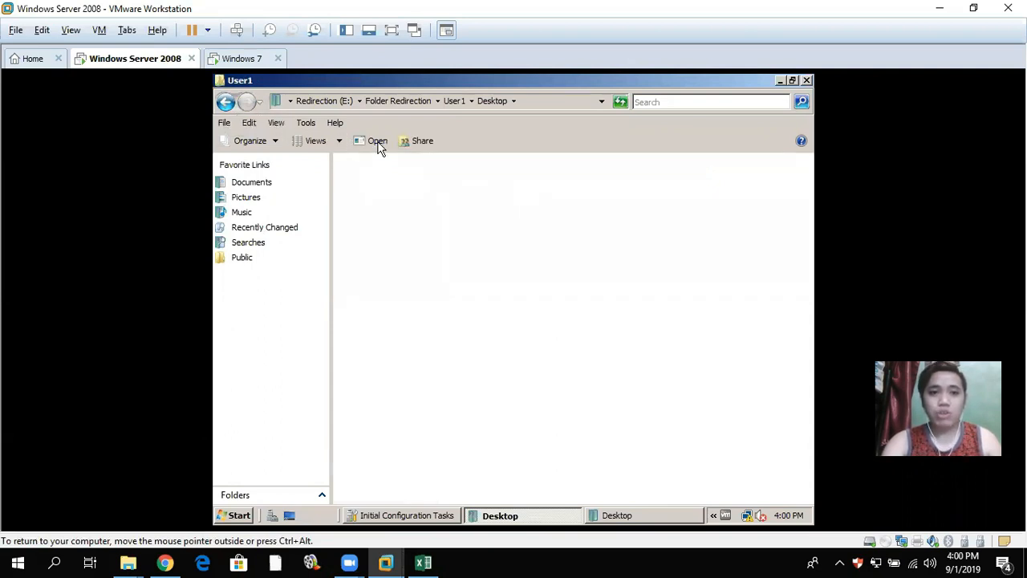
key(BackSpace)
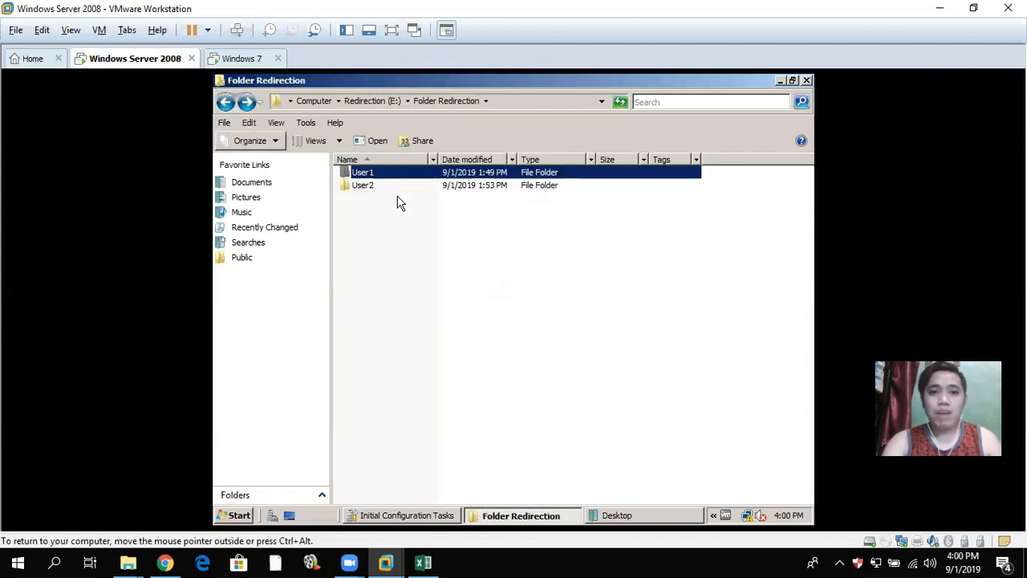
- Inspect User2\Desktop, navigate back up to Redirection (E:), and return to the Windows 7 VM
key(Down)
key(Return)
key(Down)
key(Return)
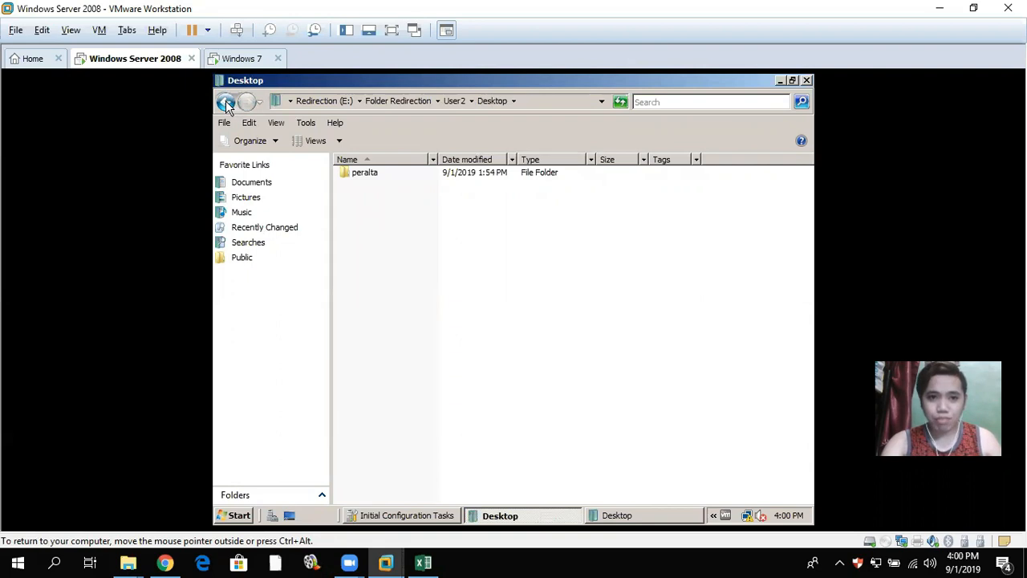
click(227, 104)
click(227, 103)
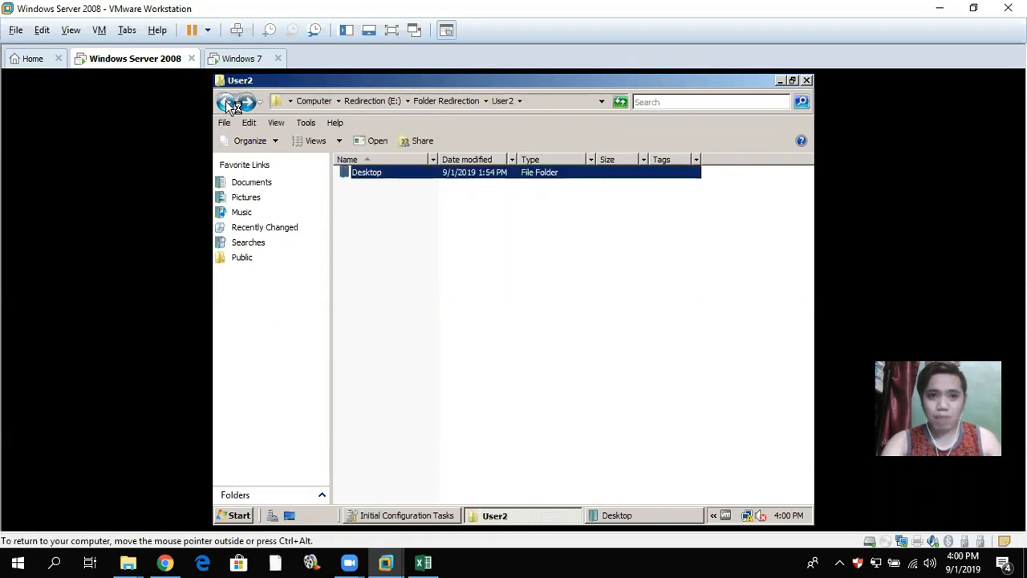
click(227, 103)
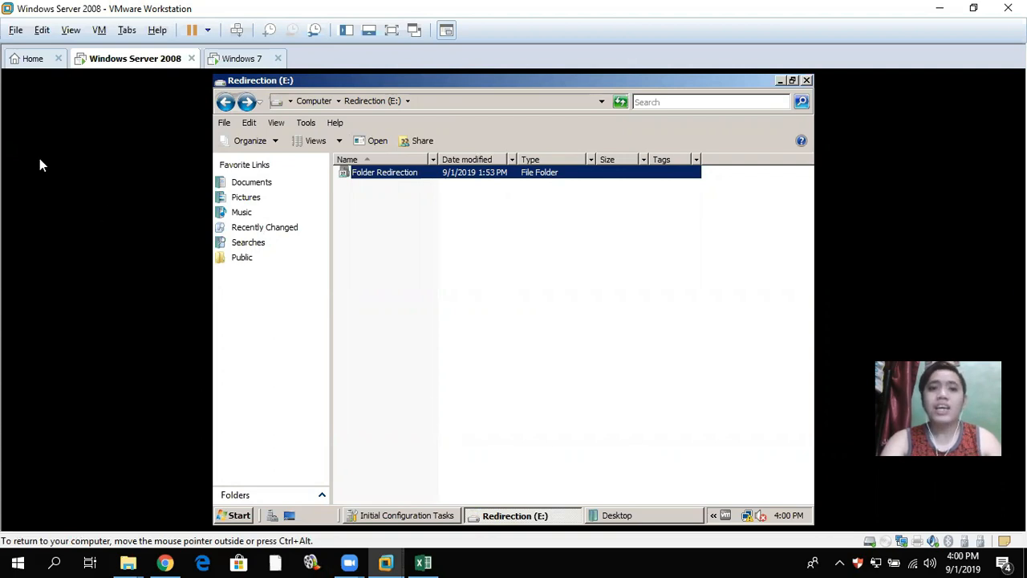
click(243, 59)
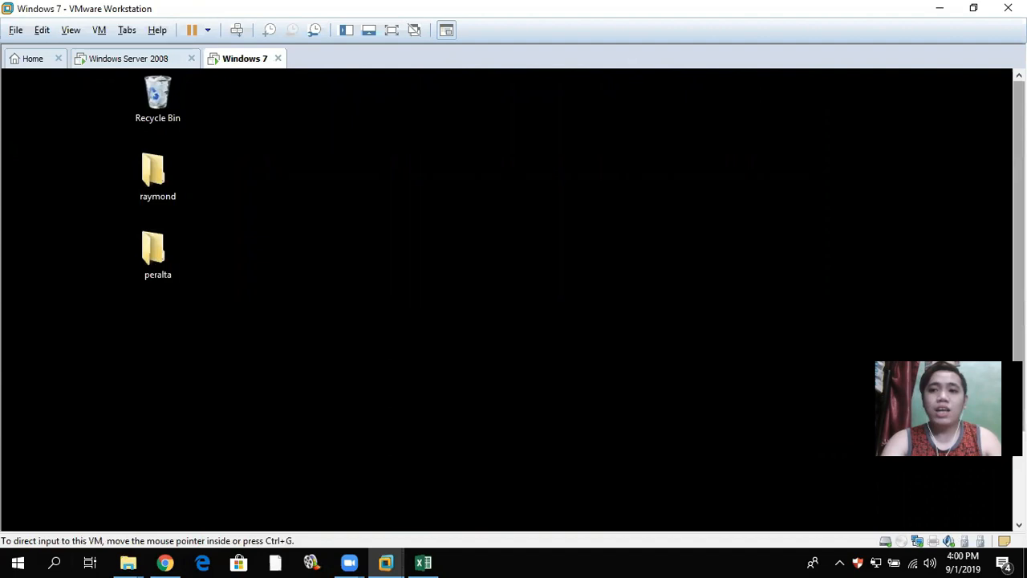
- Launch a Command Prompt on Windows 7 by searching 'cmd', then switch back to the server
drag(1019, 249, 986, 353)
click(145, 520)
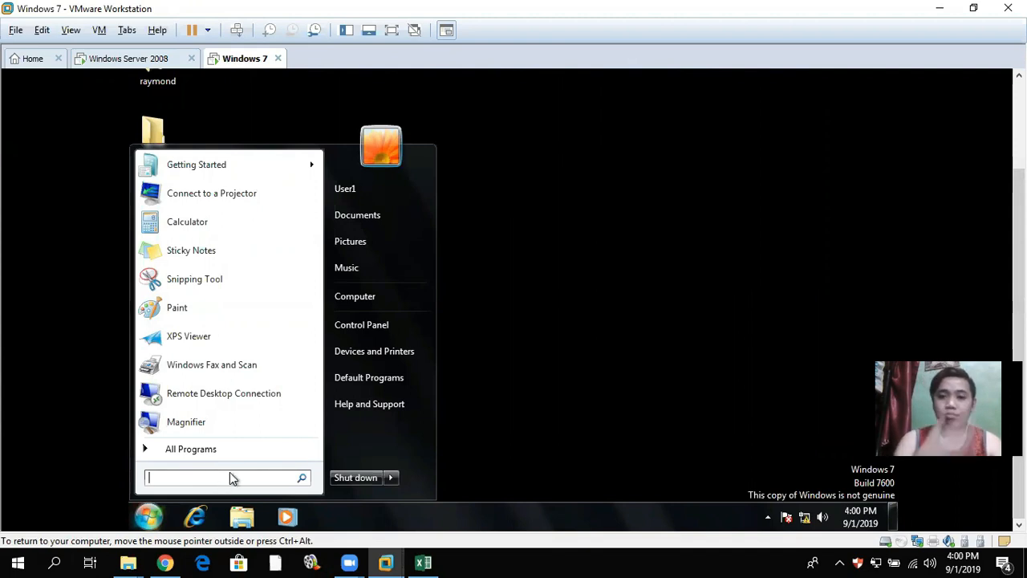
text(cmd)
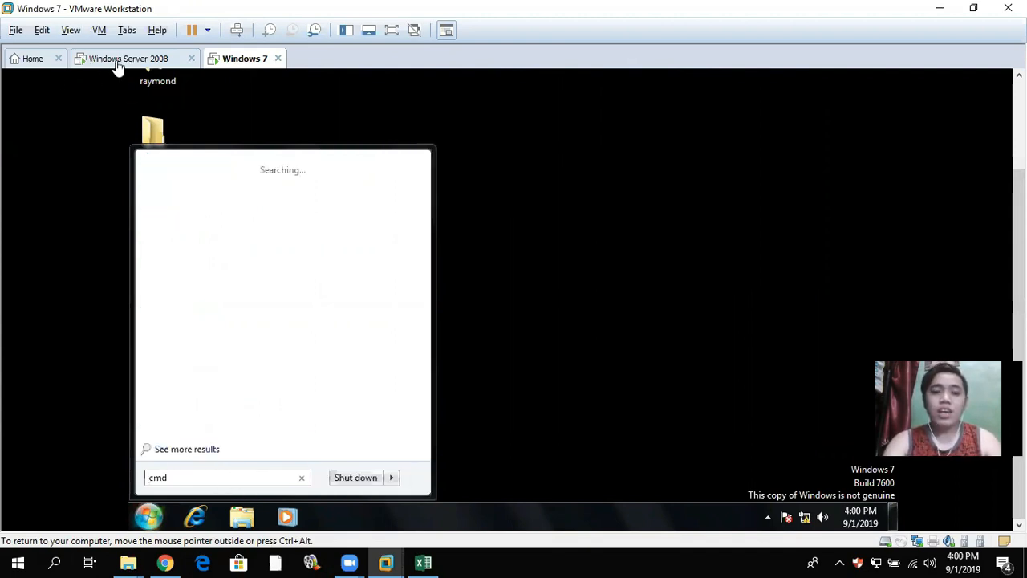
key(Return)
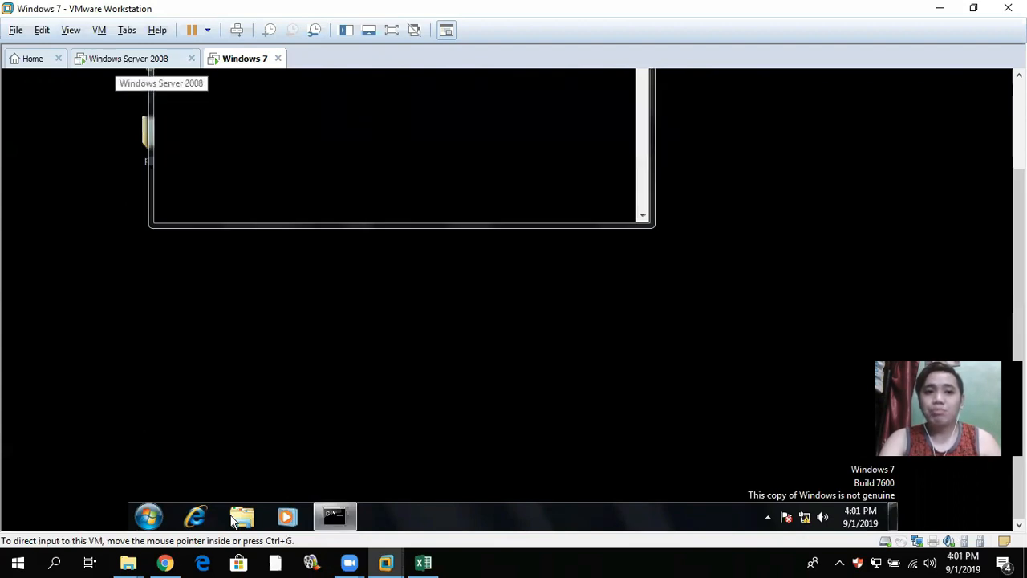
click(129, 59)
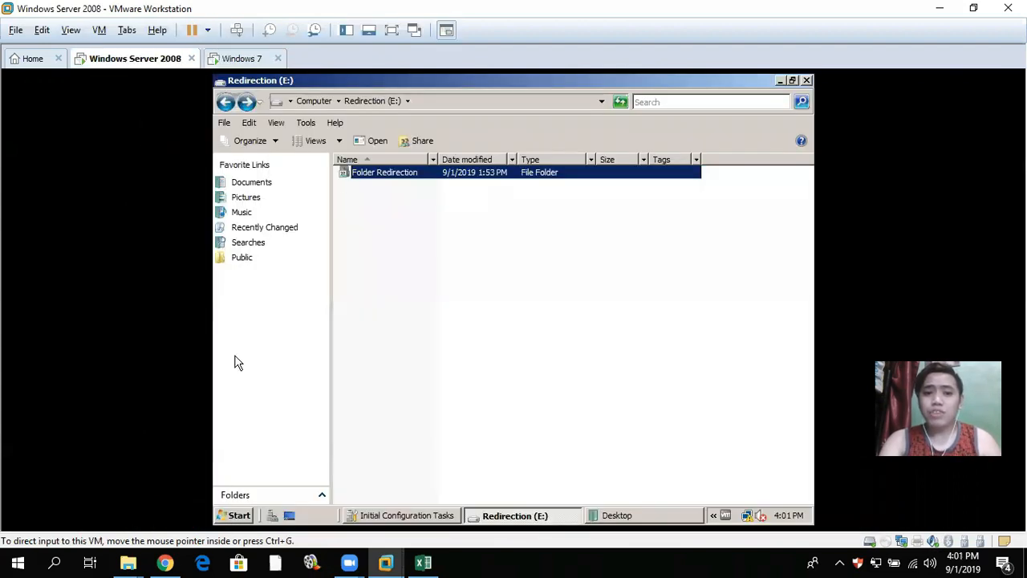
- Launch Server Manager from Administrative Tools on the server
key(super)
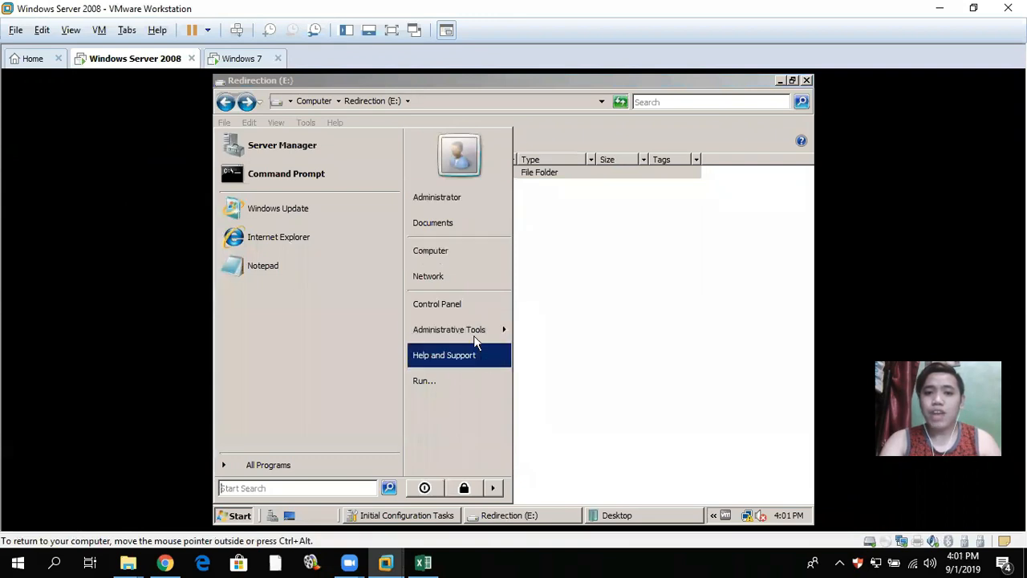
mouse_move(476, 333)
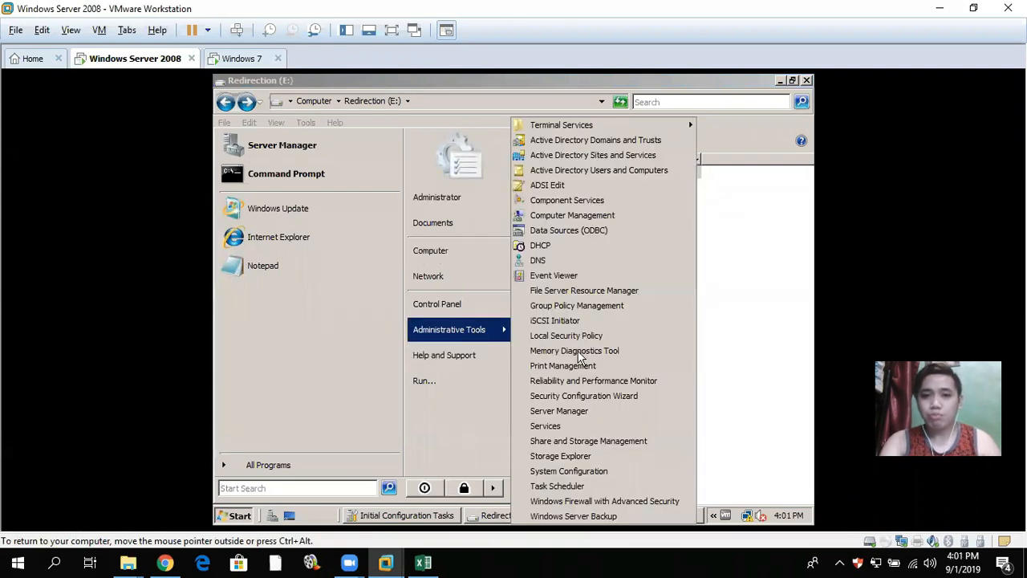
click(578, 412)
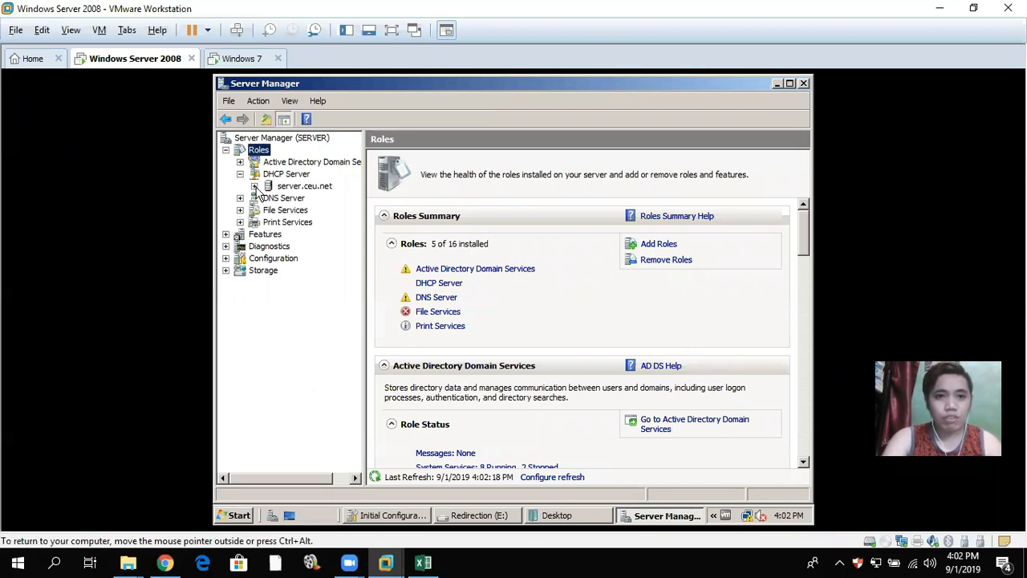
- Expand server.ceu.net > IPv4 > 192.168.101.0 scope and view its Address Pool and Address Leases
click(254, 186)
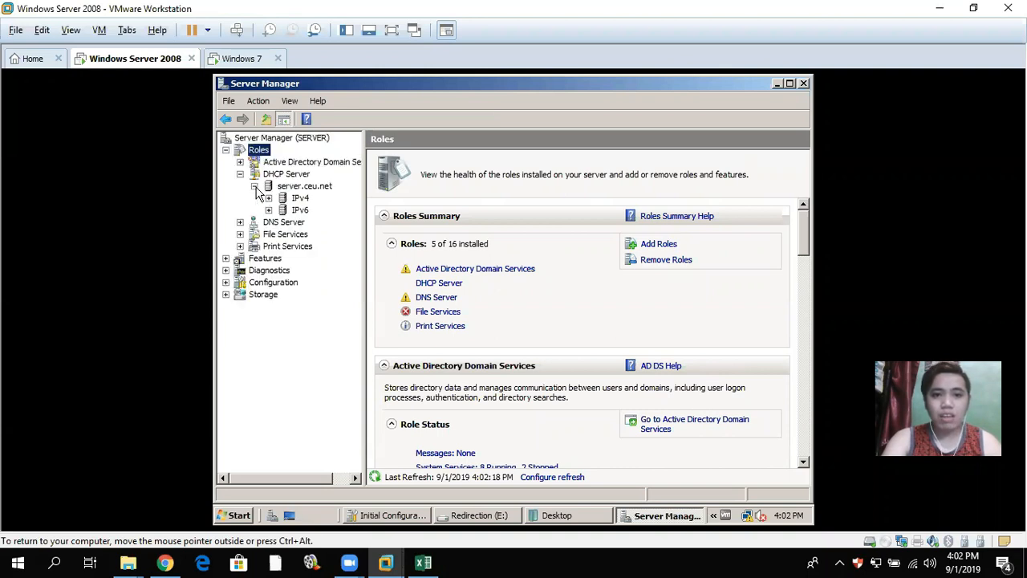
click(269, 199)
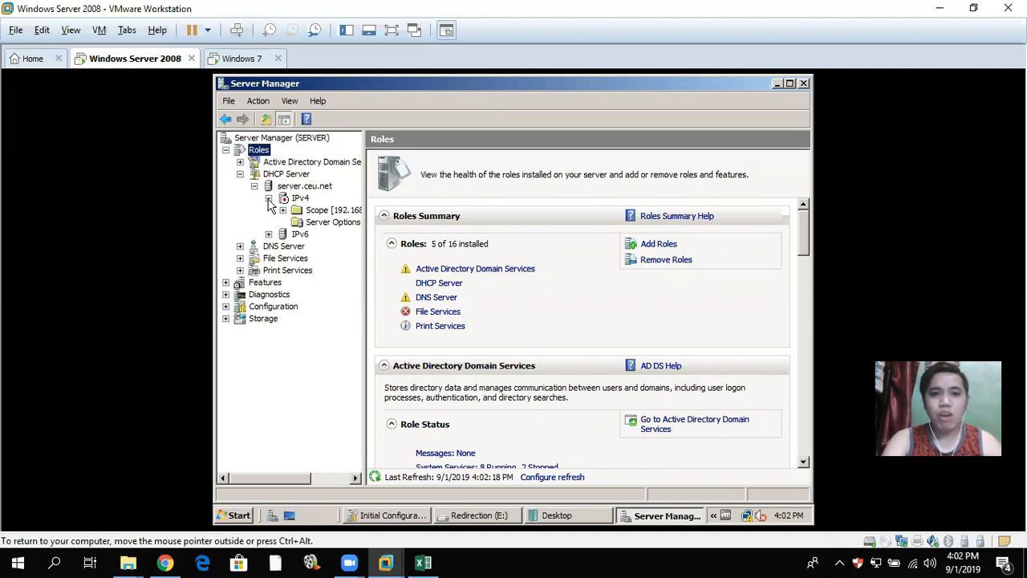
double_click(317, 210)
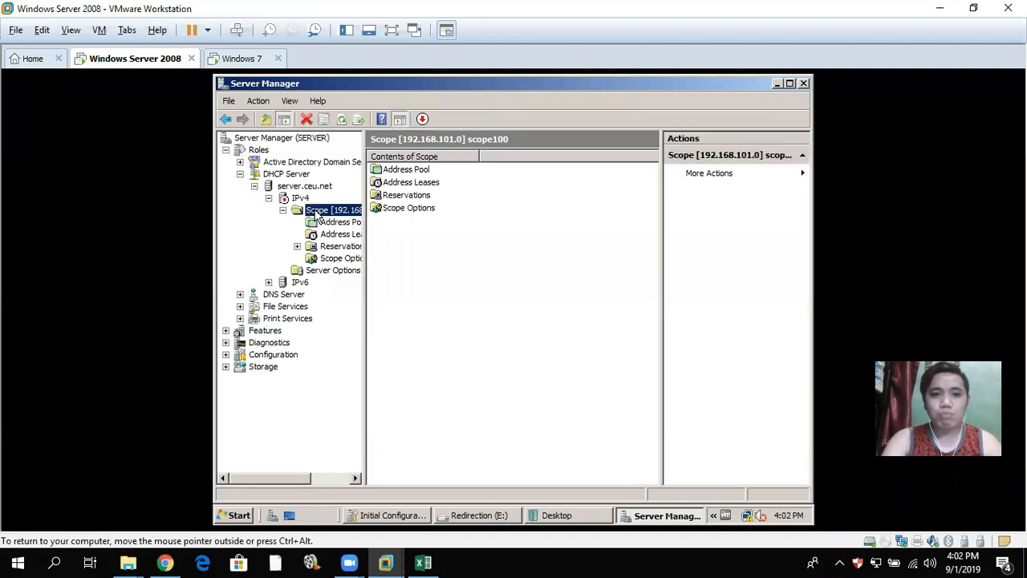
double_click(410, 170)
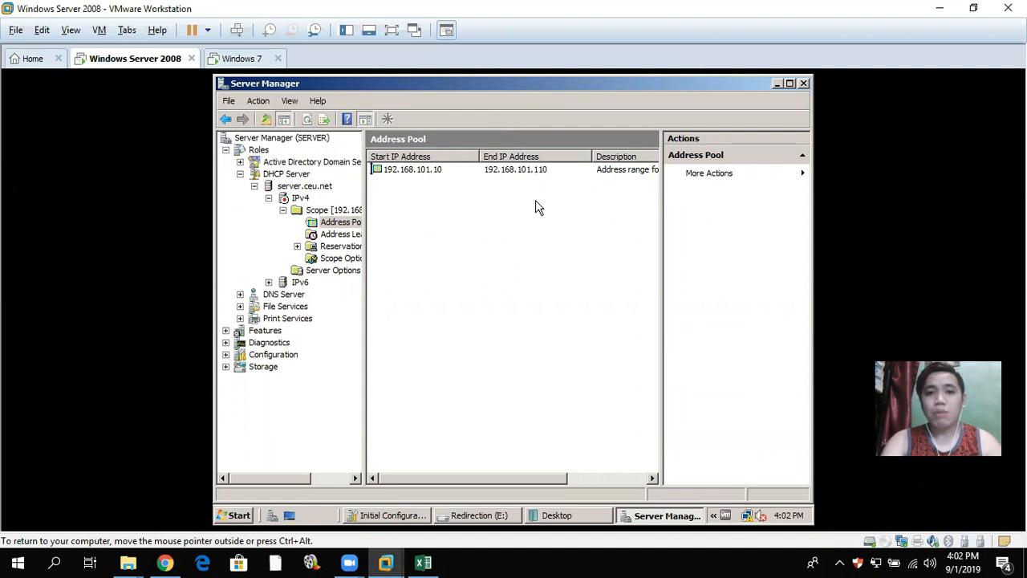
click(337, 237)
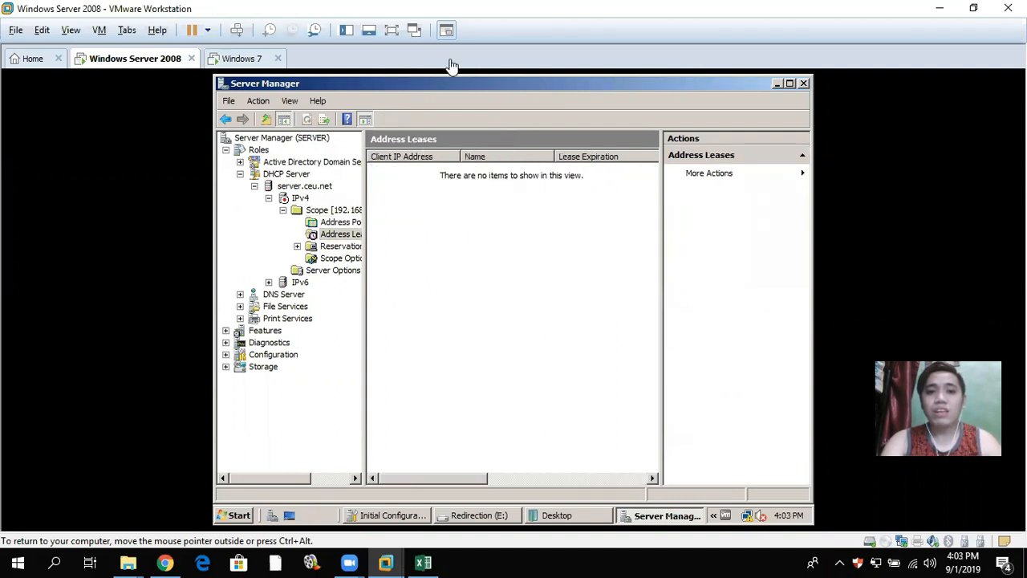